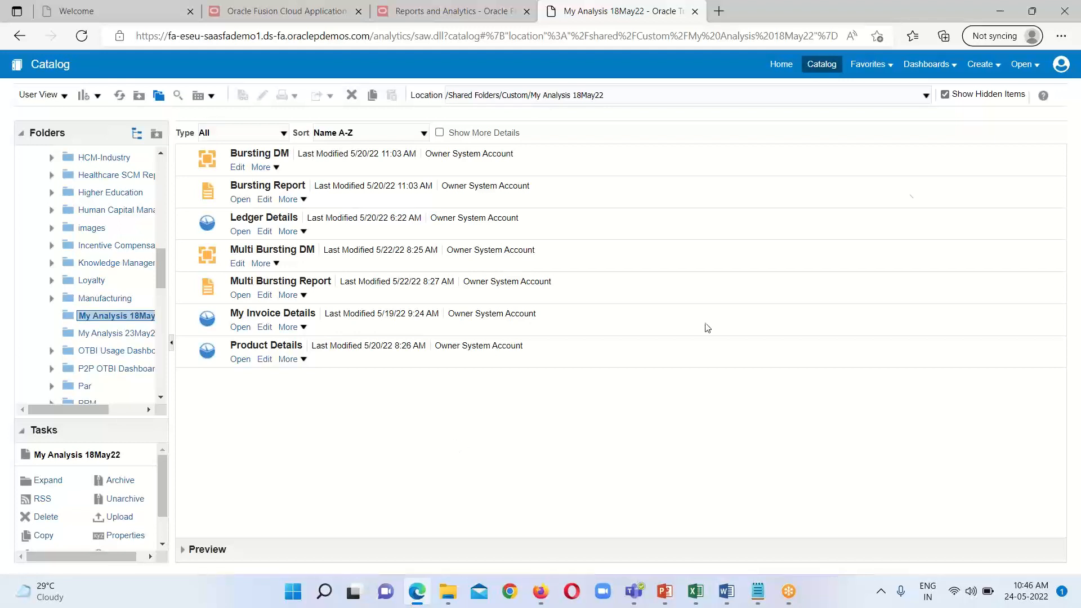
Step: Create a new data model and start a SQL Query data set in it
click(996, 71)
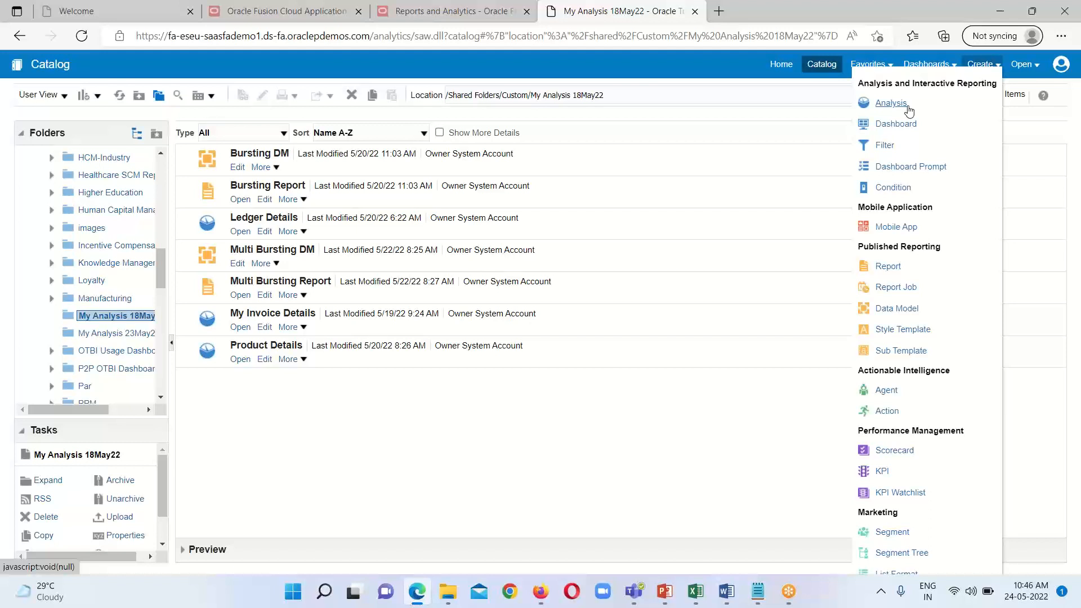
click(897, 310)
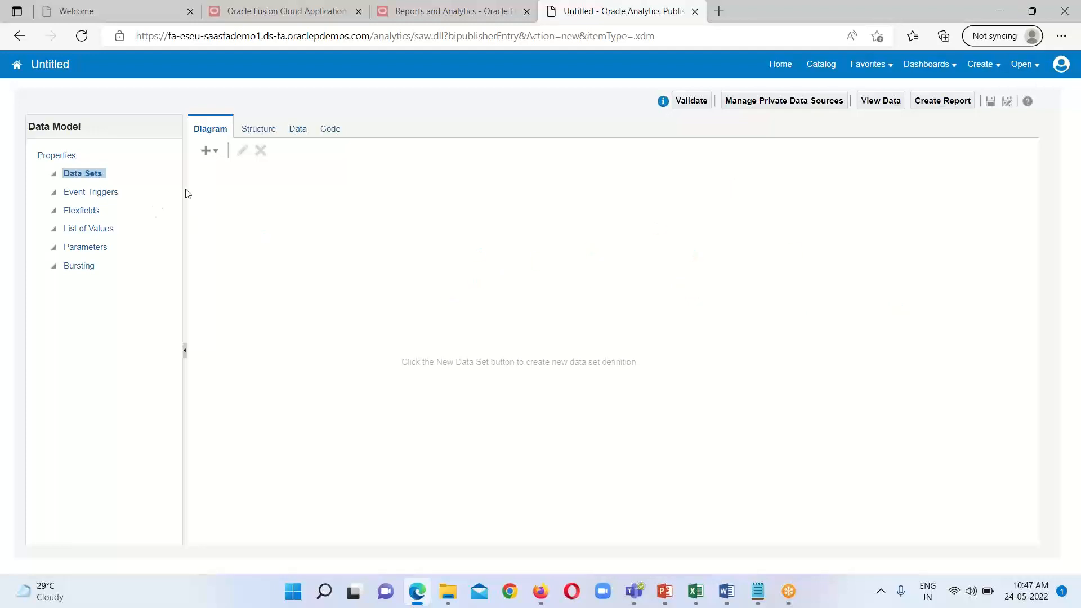
click(216, 151)
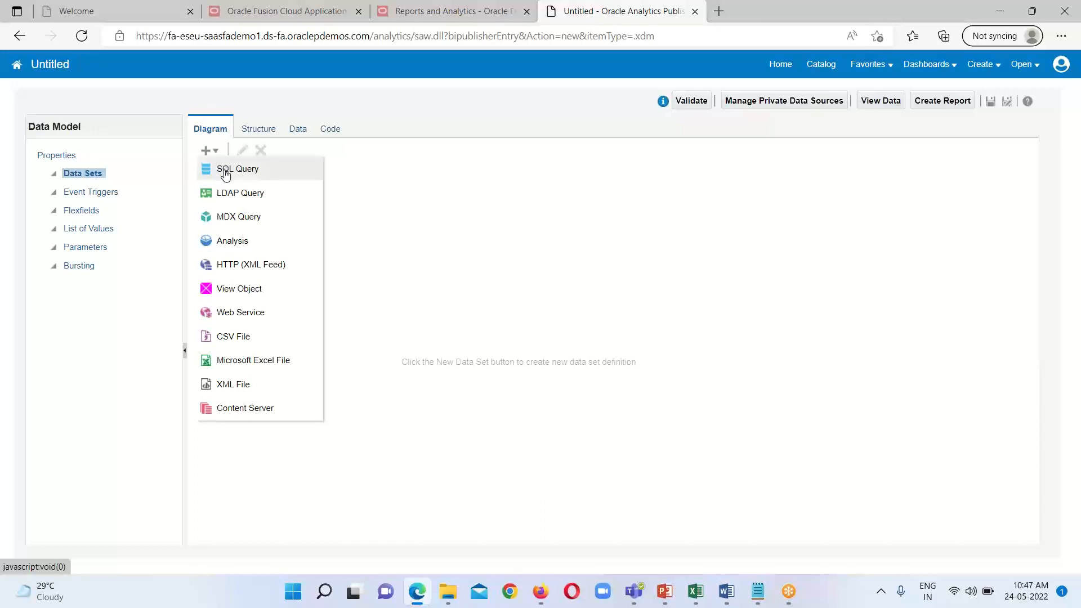
click(226, 175)
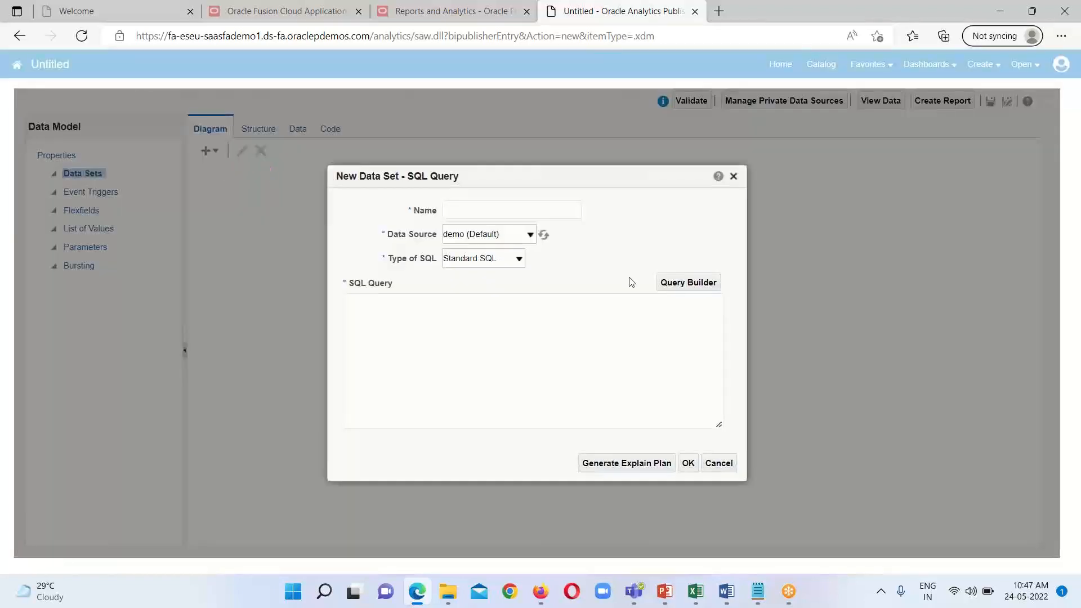
Step: Name the data set Single Bursting Query and set its data source to ApplicationDB_FSCM
click(478, 210)
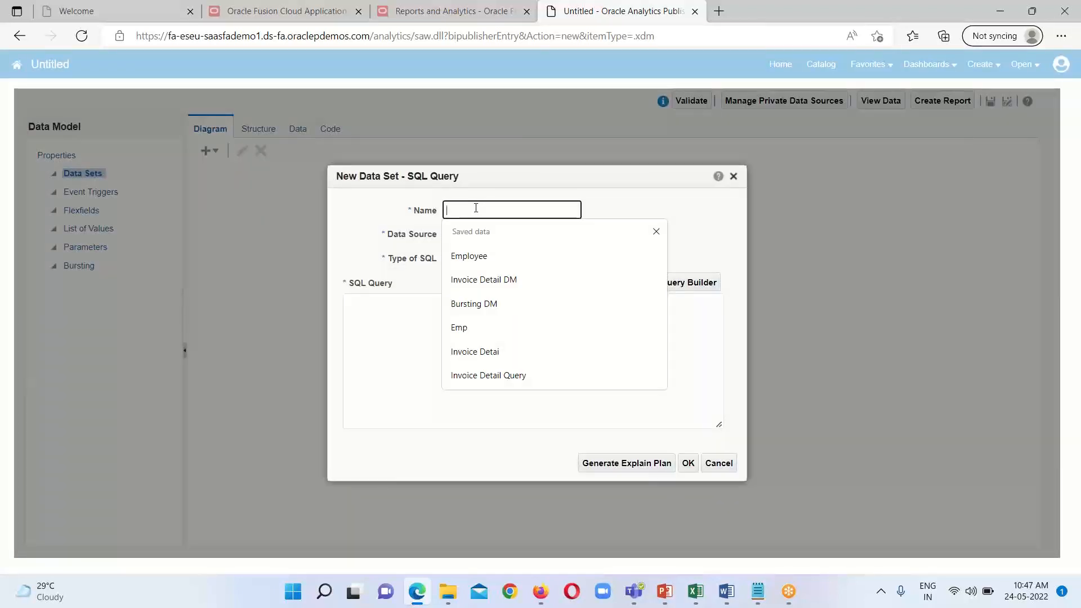
text(S)
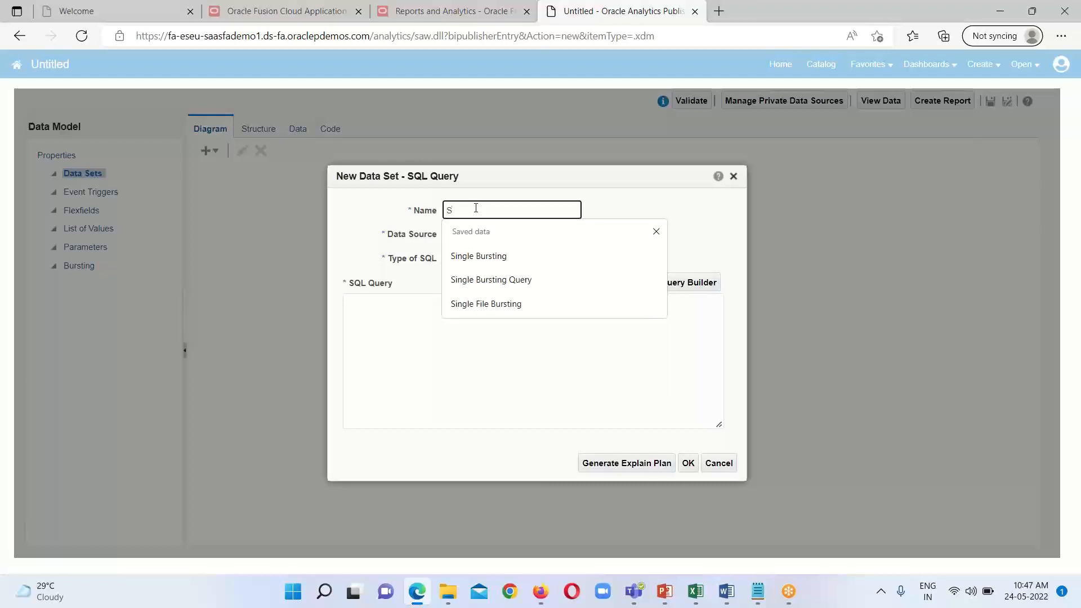
text(ingle B)
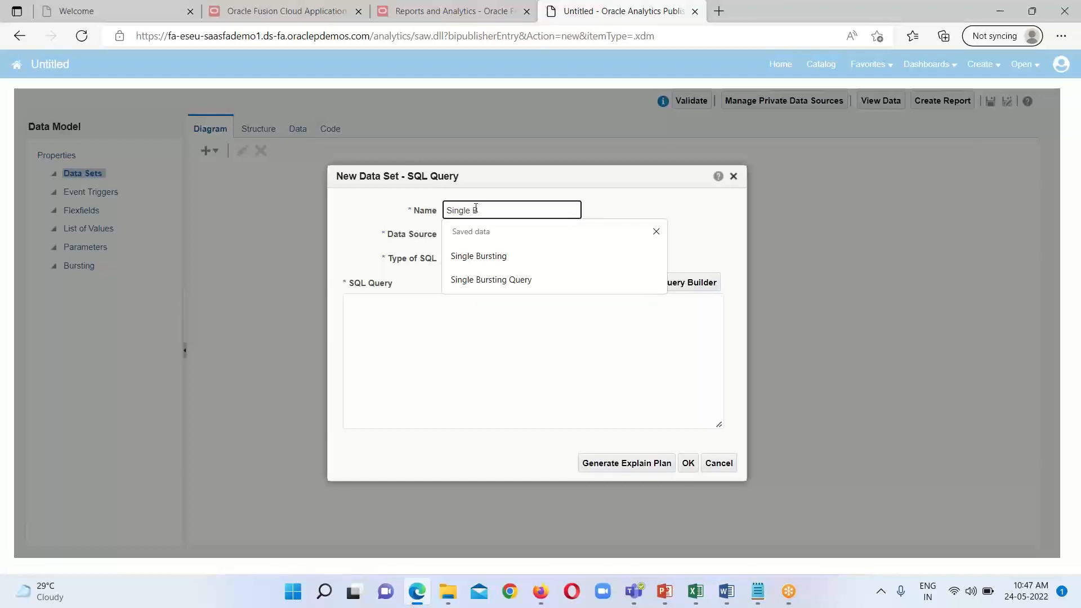
text(ursting Query)
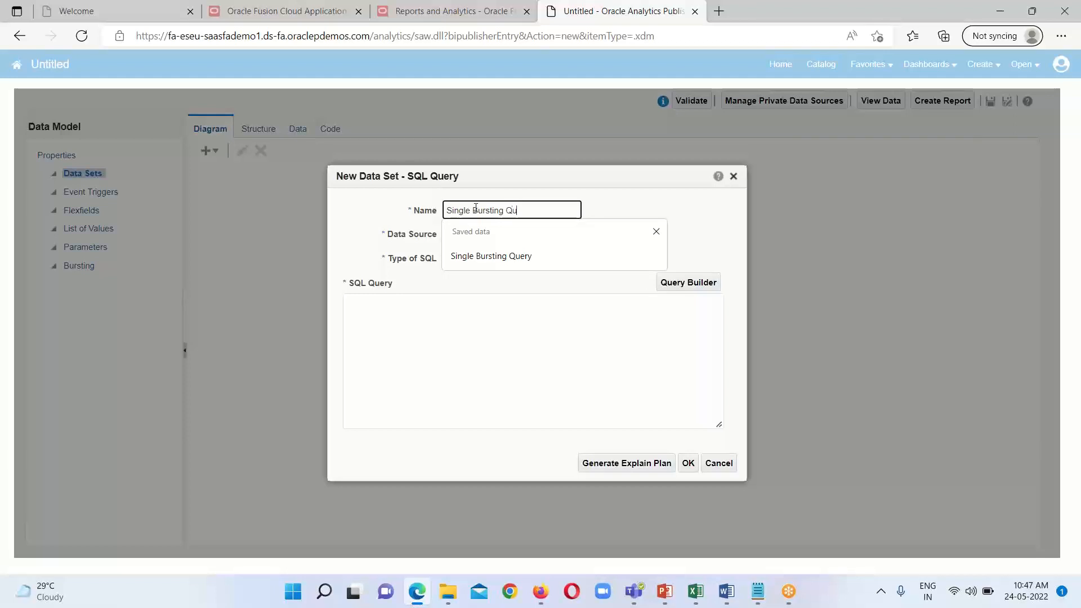
click(487, 379)
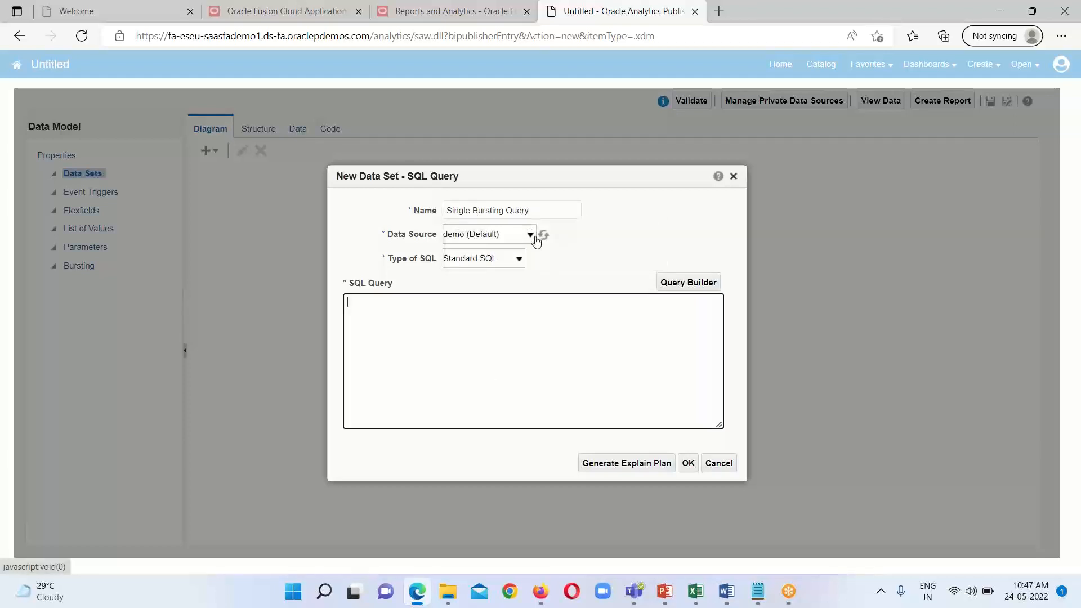
click(530, 236)
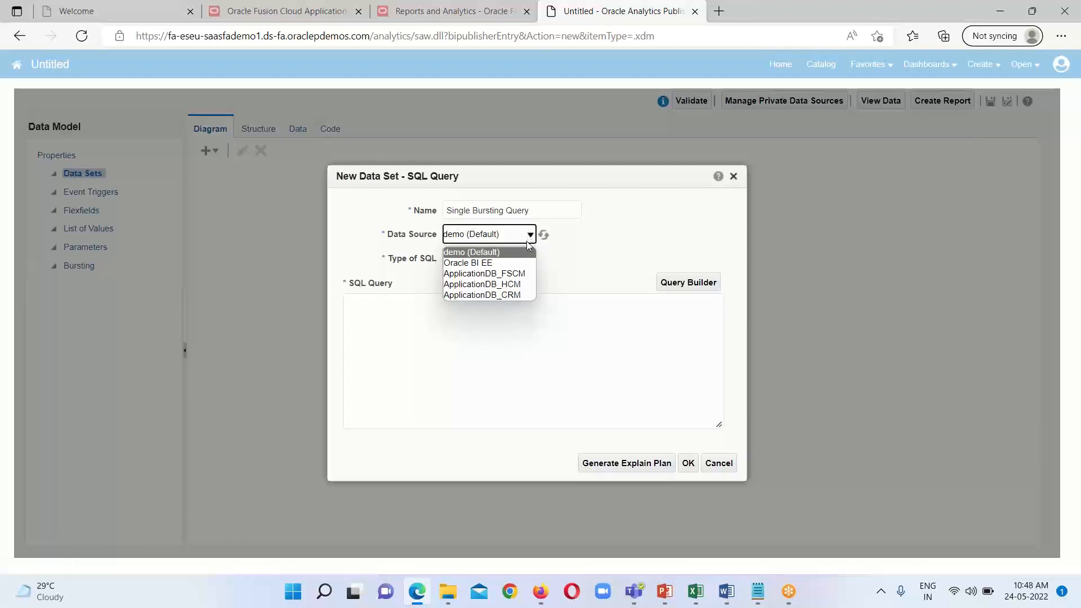
click(527, 274)
Step: Copy the query under "Not Generating proper output" from the Bursting Query 1 file in Notepad into the data set's SQL query
click(447, 320)
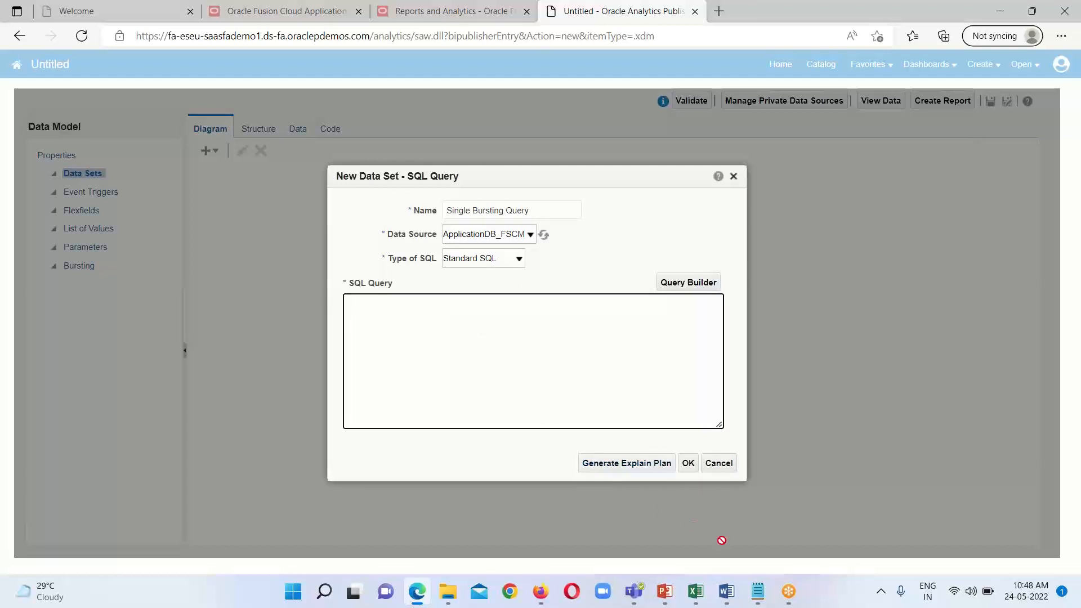
mouse_move(756, 596)
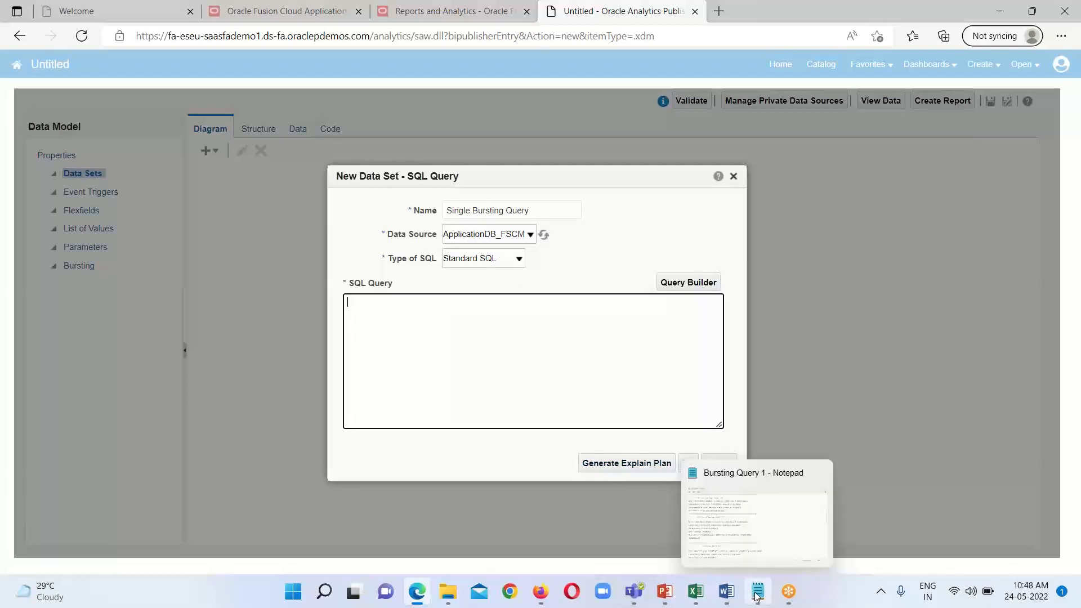
click(758, 515)
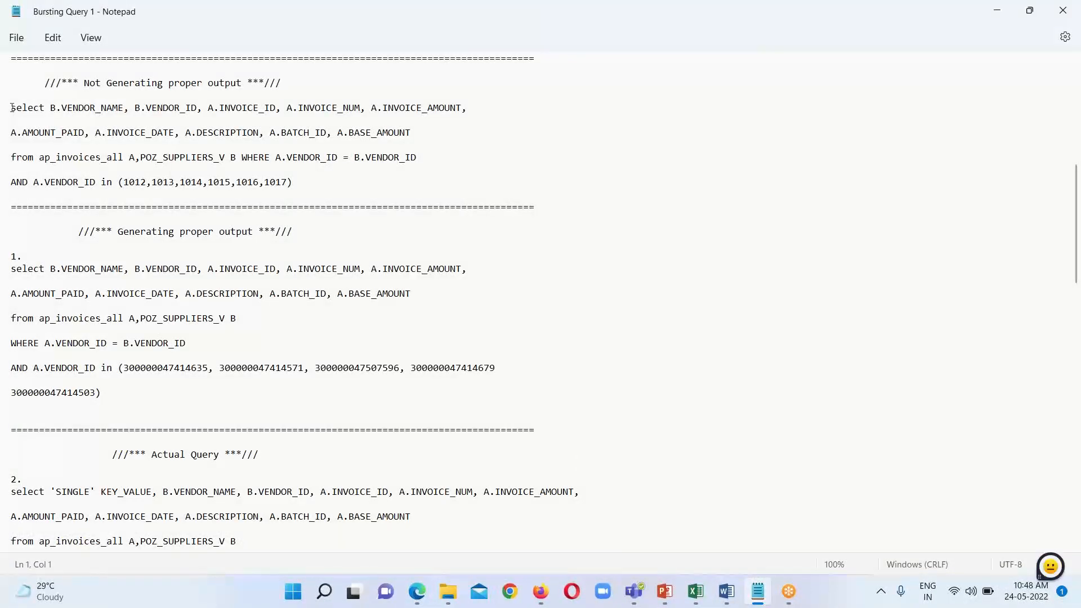
drag(12, 108, 287, 182)
right_click(311, 133)
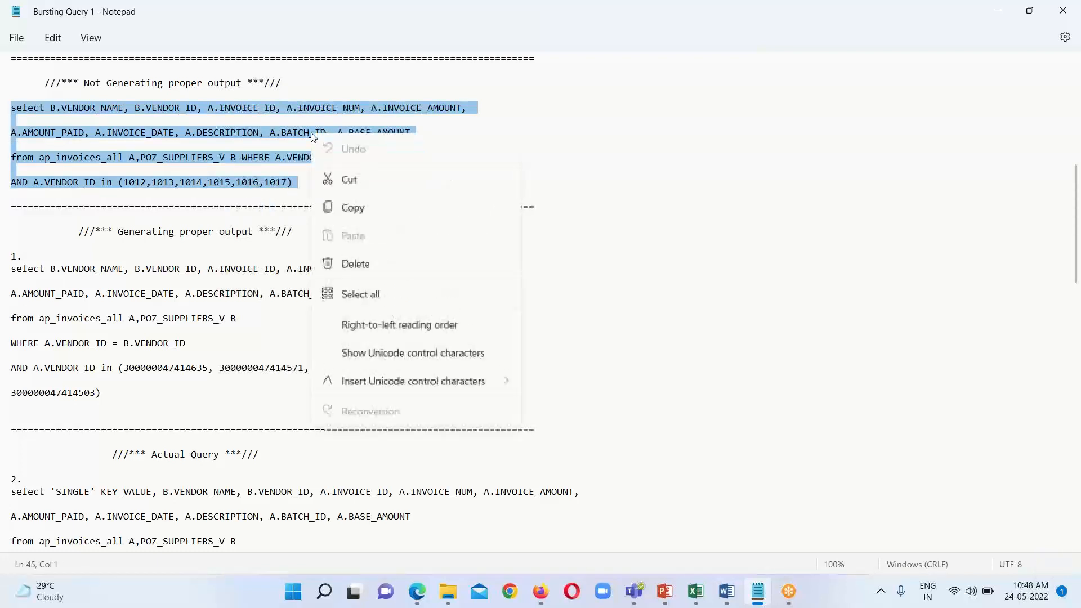
click(352, 208)
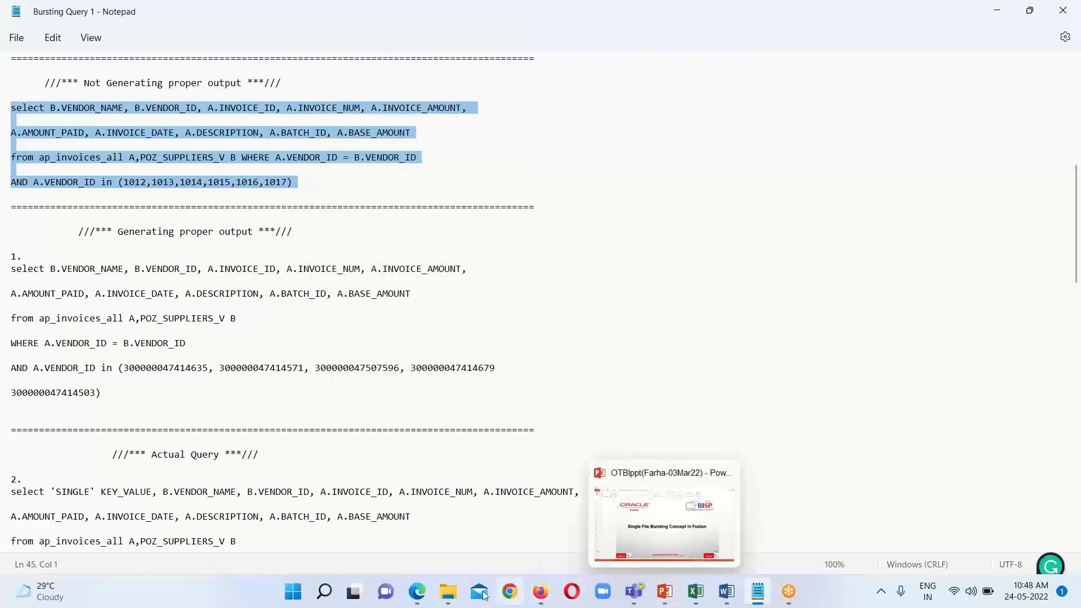
mouse_move(417, 591)
click(407, 507)
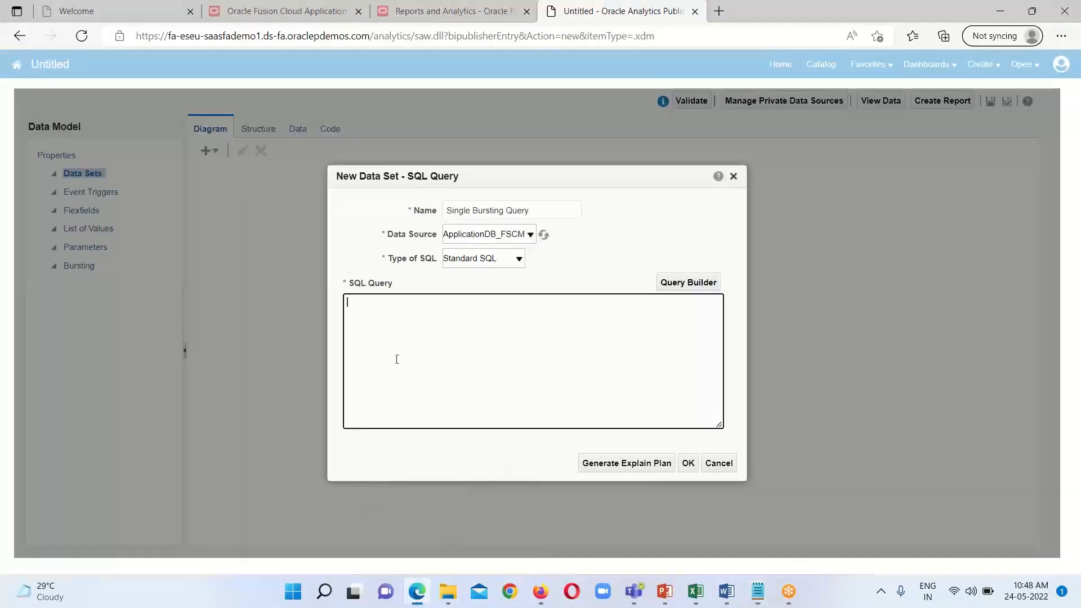
right_click(356, 304)
click(394, 316)
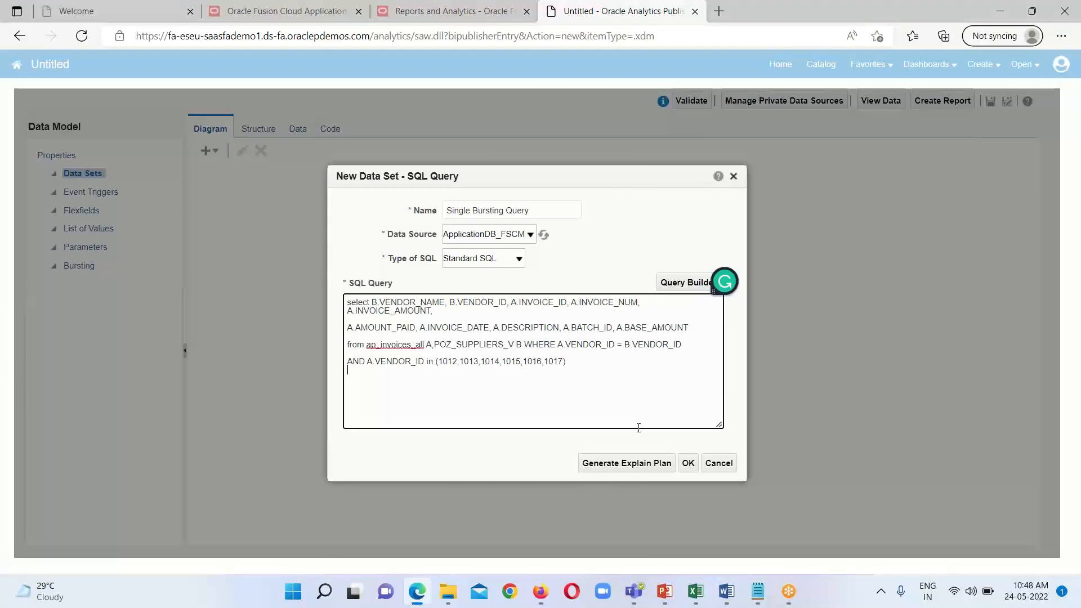
Step: Replace the SQL query with query 1 under "Generating proper output" from the Bursting Query 1 file in Notepad
mouse_move(760, 592)
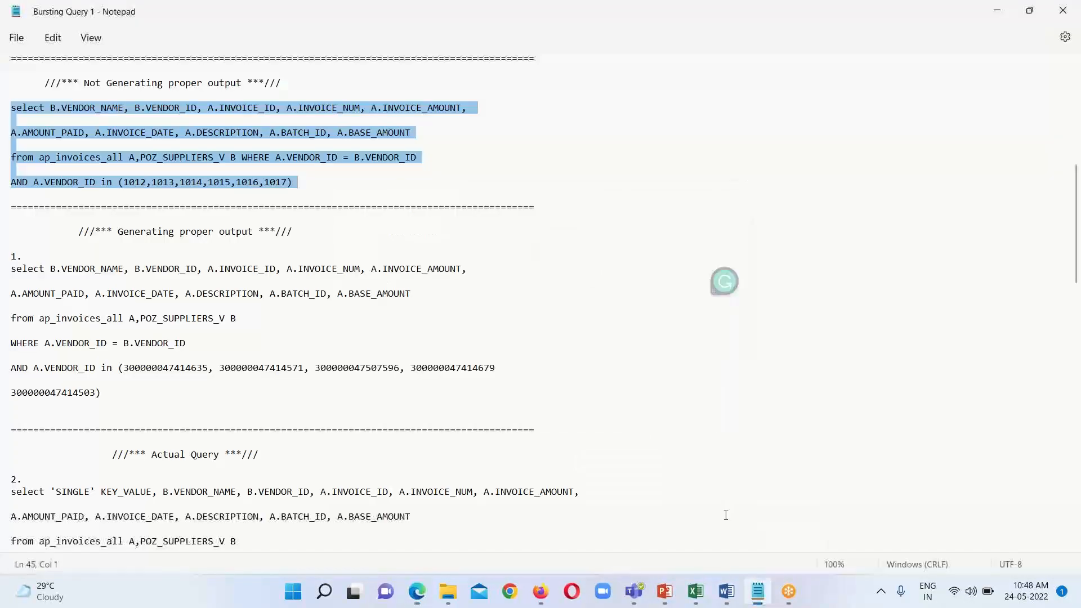
click(757, 533)
click(169, 400)
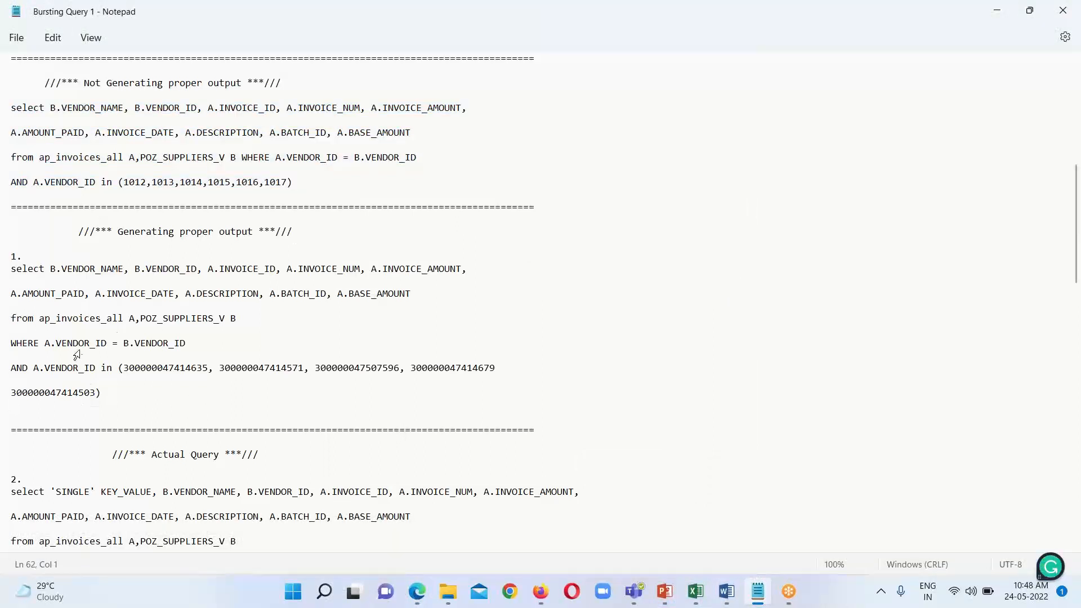
drag(11, 264, 101, 407)
right_click(100, 293)
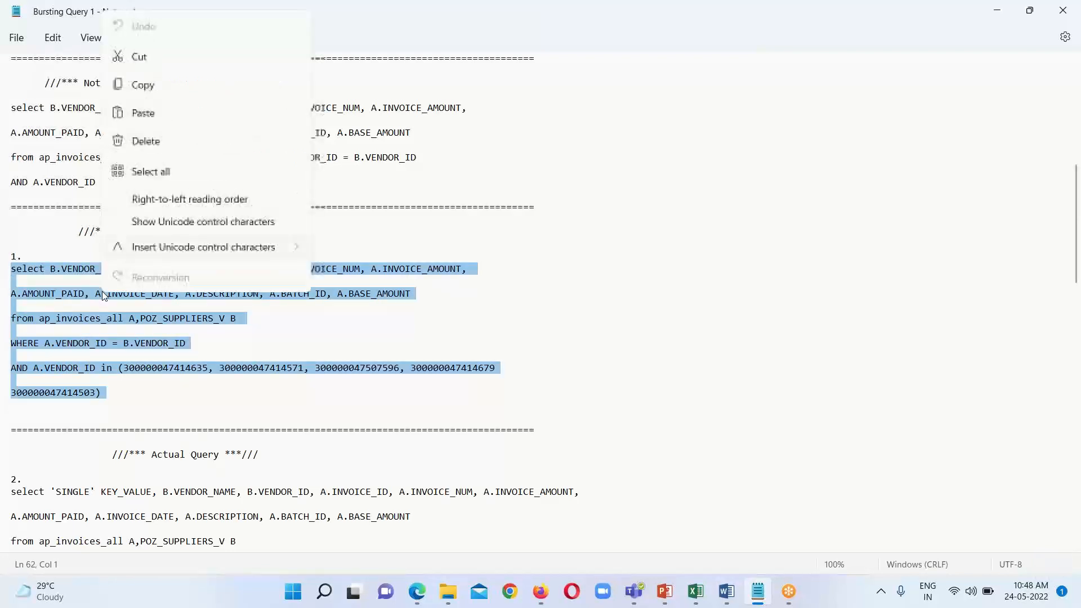
click(154, 86)
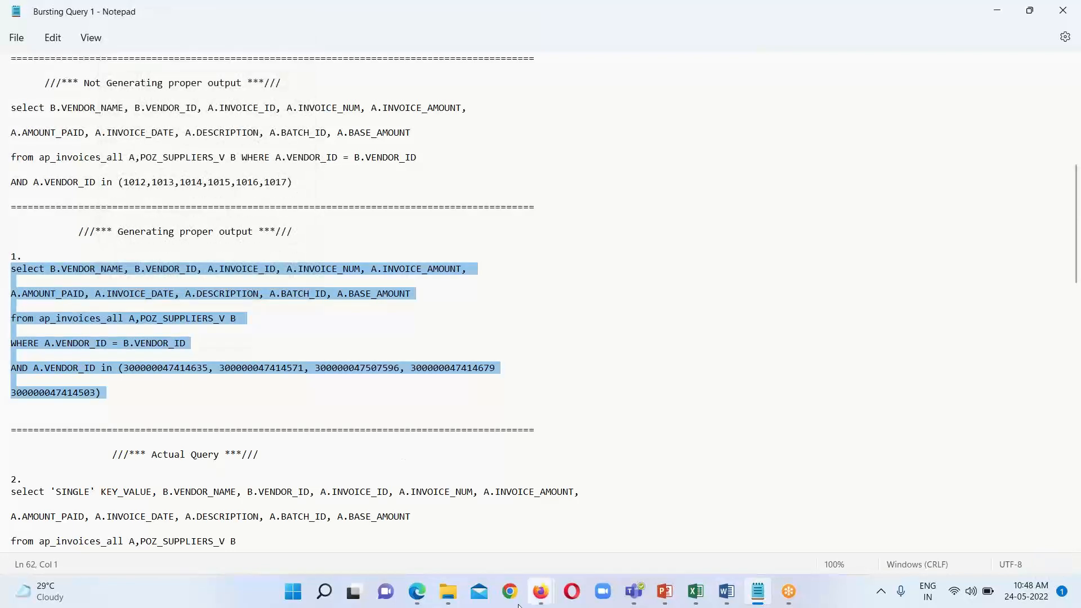
click(417, 598)
drag(348, 304, 564, 379)
key(ctrl+v)
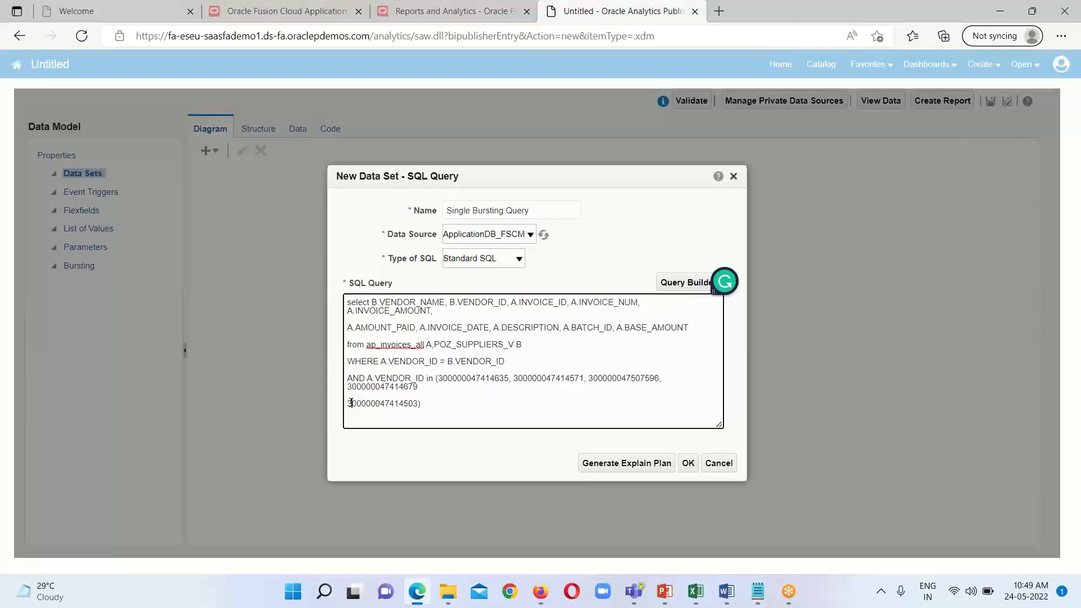
Step: Add the missing comma between the last two vendor IDs, put both on one line, and create the data set
click(424, 386)
text(,)
key(Return)
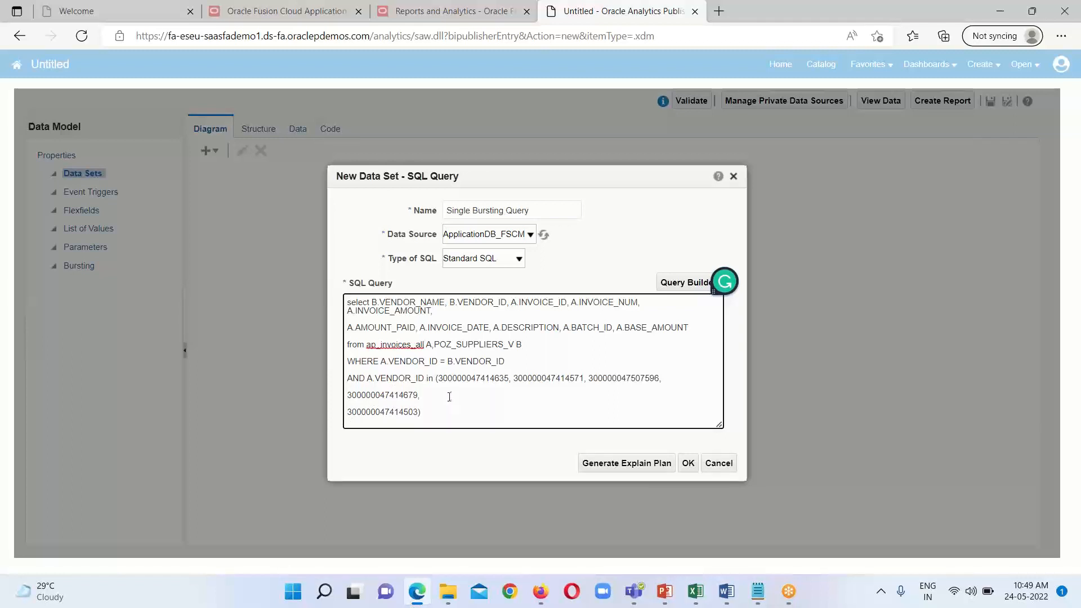
key(BackSpace)
key(BackSpace)
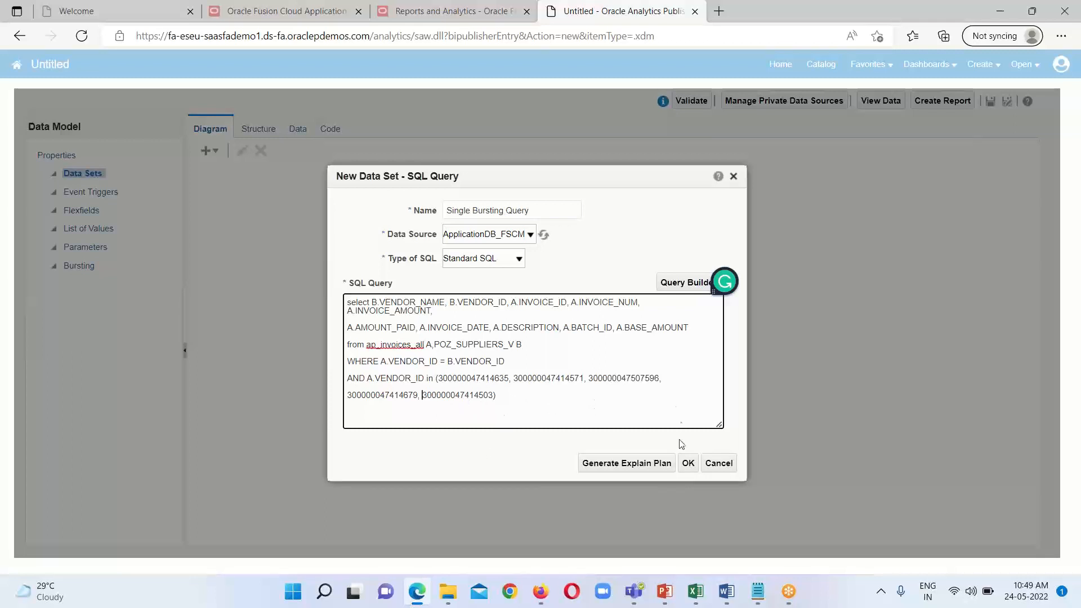
click(689, 464)
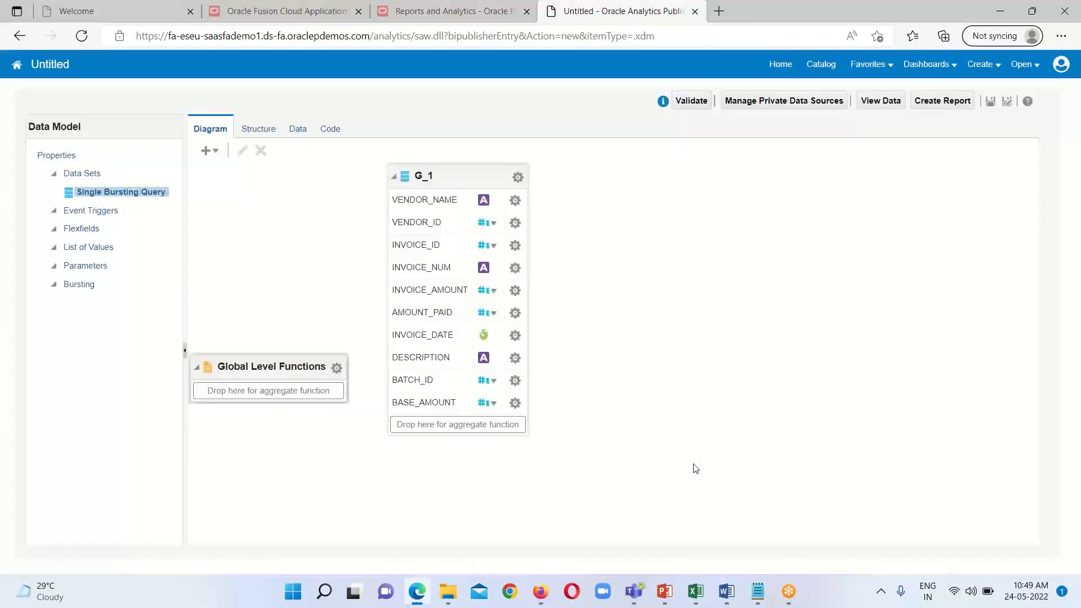
Step: Run the data set and examine its output rows in both tree view and table view
click(474, 180)
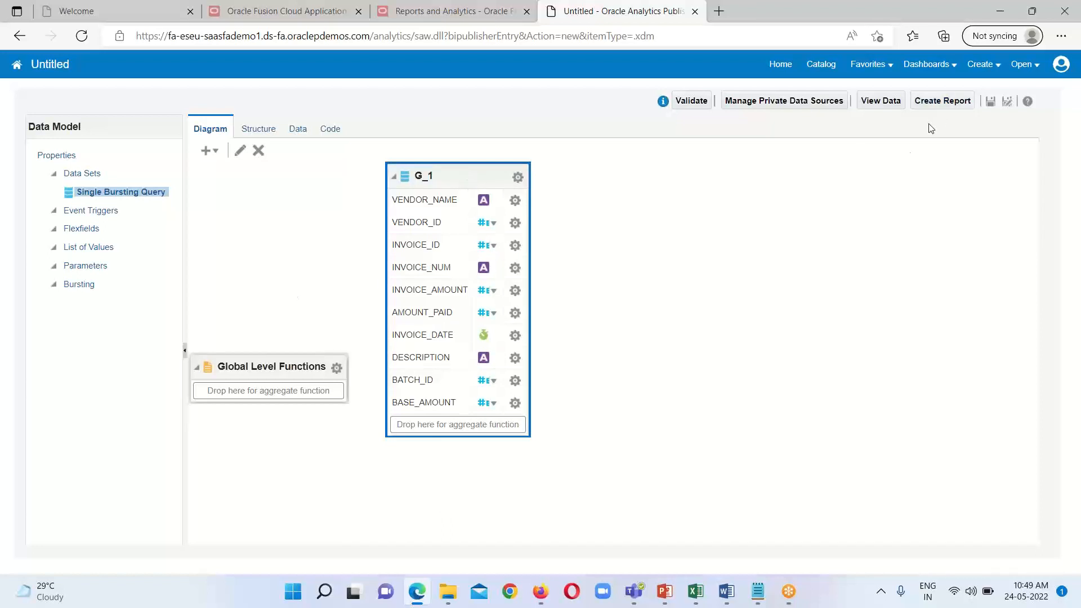
click(877, 102)
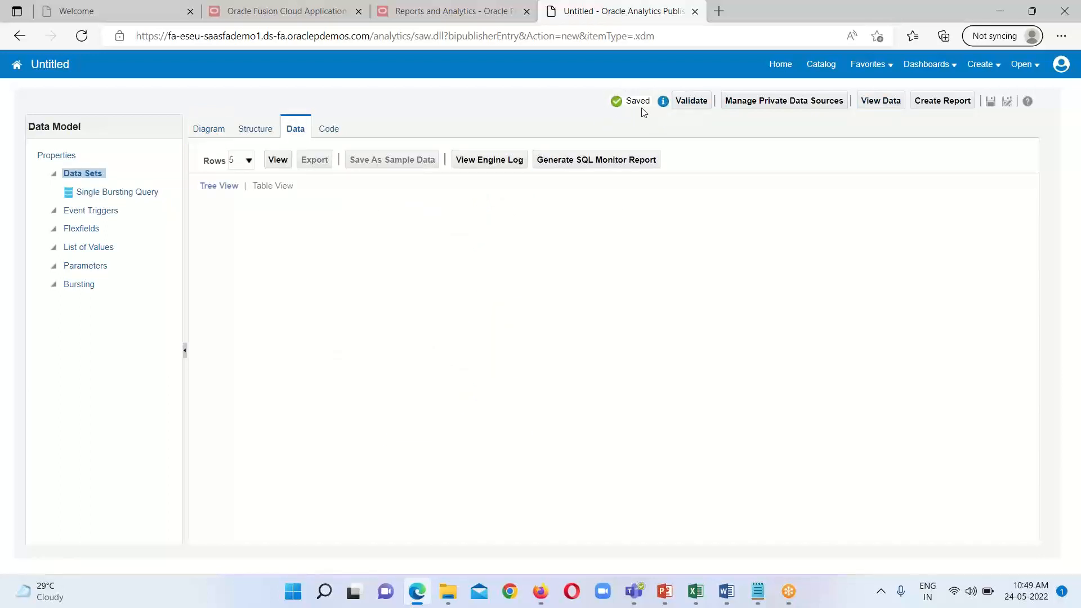
click(278, 161)
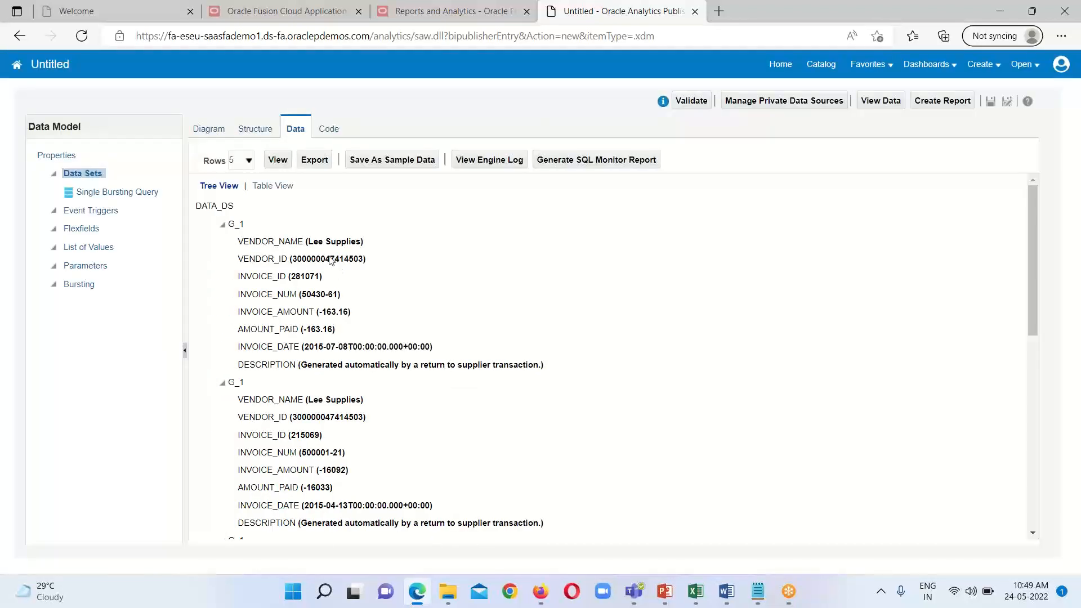
scroll(510, 279, down, 3)
scroll(563, 304, down, 6)
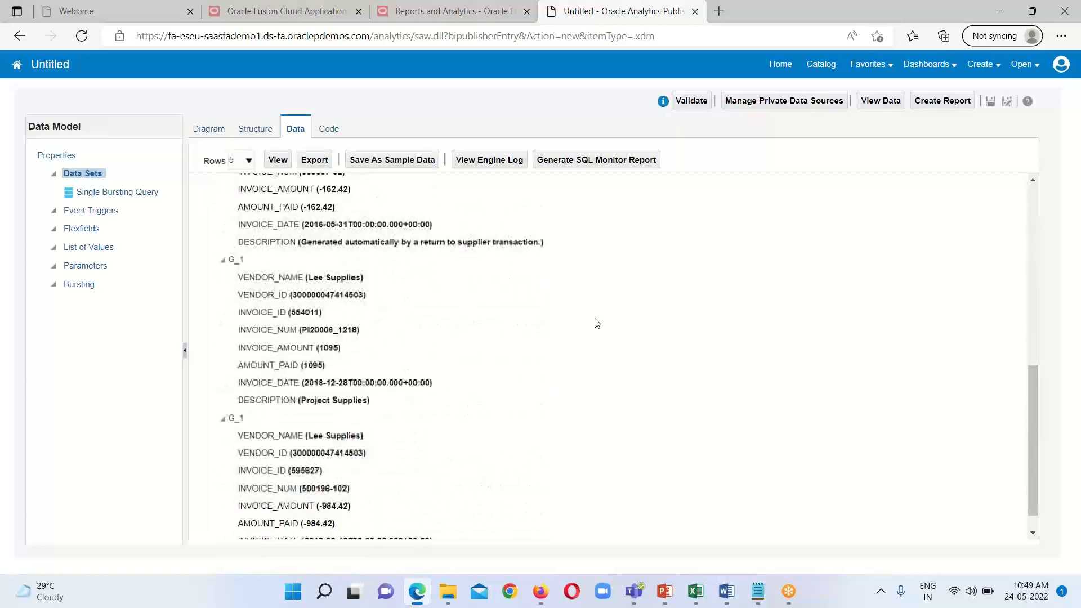
scroll(602, 342, up, 10)
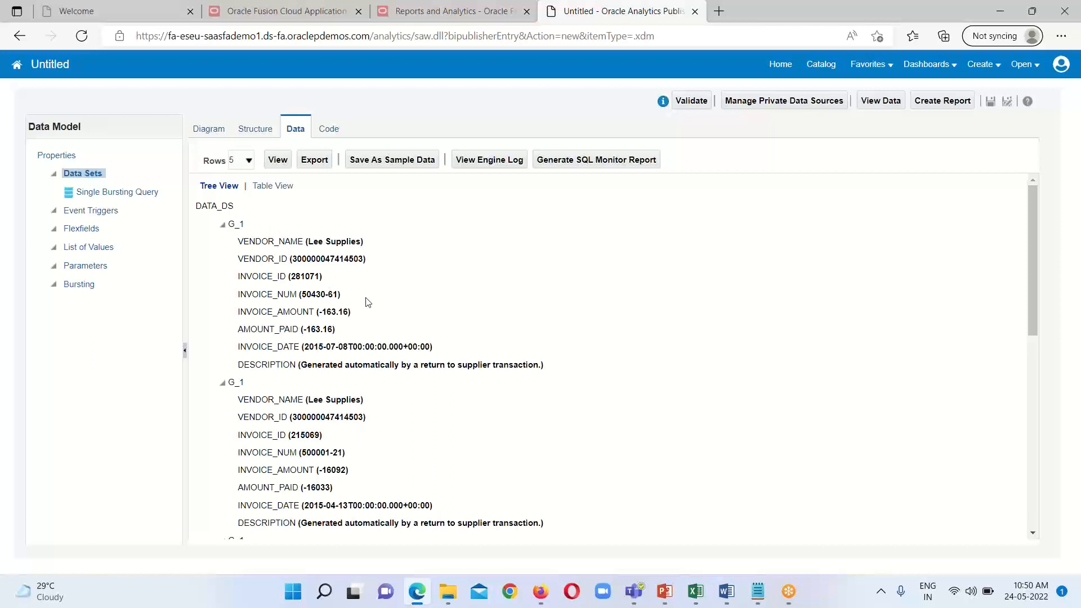
click(267, 186)
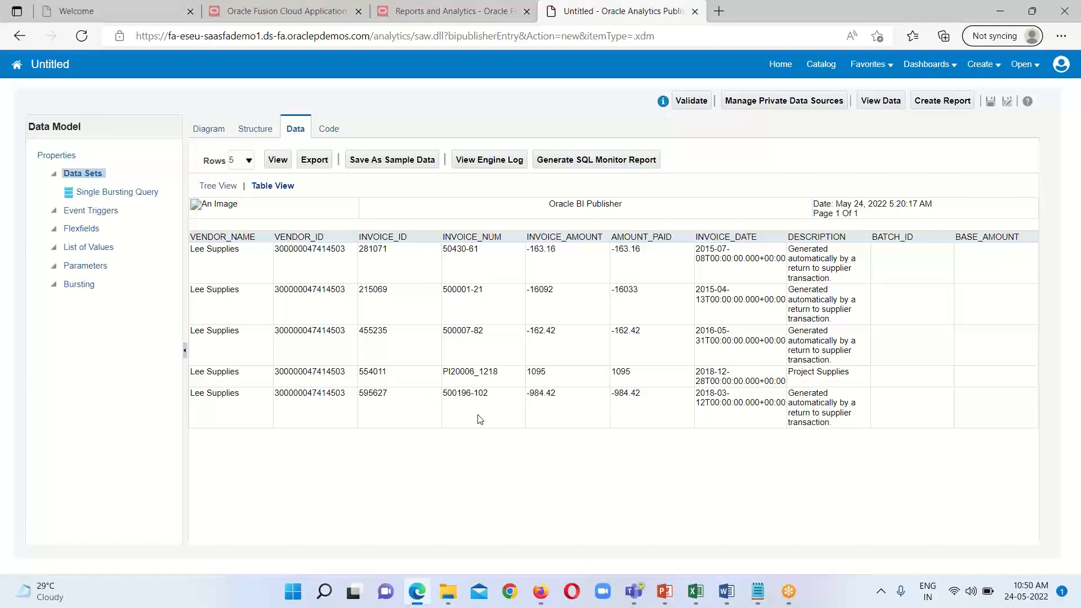
Step: Start saving the data model and choose /Shared Folders/Custom/My Analysis 18May22 as its folder
click(991, 105)
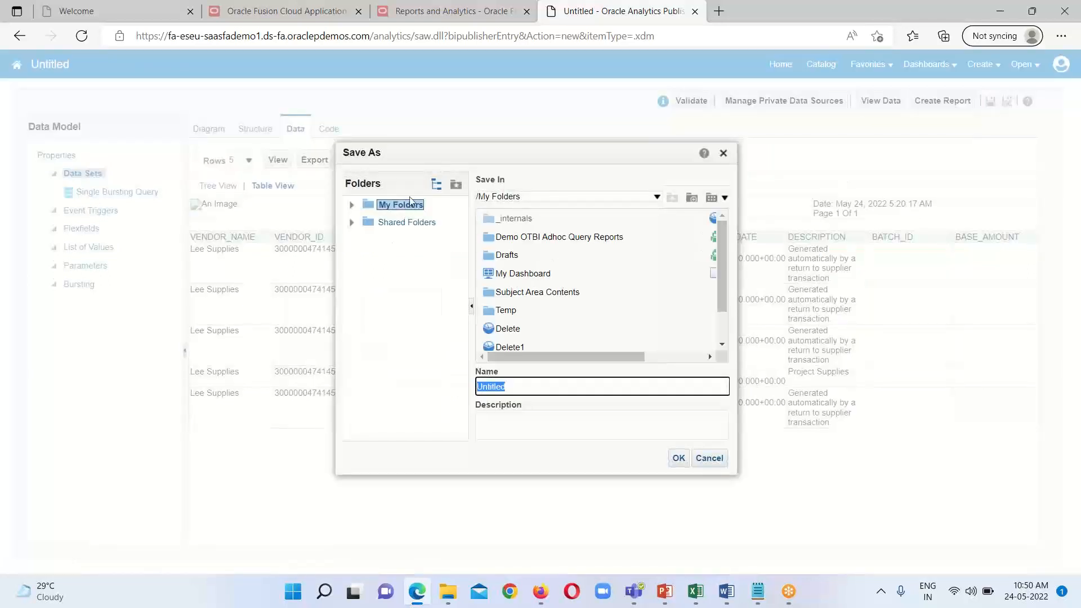
click(410, 223)
click(352, 223)
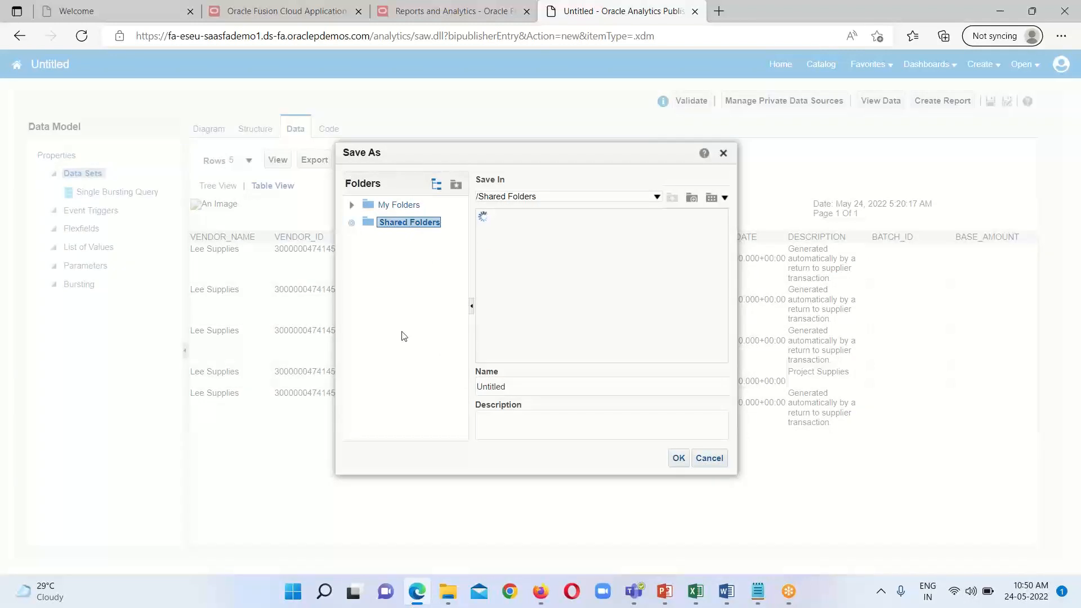
click(407, 293)
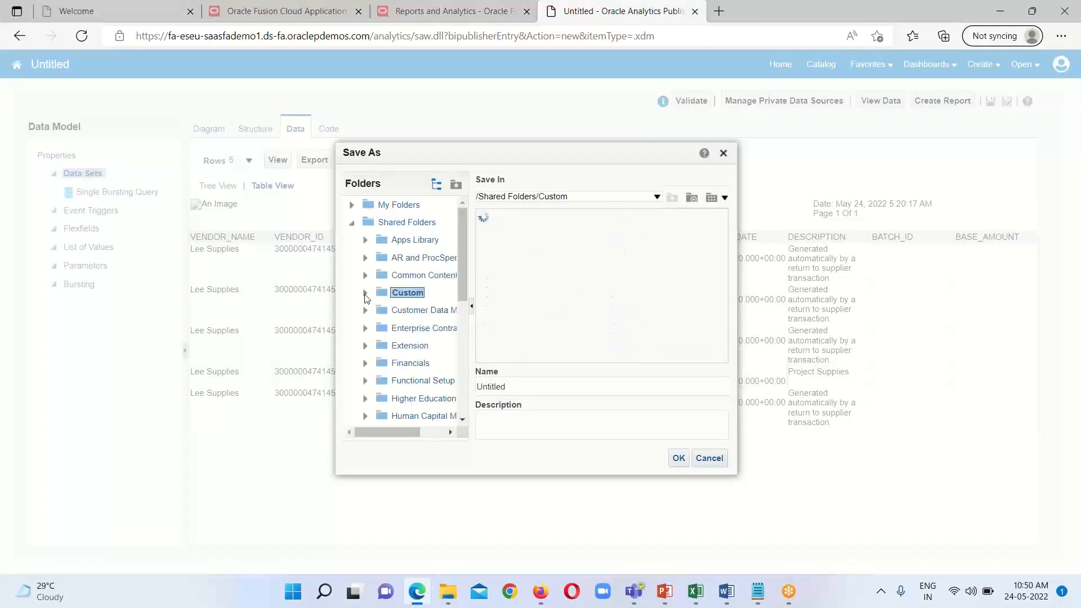
click(365, 293)
scroll(417, 339, down, 1)
scroll(418, 338, down, 7)
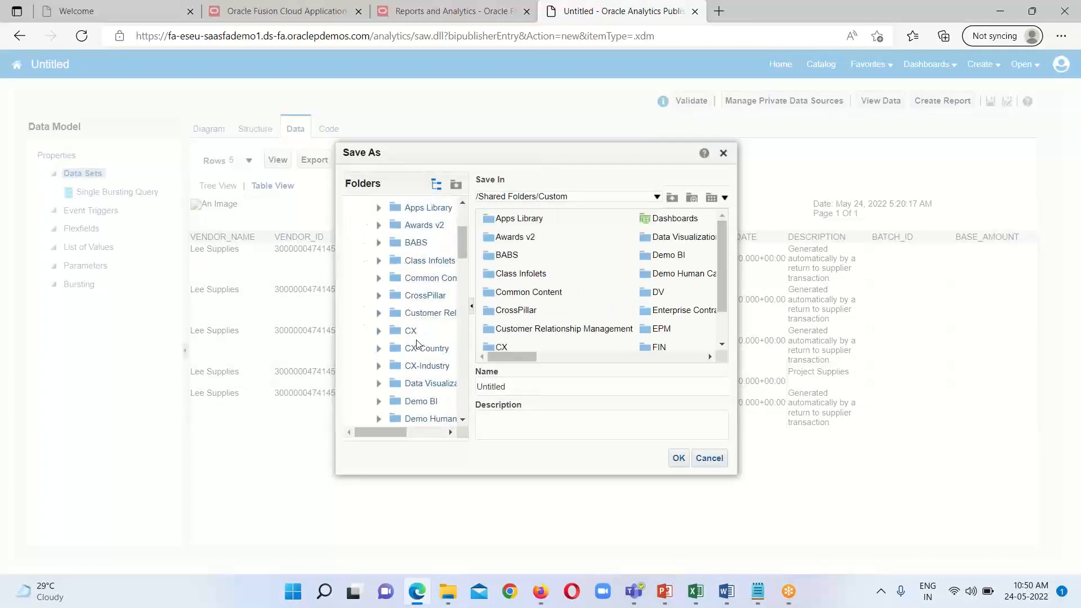
scroll(412, 370, down, 3)
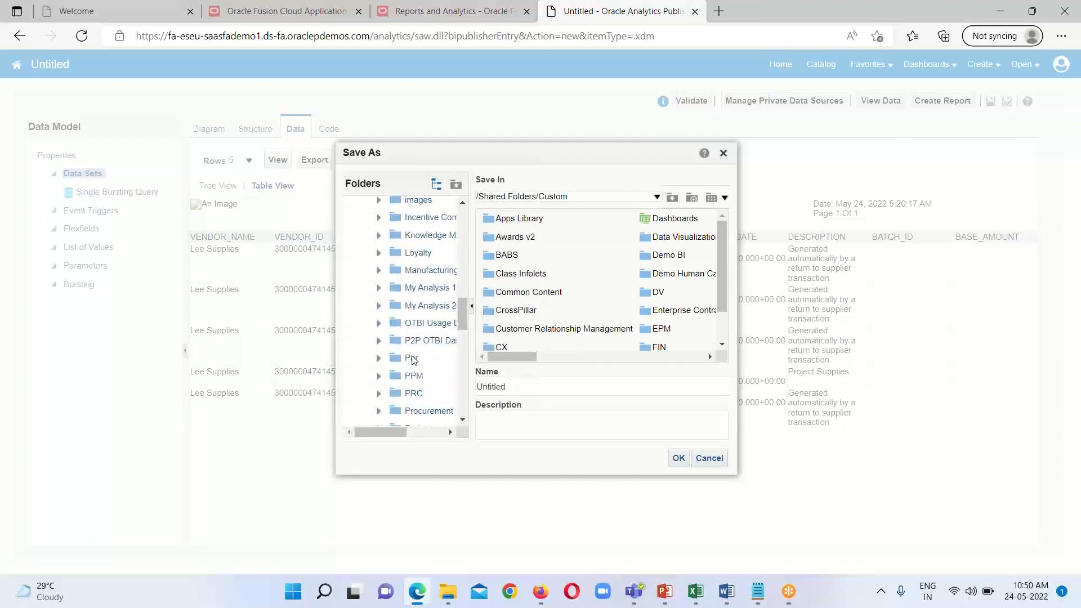
click(430, 307)
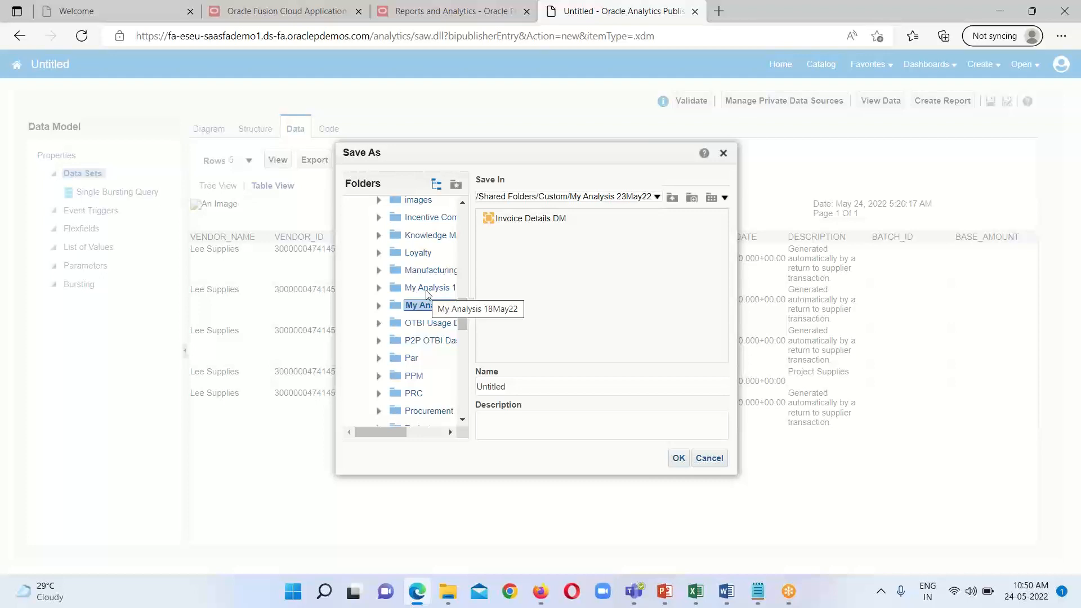
click(426, 289)
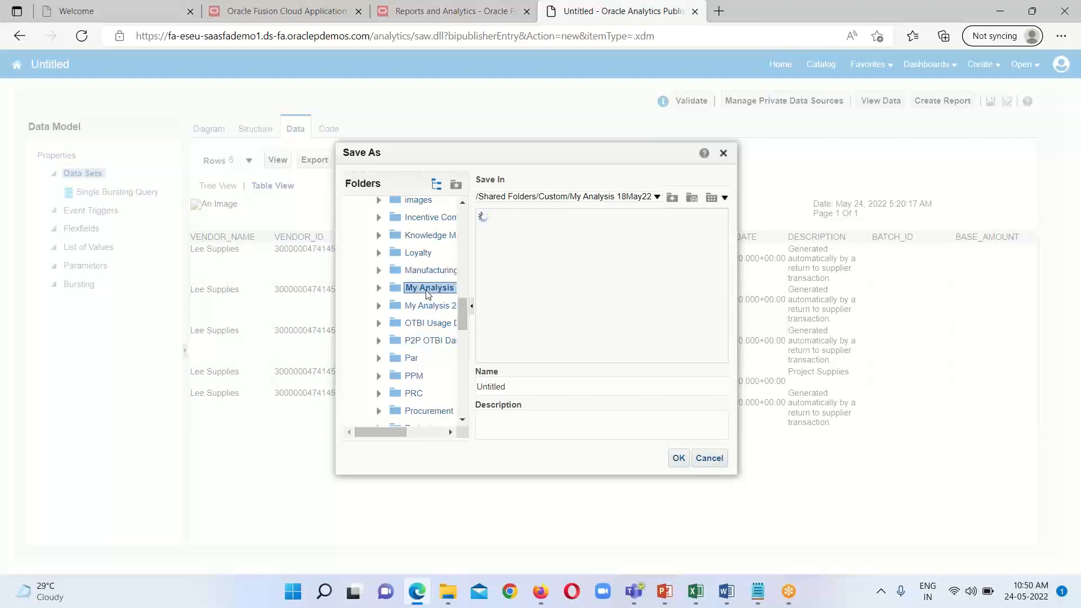
Step: Name the data model Single Bursting DM and save it in the chosen folder
double_click(501, 388)
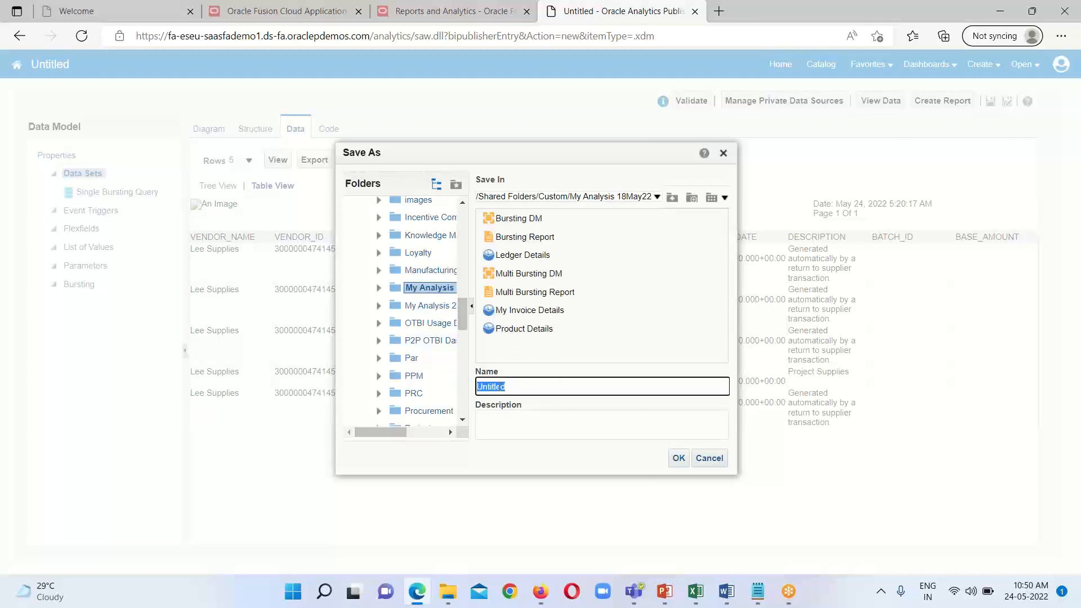
text(Sing)
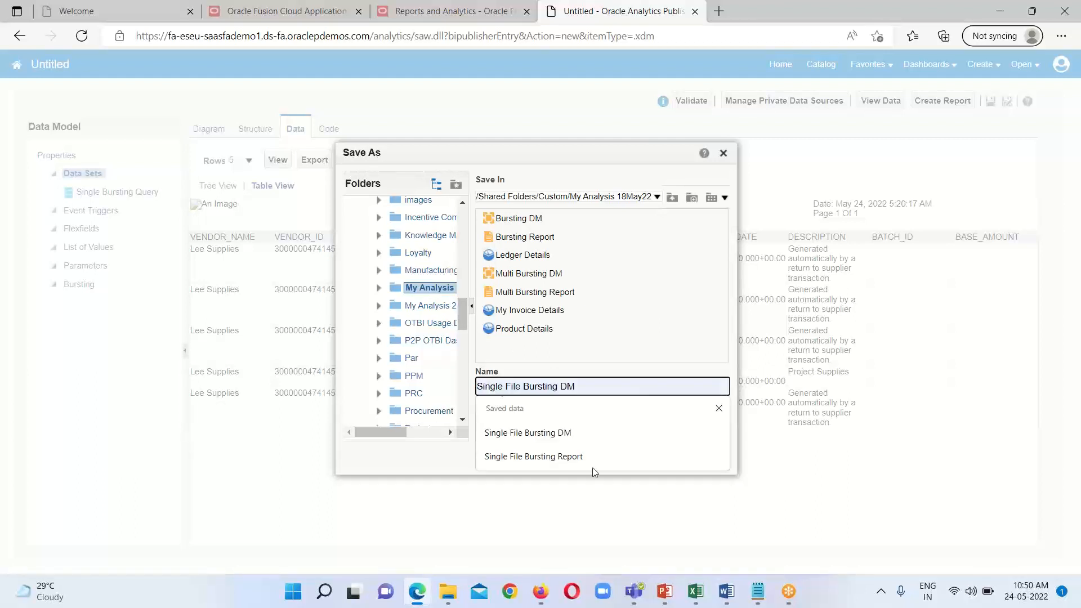
text(le Bu)
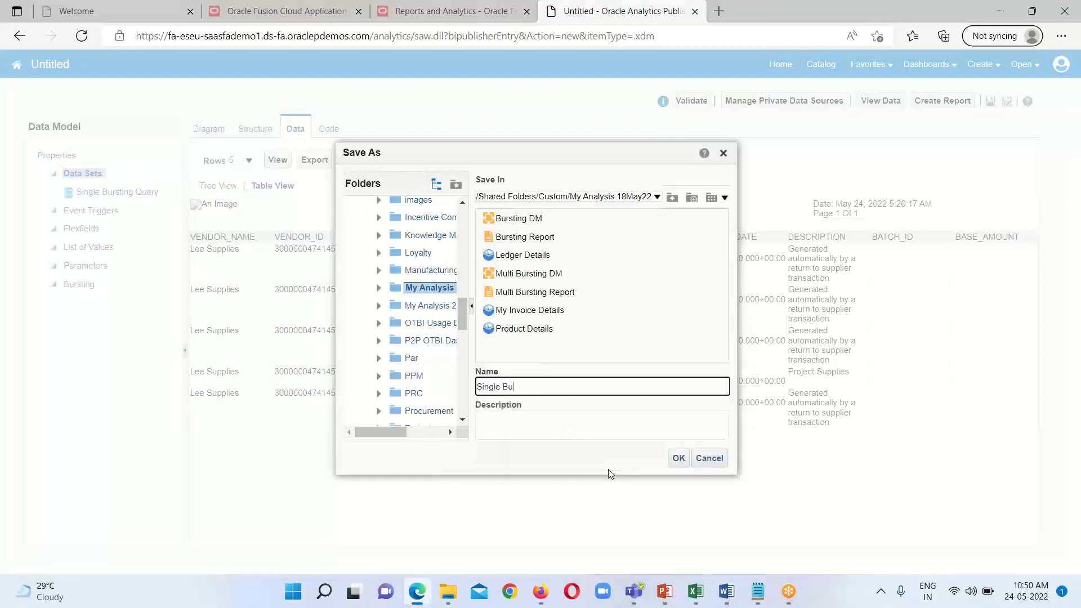
text(rsting DM)
click(678, 459)
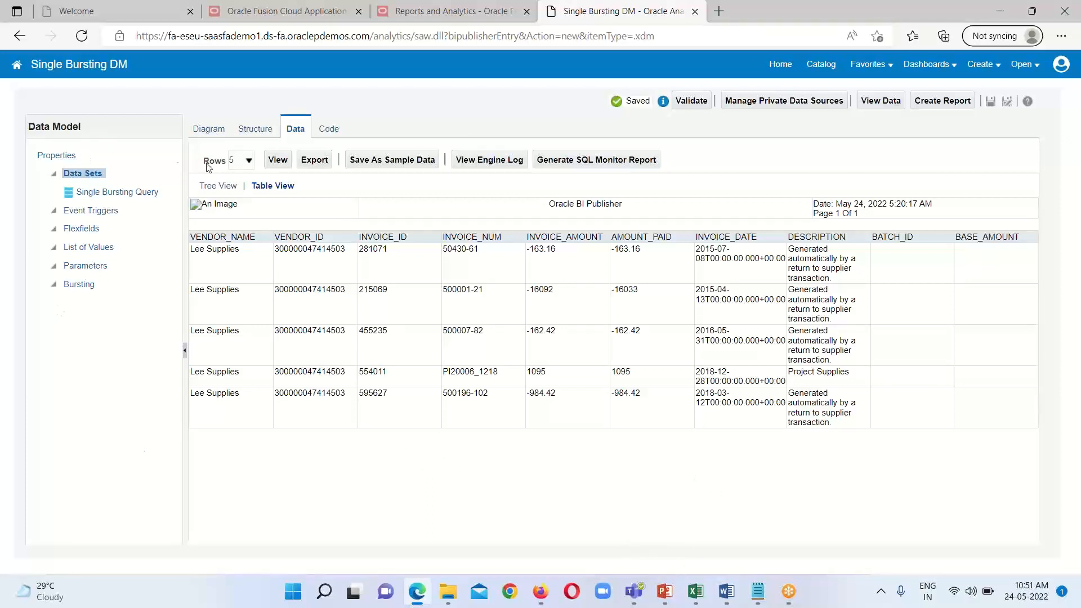
Step: Open the Single Bursting Query data set for editing from the data model diagram
click(213, 130)
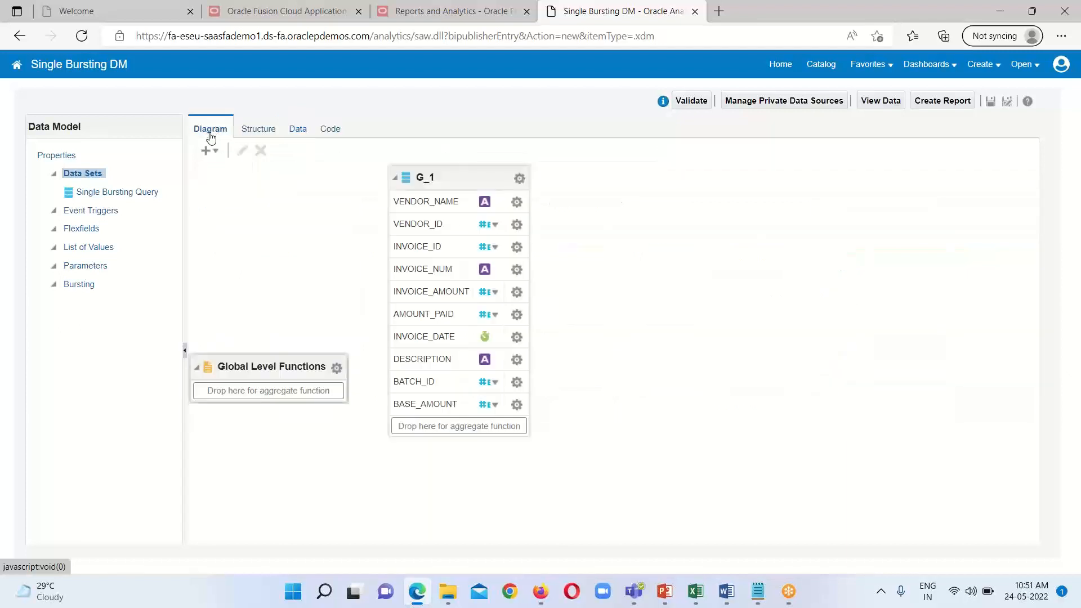
click(458, 175)
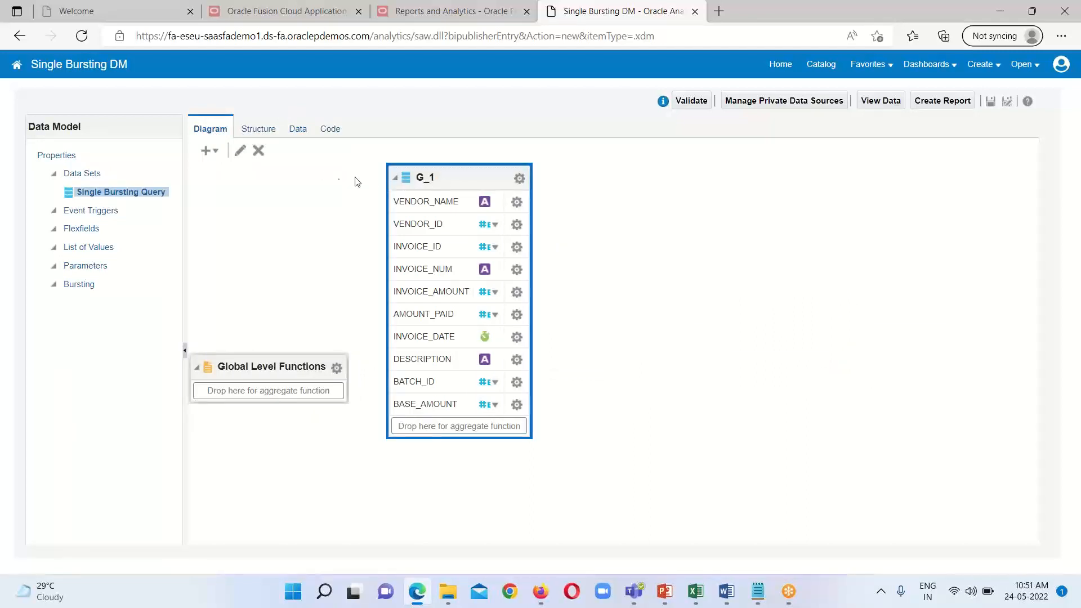
click(241, 151)
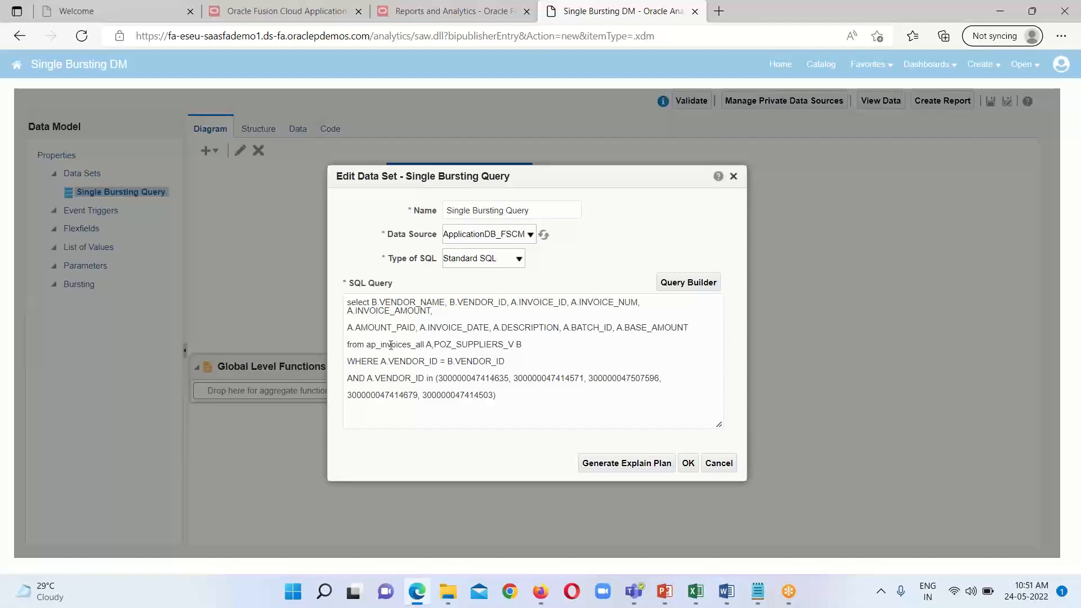
Step: Copy 'SINGLE' KEY_VALUE, with its trailing comma from query 2 under "Actual Query" in the Bursting Query 1 file in Notepad
mouse_move(758, 592)
click(727, 523)
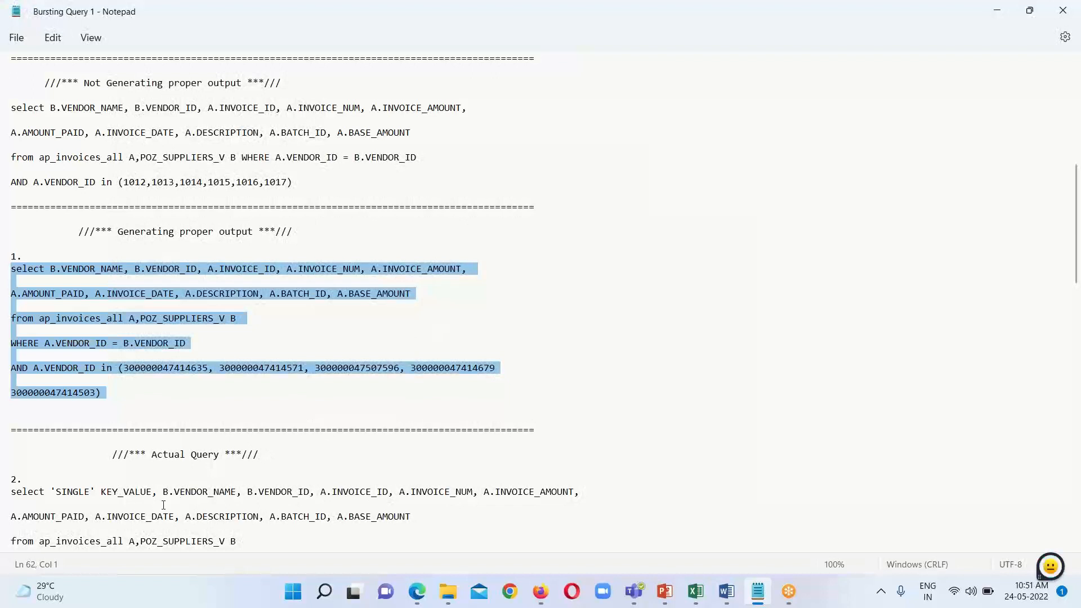
drag(51, 492, 154, 489)
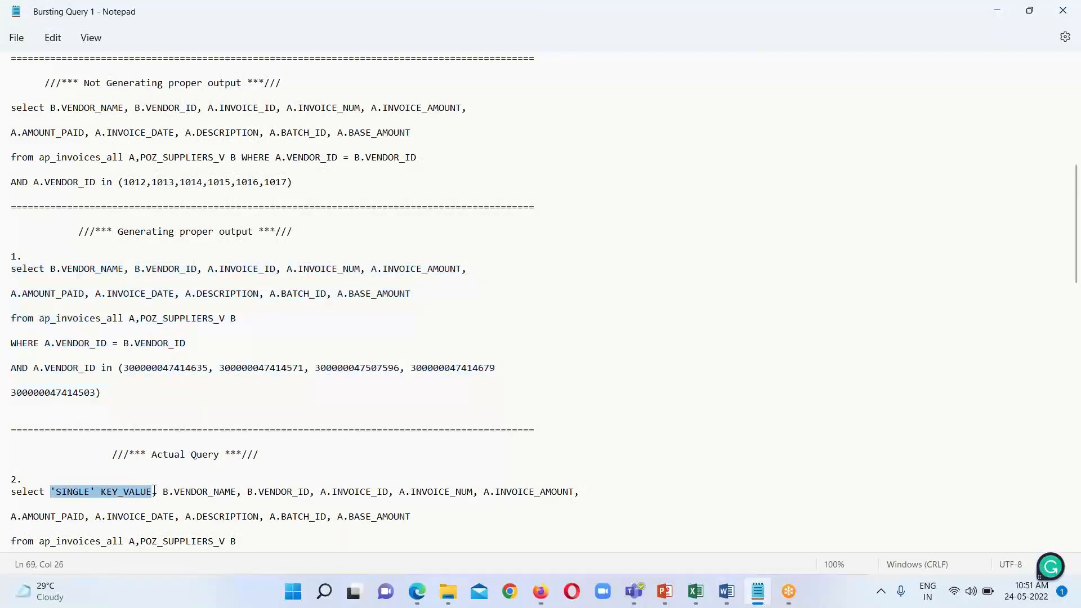
right_click(118, 495)
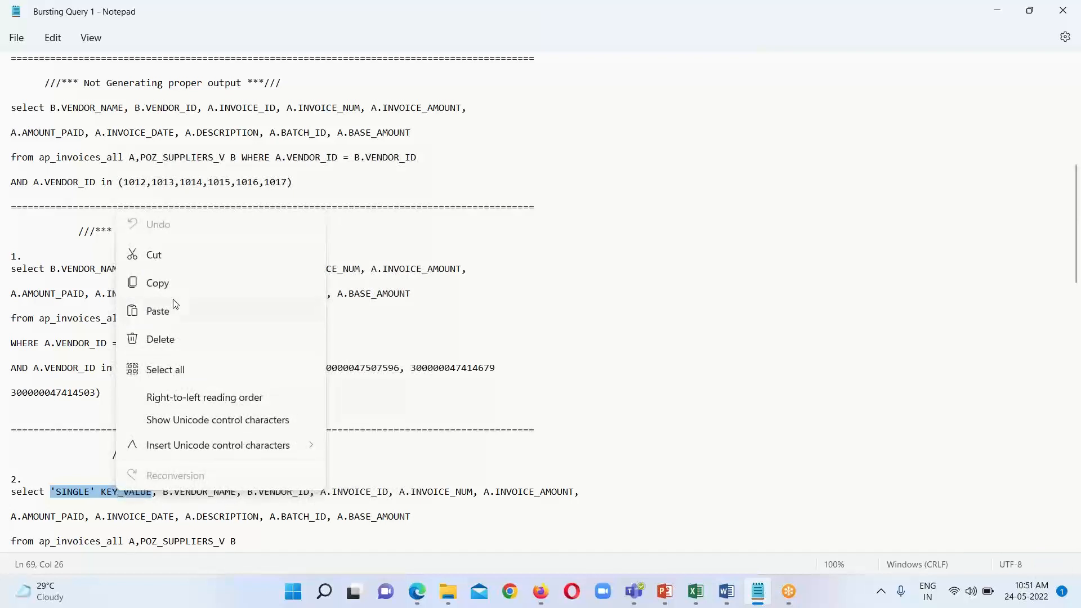
click(168, 502)
drag(51, 493, 157, 498)
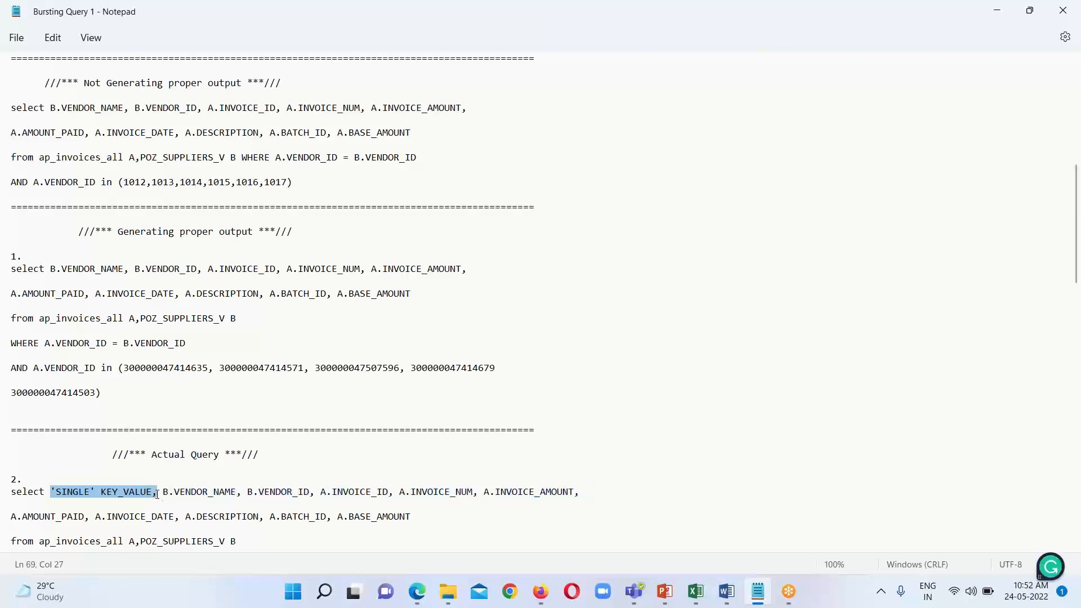
right_click(141, 500)
click(172, 285)
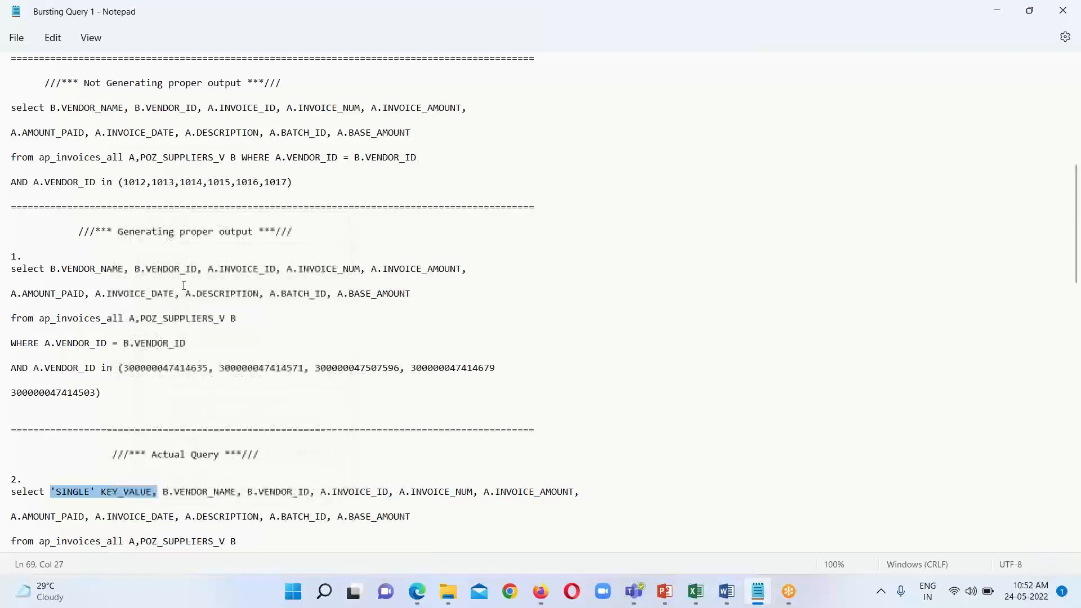
Step: Back in the browser, insert 'SINGLE' KEY_VALUE, before B.VENDOR_NAME in the SQL query, restore the comma after A.INVOICE_NUM, and apply the edit
mouse_move(417, 592)
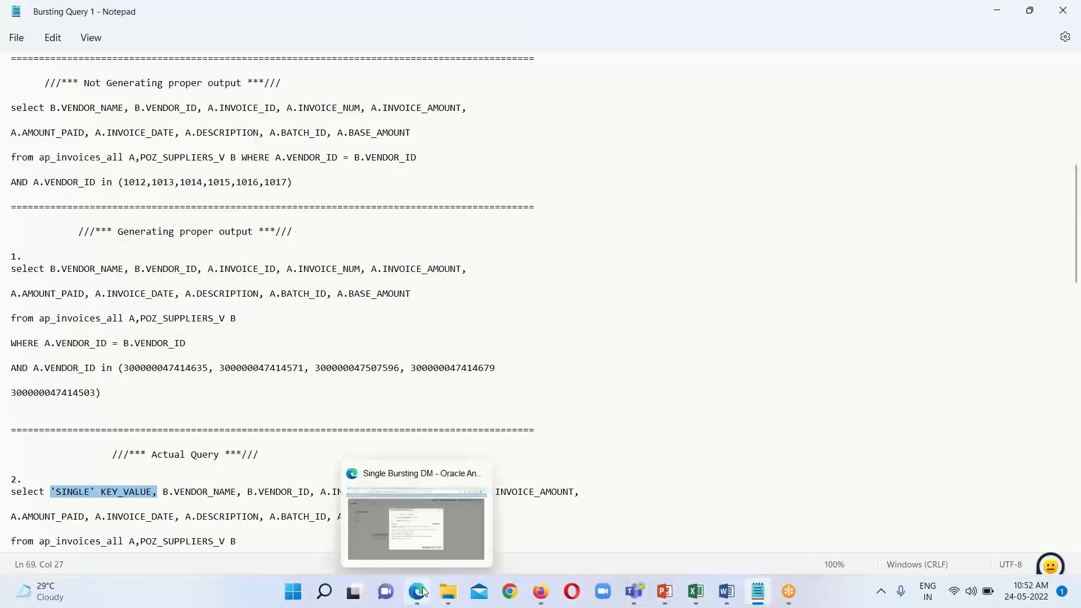
click(417, 529)
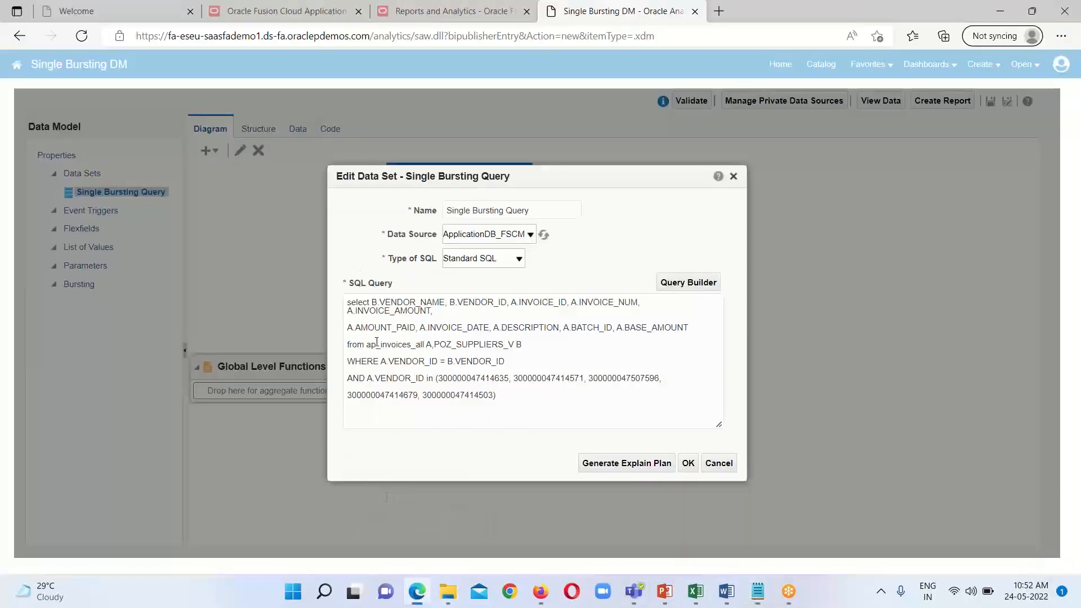
click(372, 304)
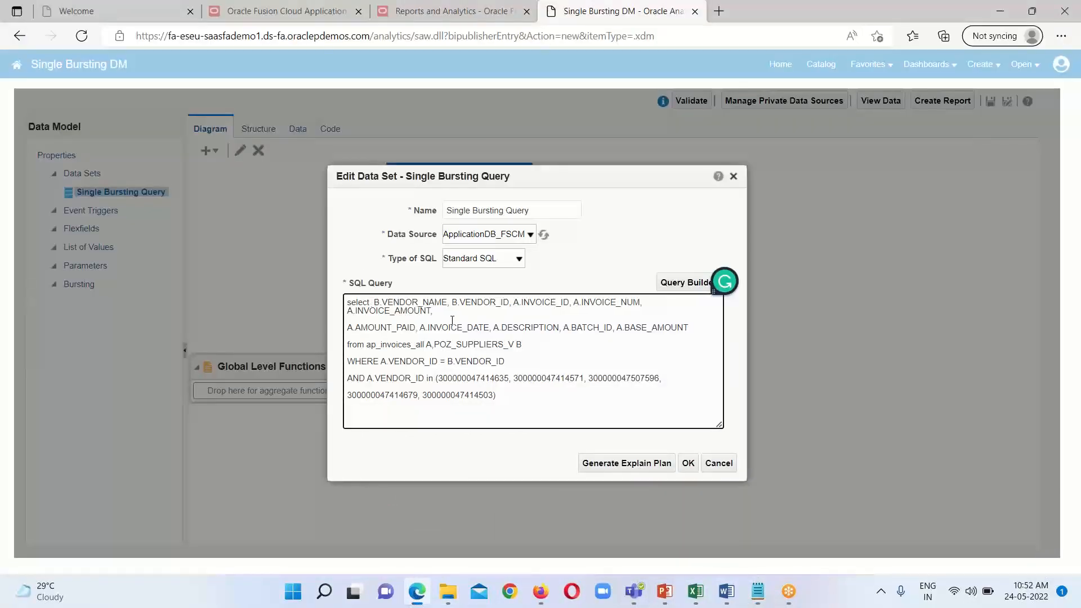
key(ctrl+v)
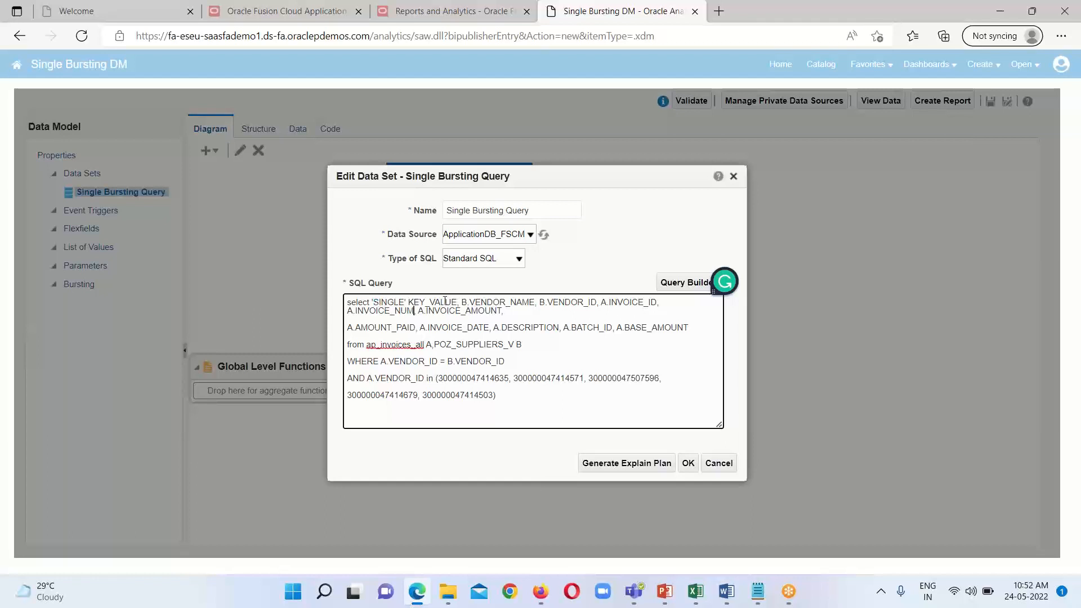
text(,)
click(688, 463)
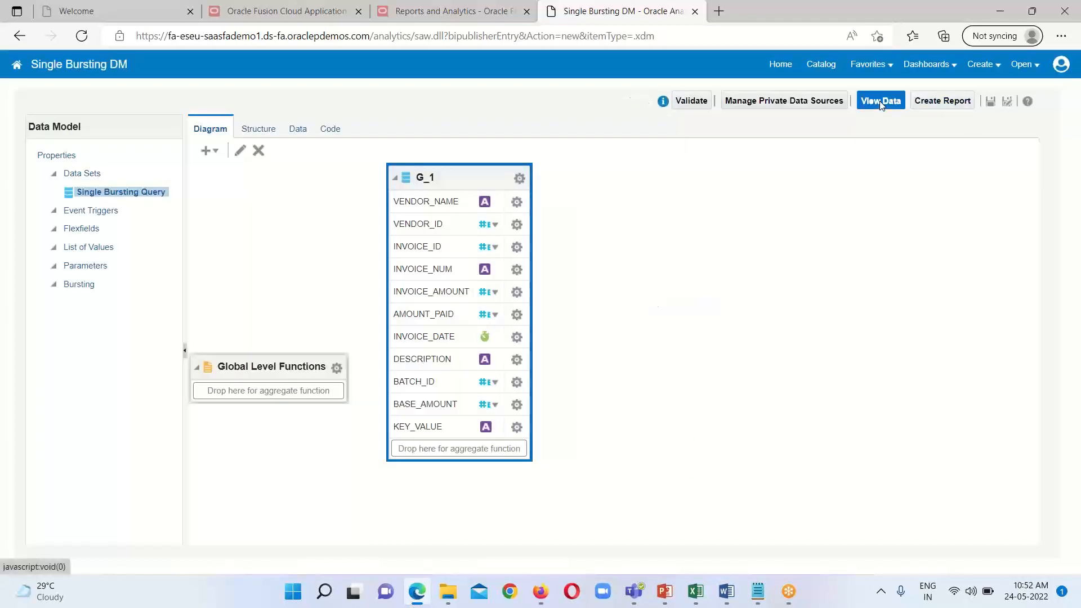
Step: Open the data view for the updated data set and save the data model
click(882, 103)
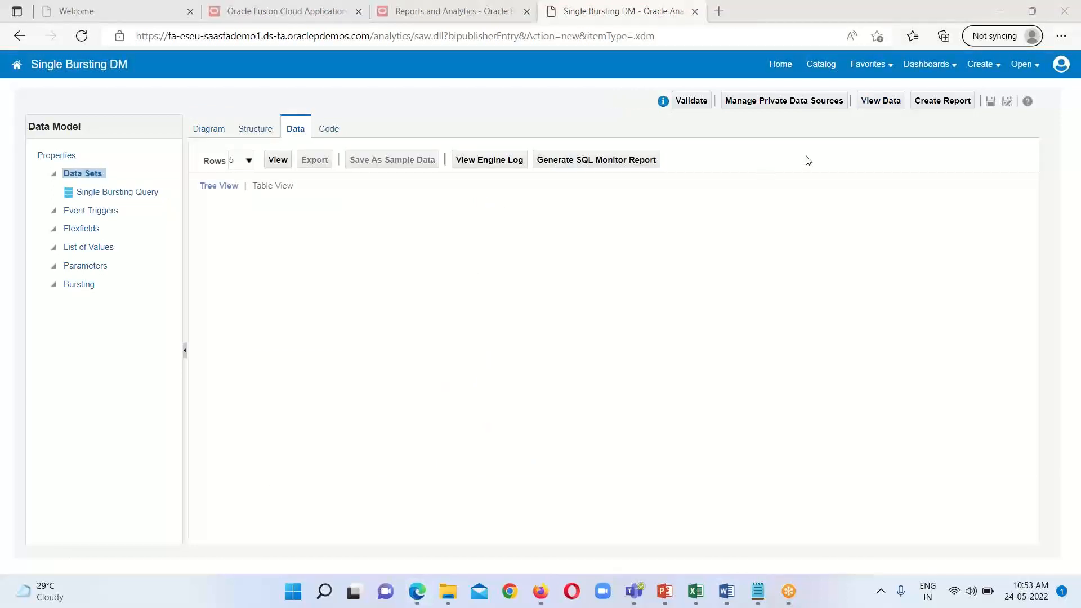
click(873, 105)
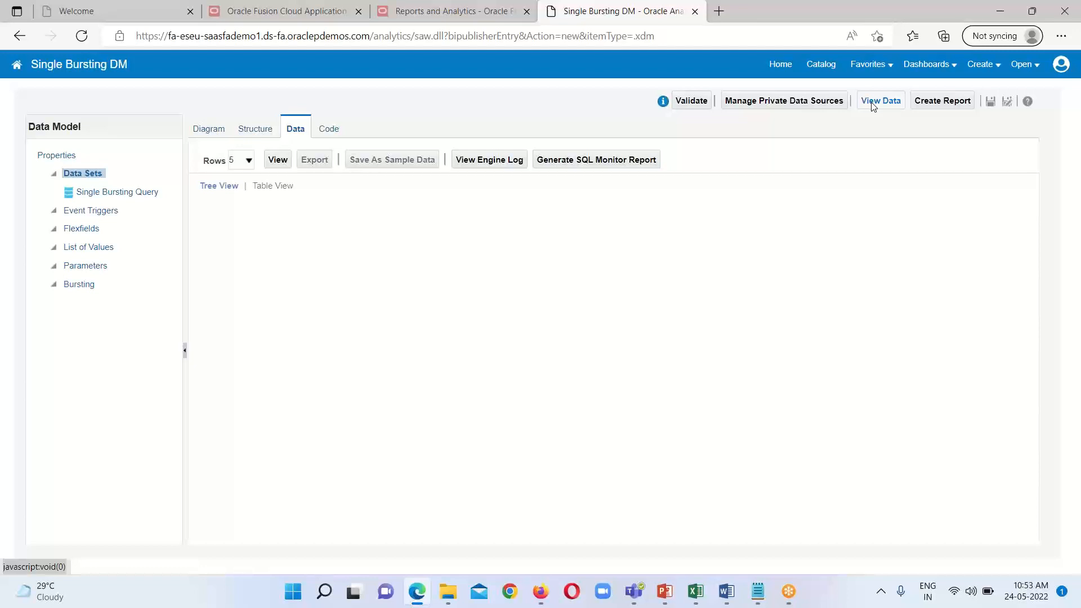
click(873, 106)
click(991, 102)
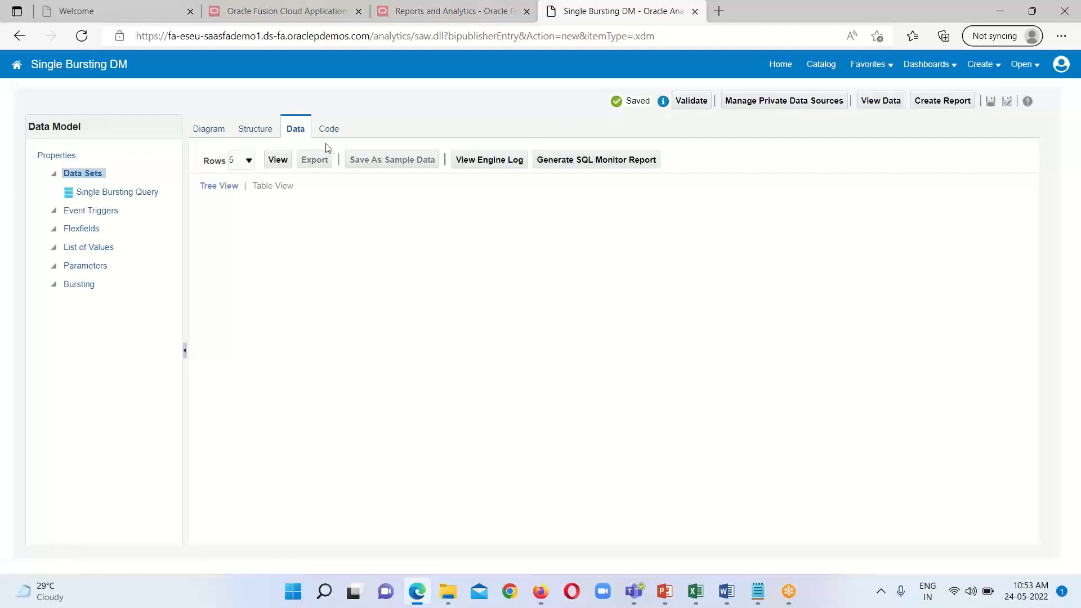
Step: Generate the data set's output in table view with 5 rows and save it as sample data
click(277, 159)
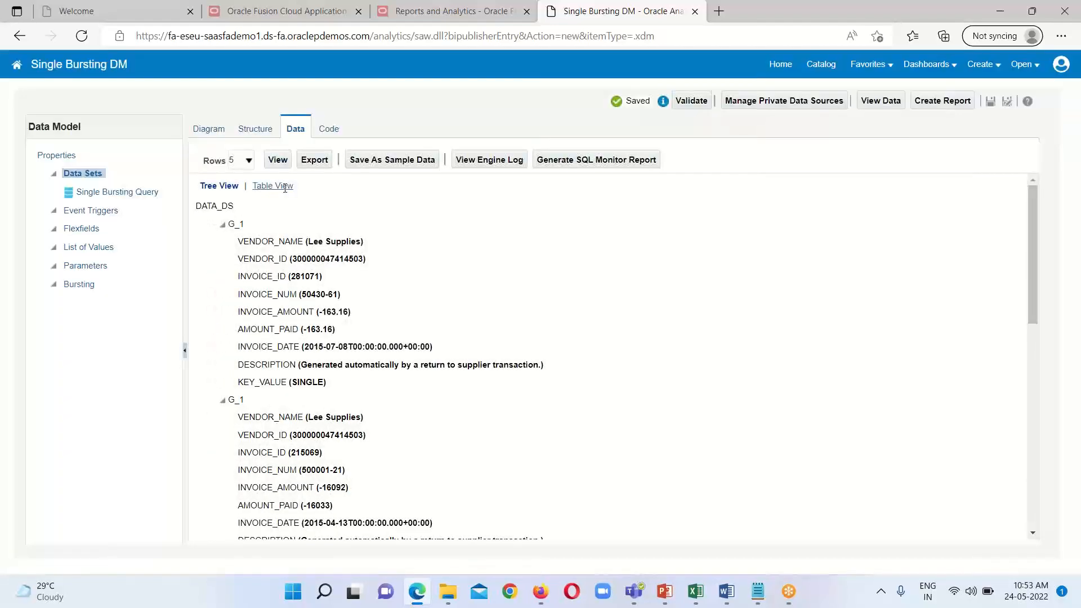
click(283, 186)
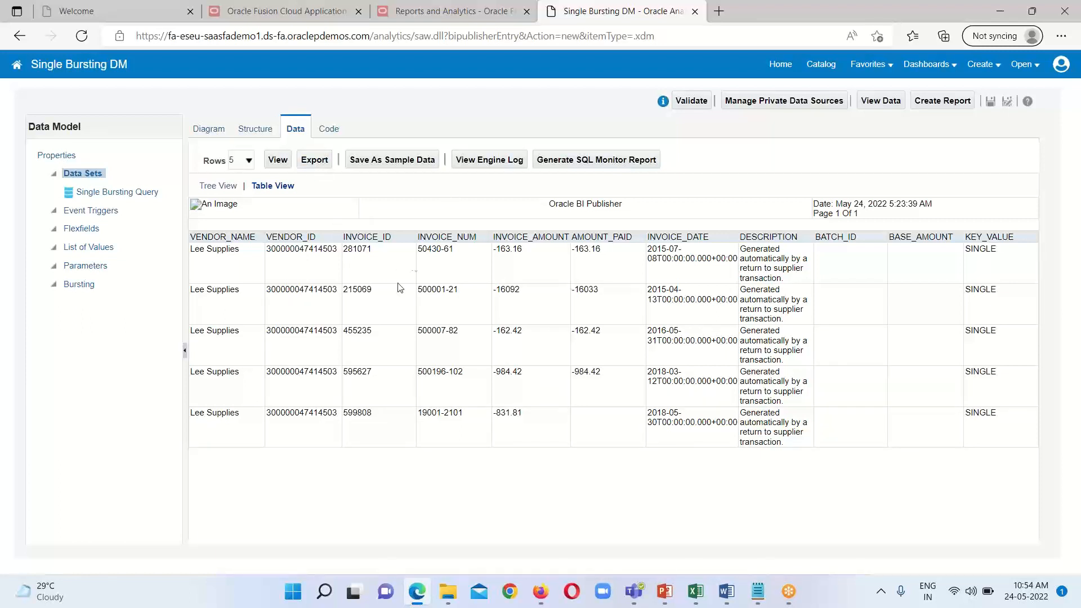
click(382, 161)
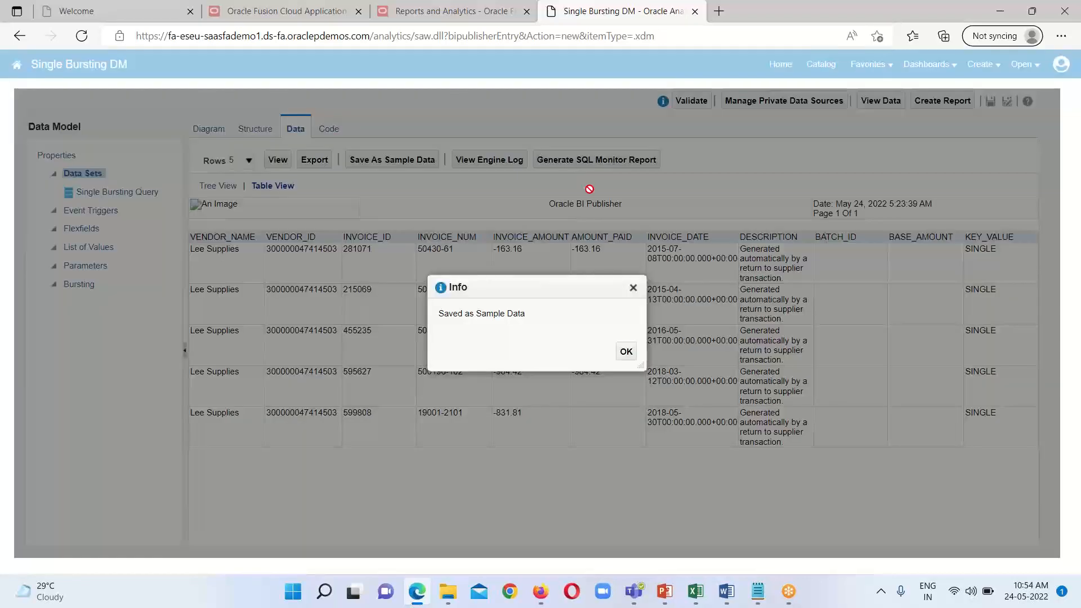
click(627, 353)
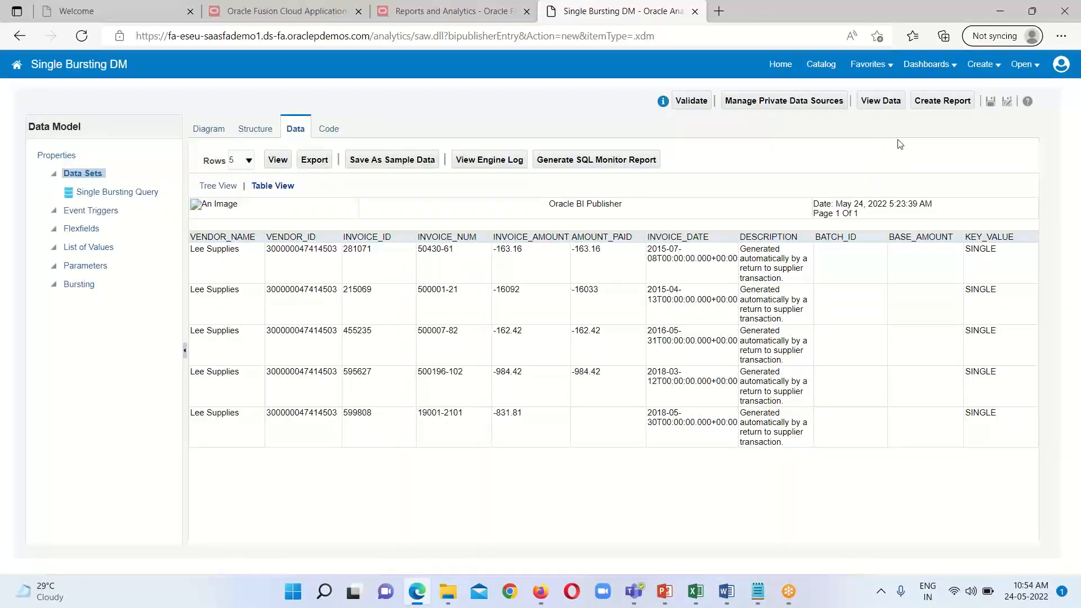
Step: Create a report from the data model and leave the guided Create Report wizard for the layout selection page
click(929, 108)
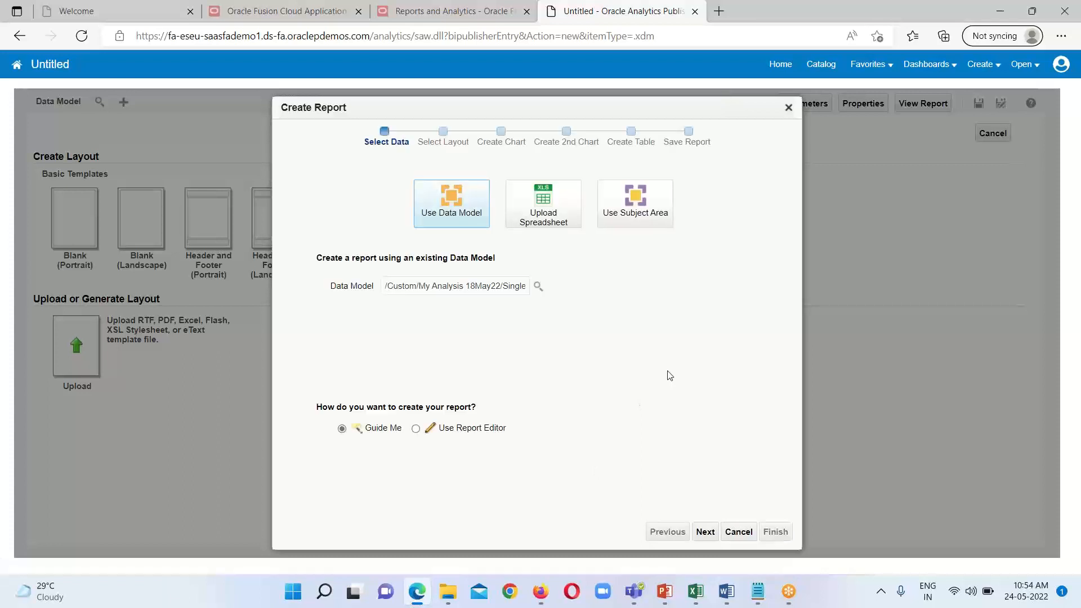
click(736, 534)
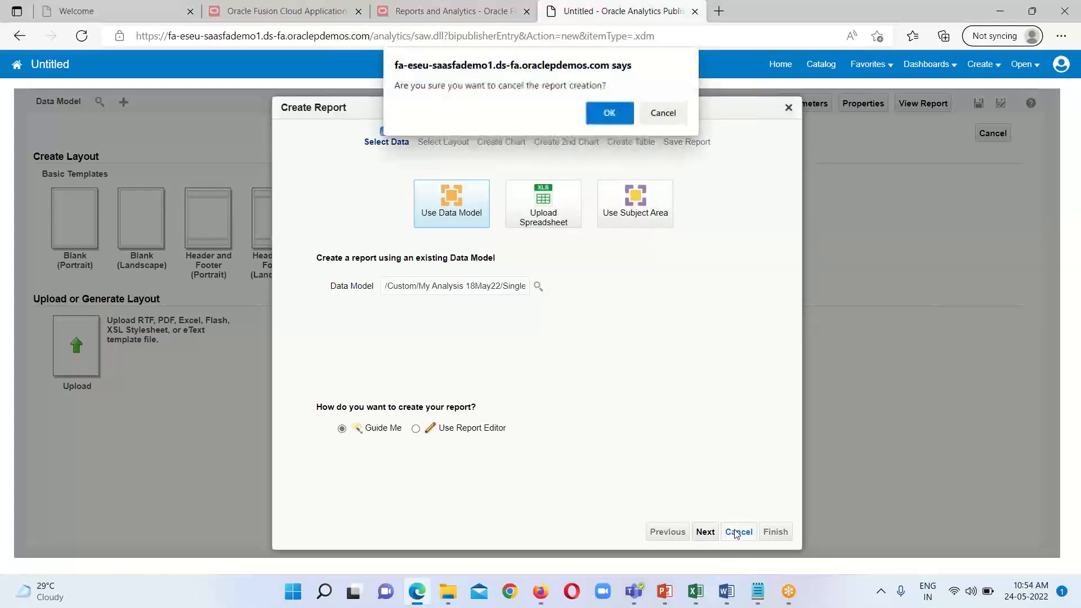
click(609, 115)
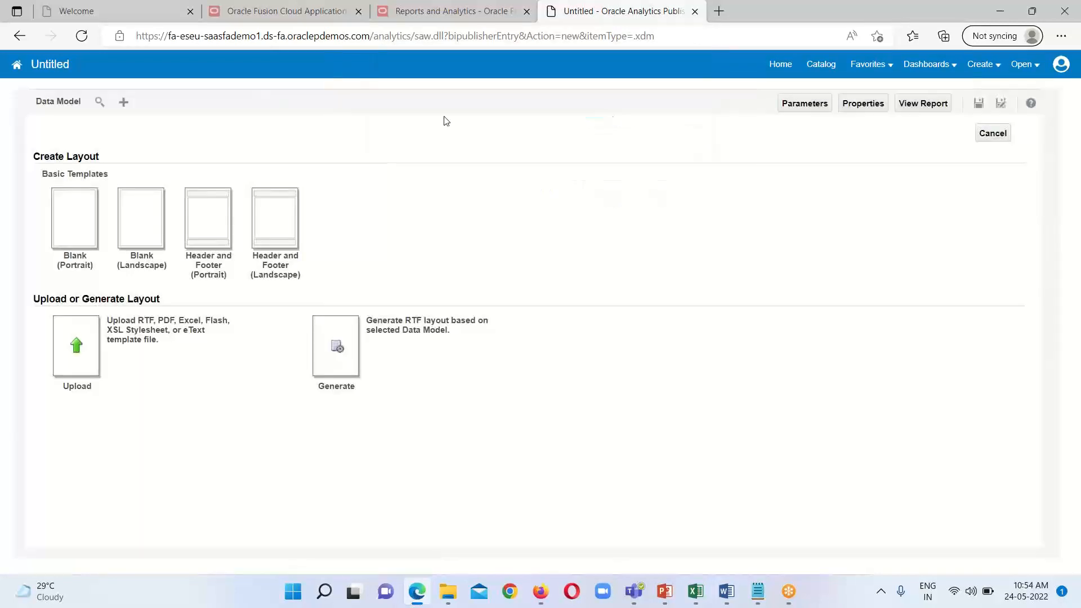
Step: Select Single Bursting DM from /Shared Folders/Custom/My Analysis 18May22 as the report's data model
click(101, 104)
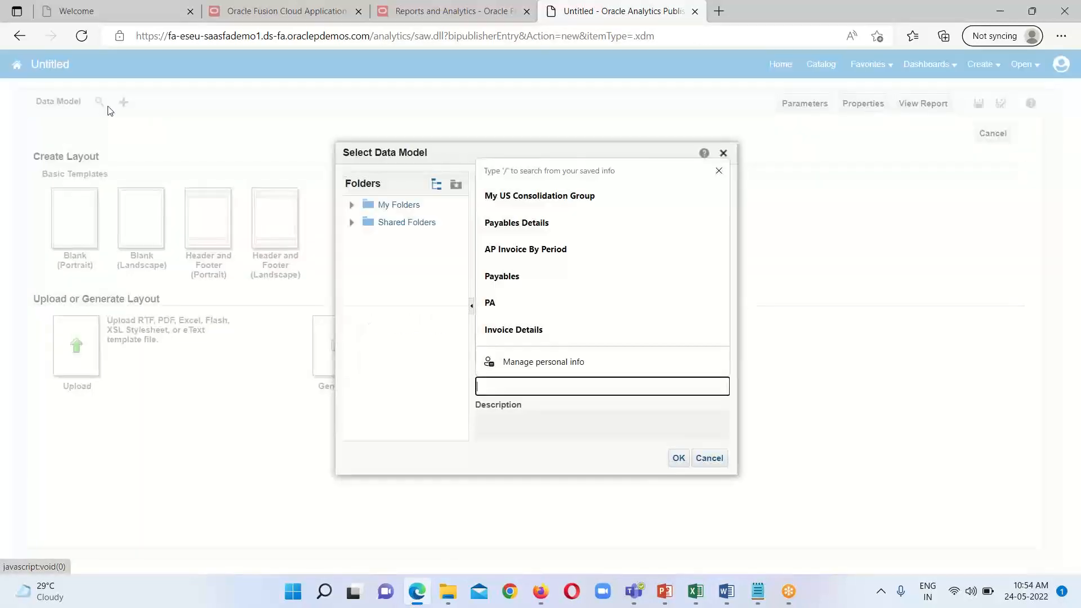
click(397, 220)
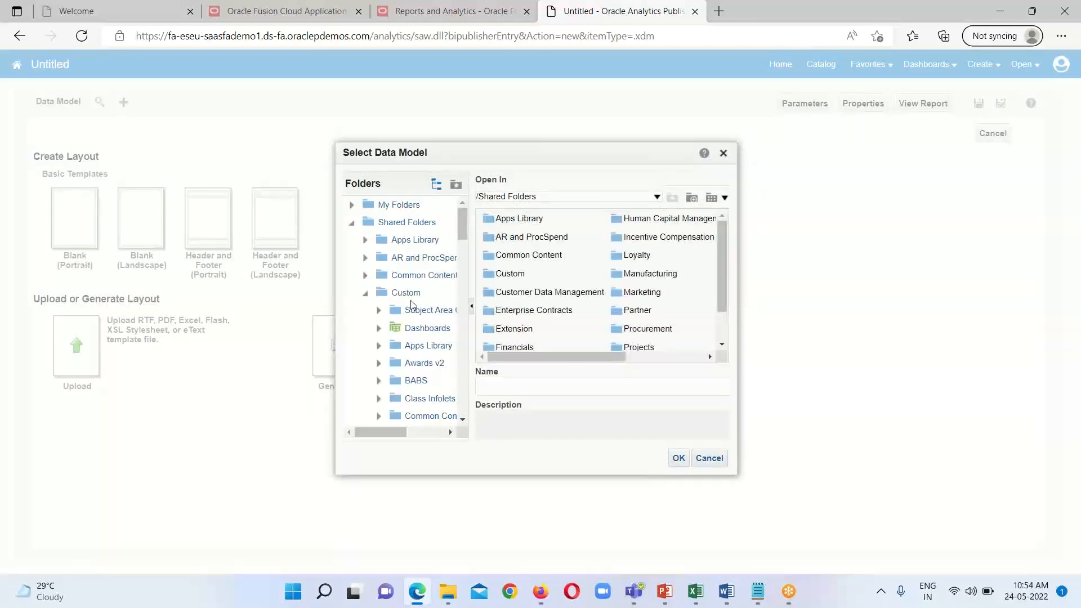
click(410, 293)
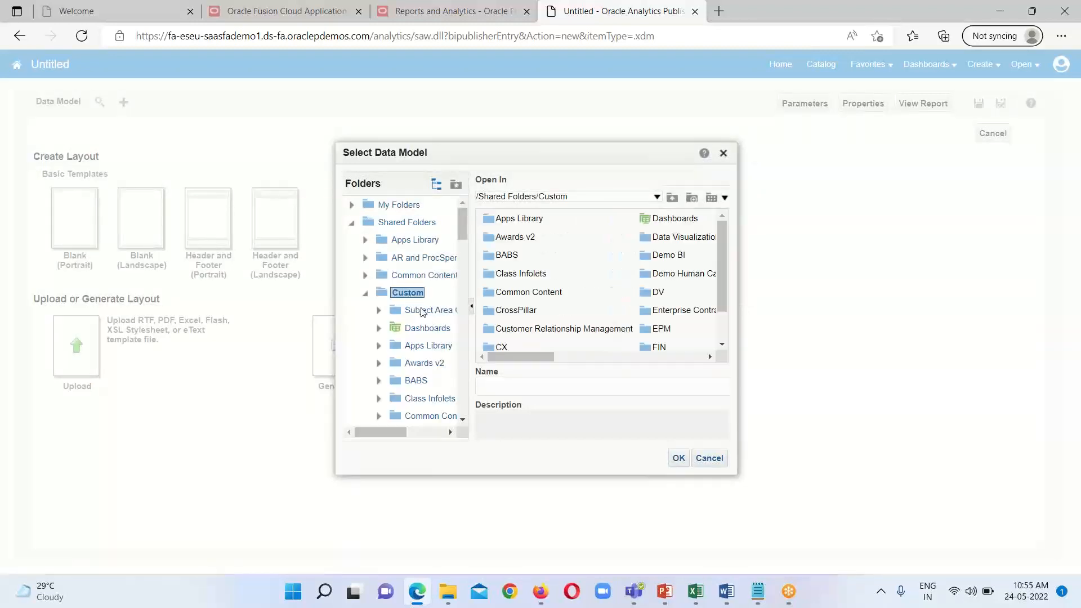
scroll(425, 314, down, 8)
scroll(429, 315, down, 2)
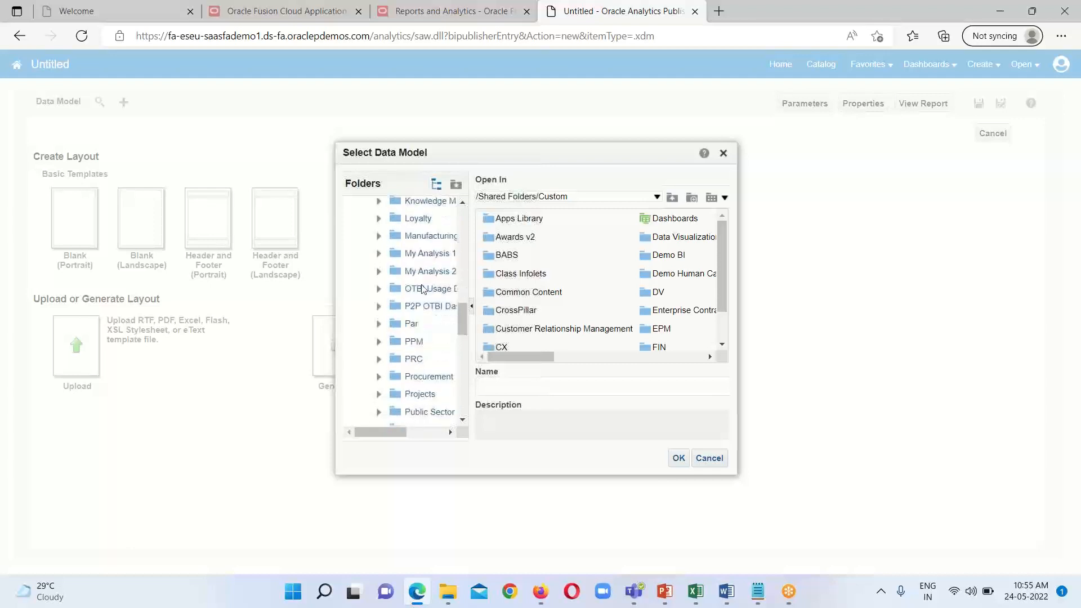
click(420, 254)
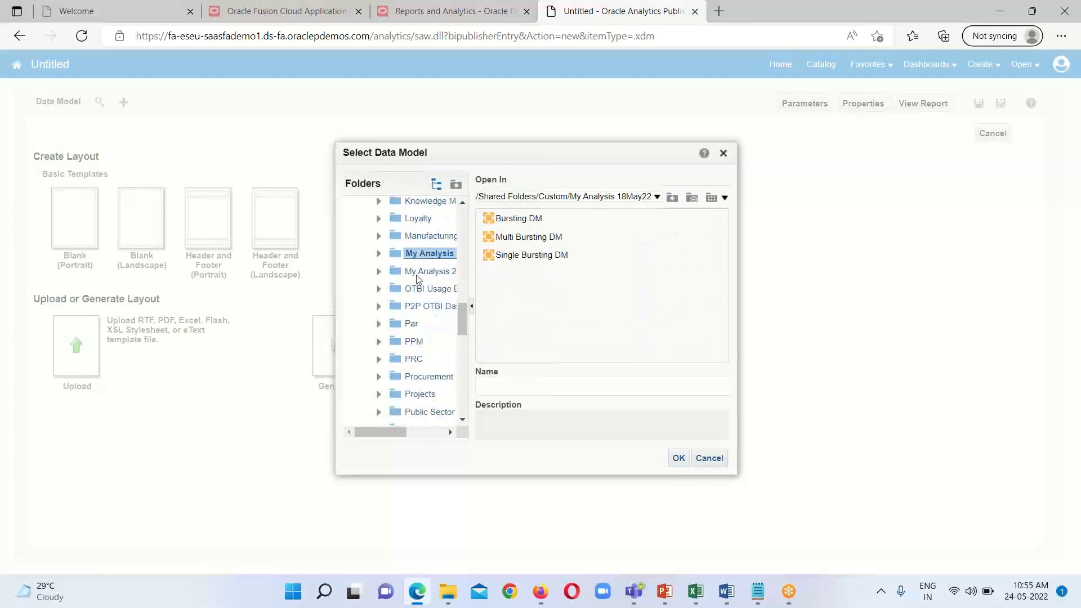
click(418, 273)
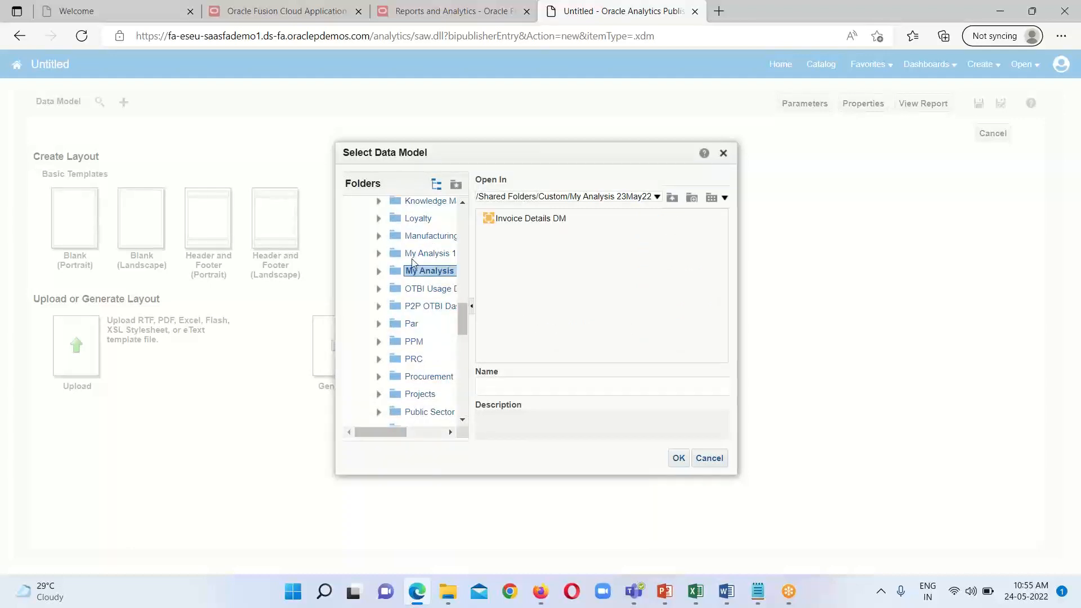
click(417, 254)
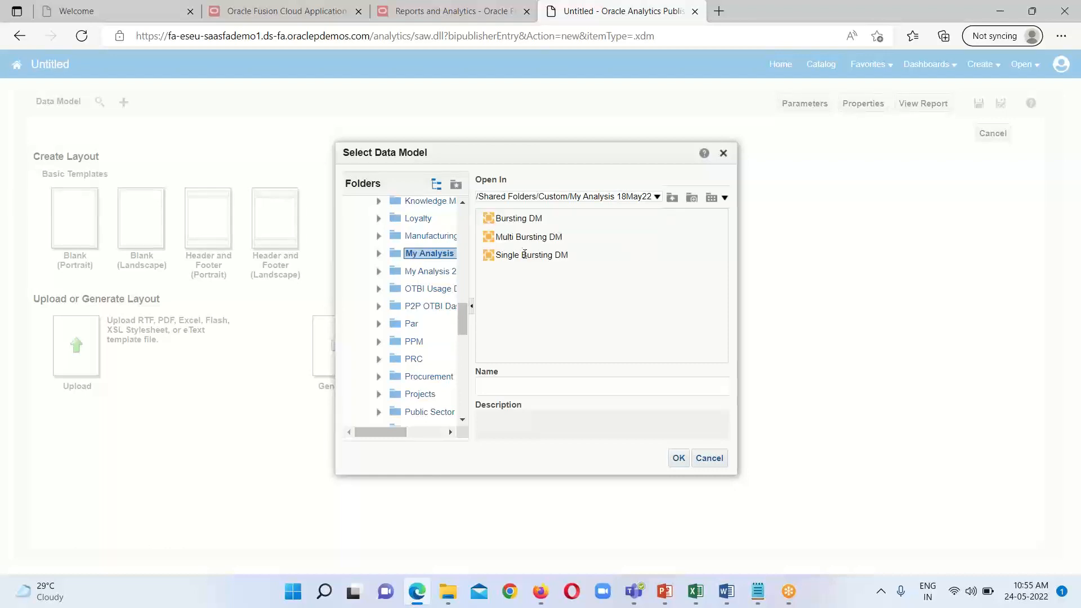
click(522, 257)
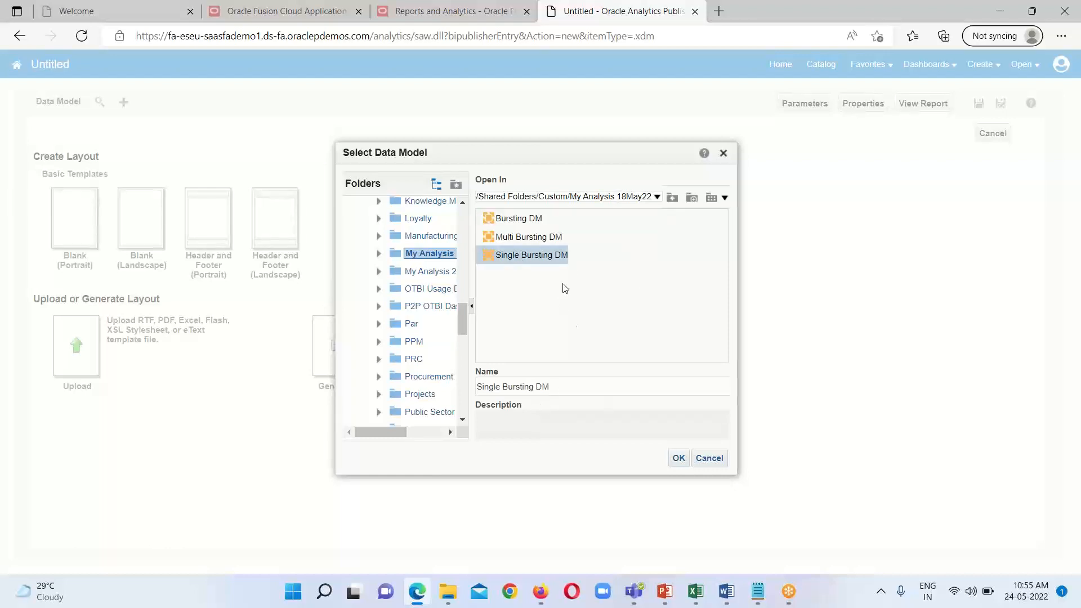
click(679, 459)
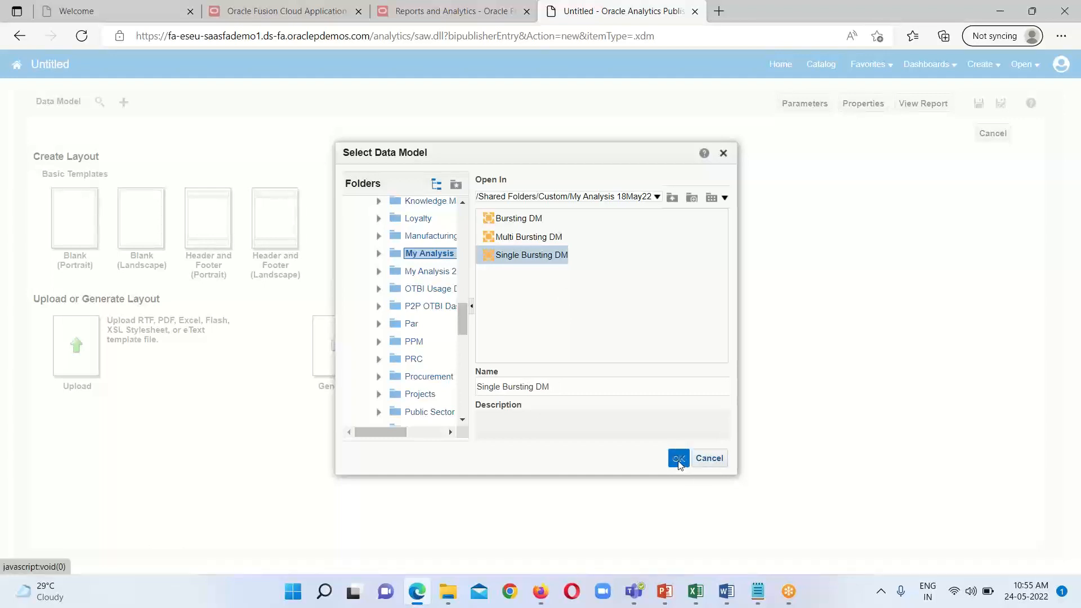
click(679, 459)
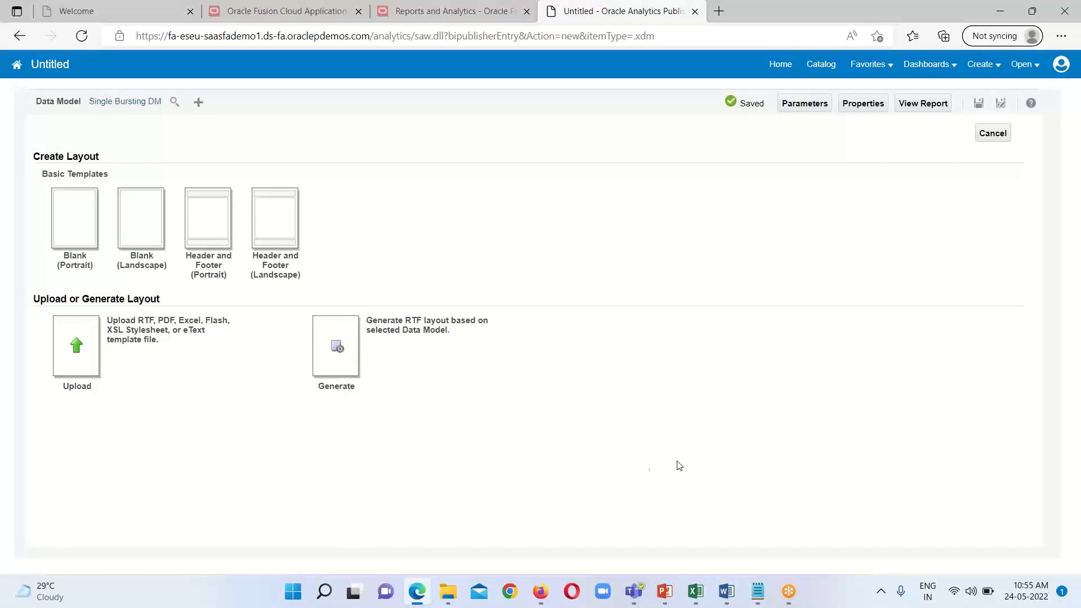
Step: Generate an RTF layout from the data model with the template name Single Bursting Temp
click(327, 338)
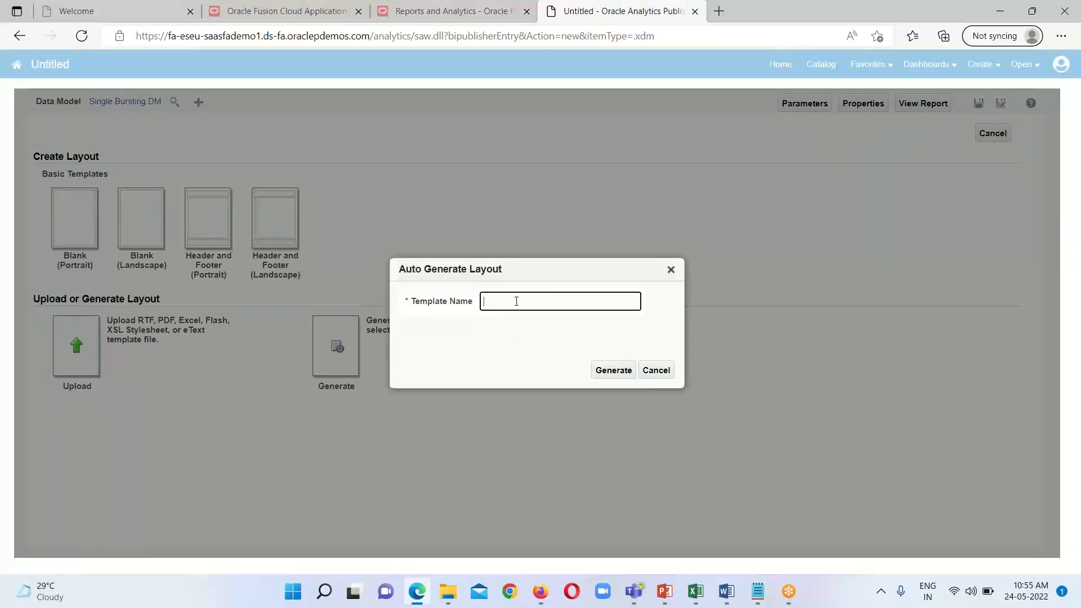
text(Single Bursting )
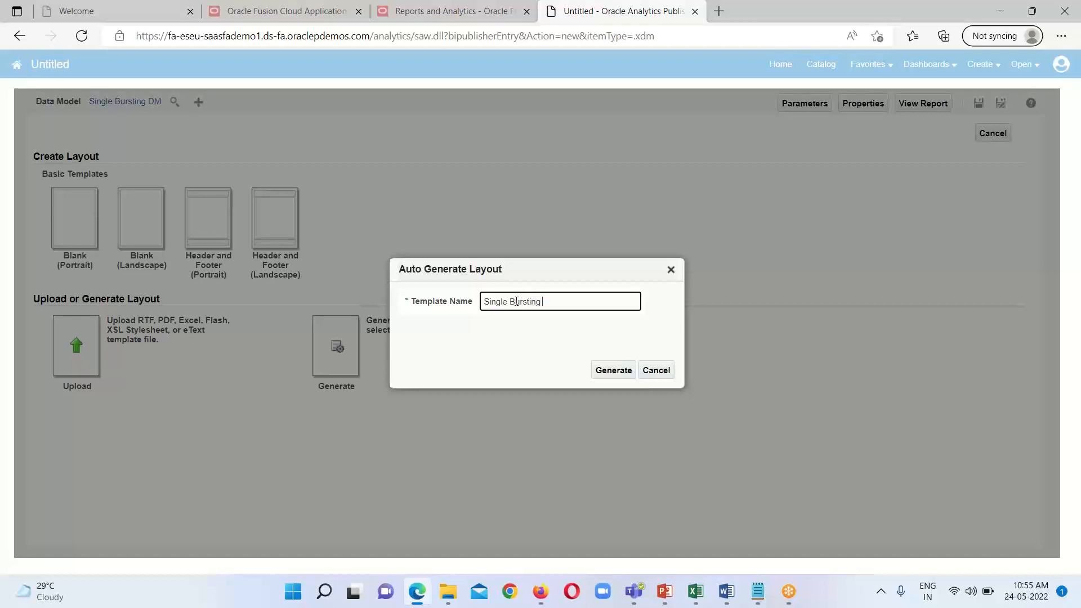
text(Temp)
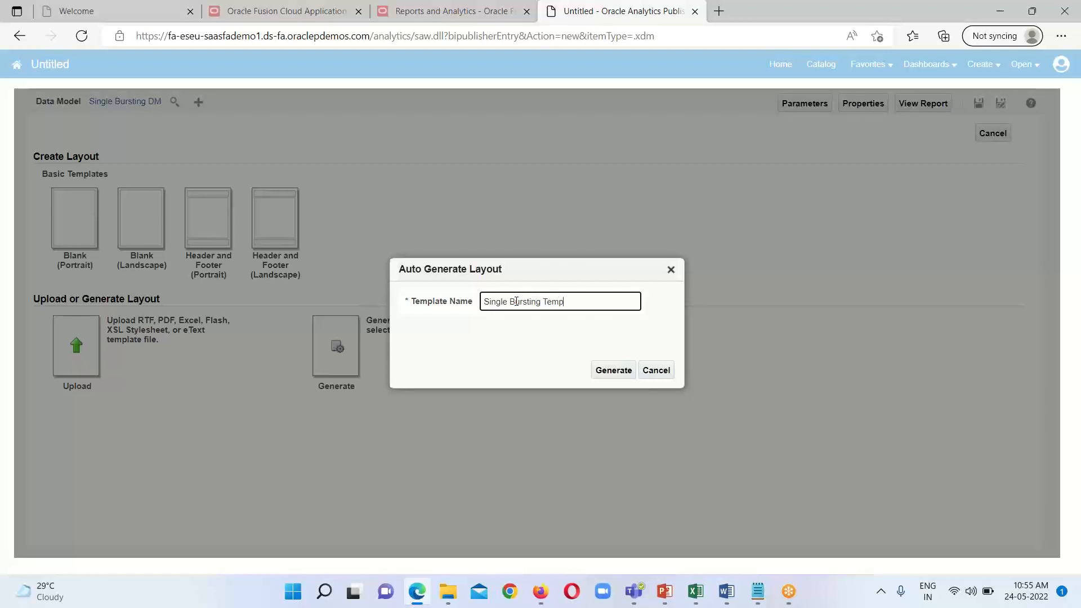
click(617, 375)
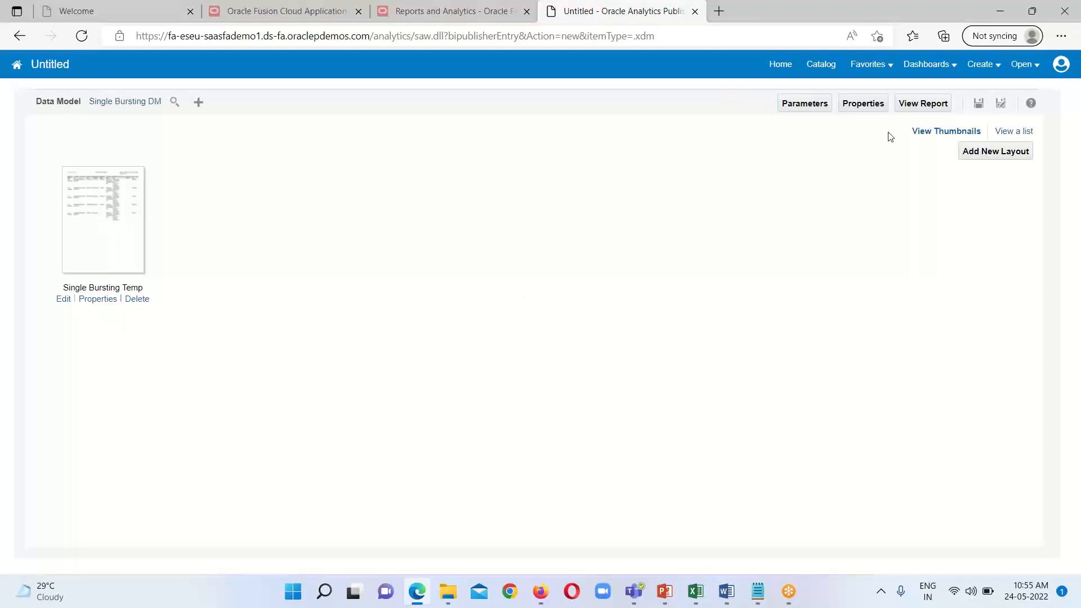
Step: Save the report as Single Bursting Report in the My Analysis 18May22 folder
click(980, 105)
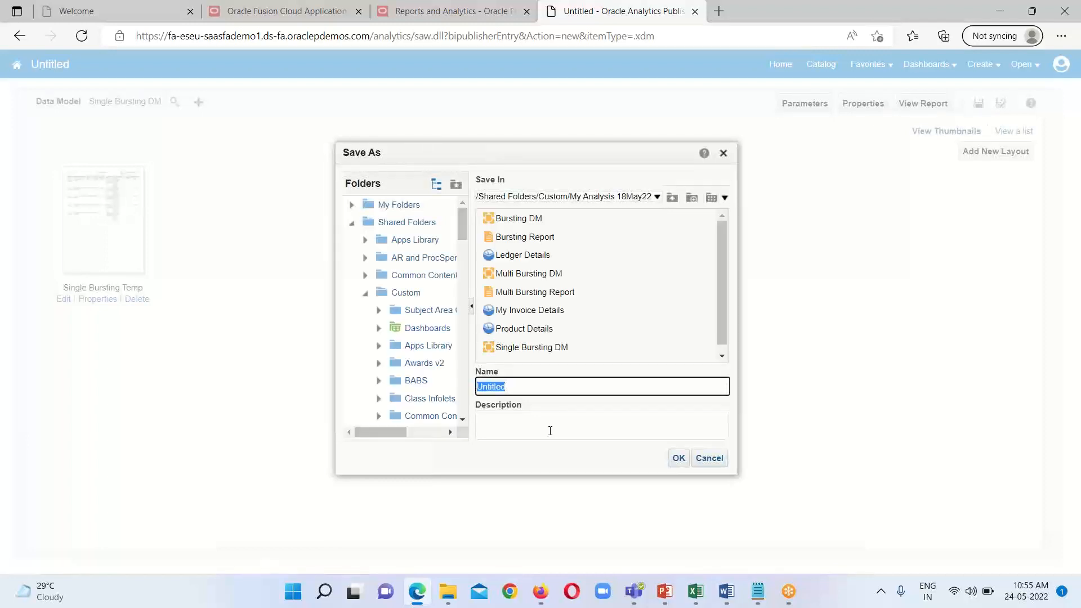
text(Singl)
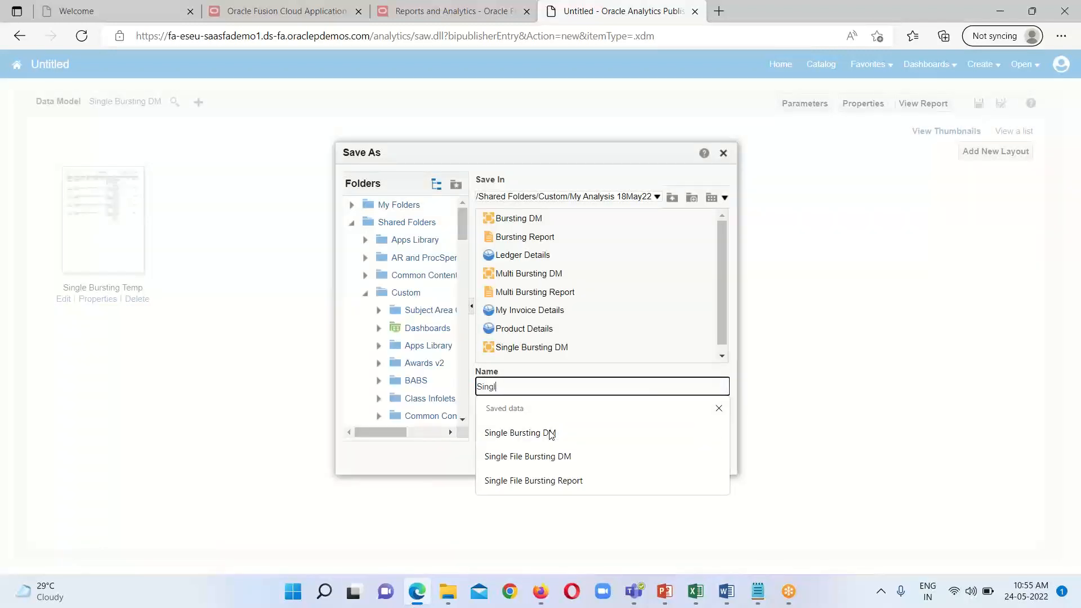
text(e Bursting)
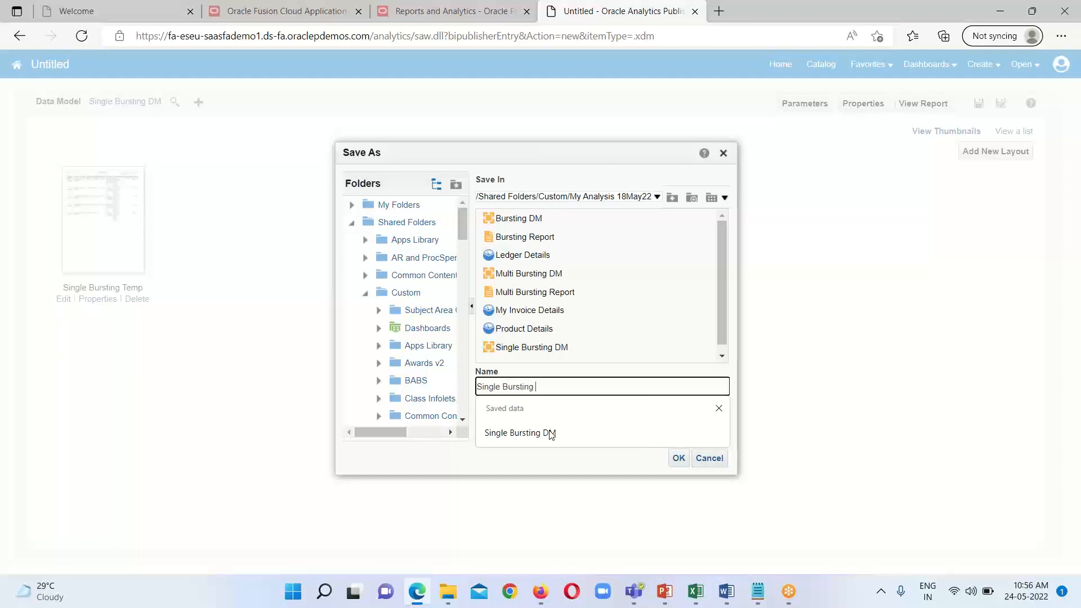
text( Report)
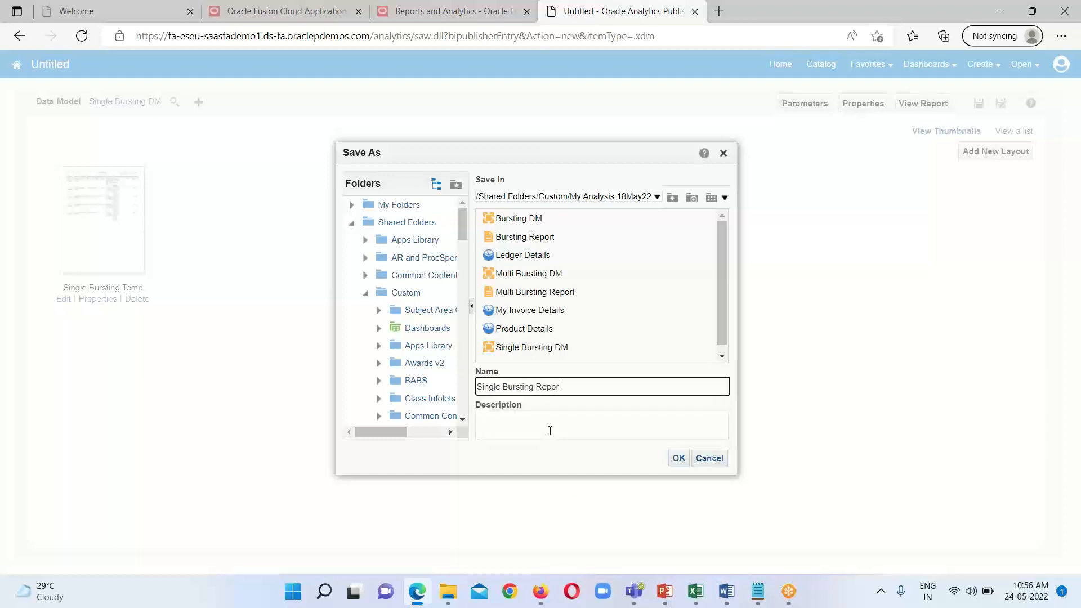
click(678, 459)
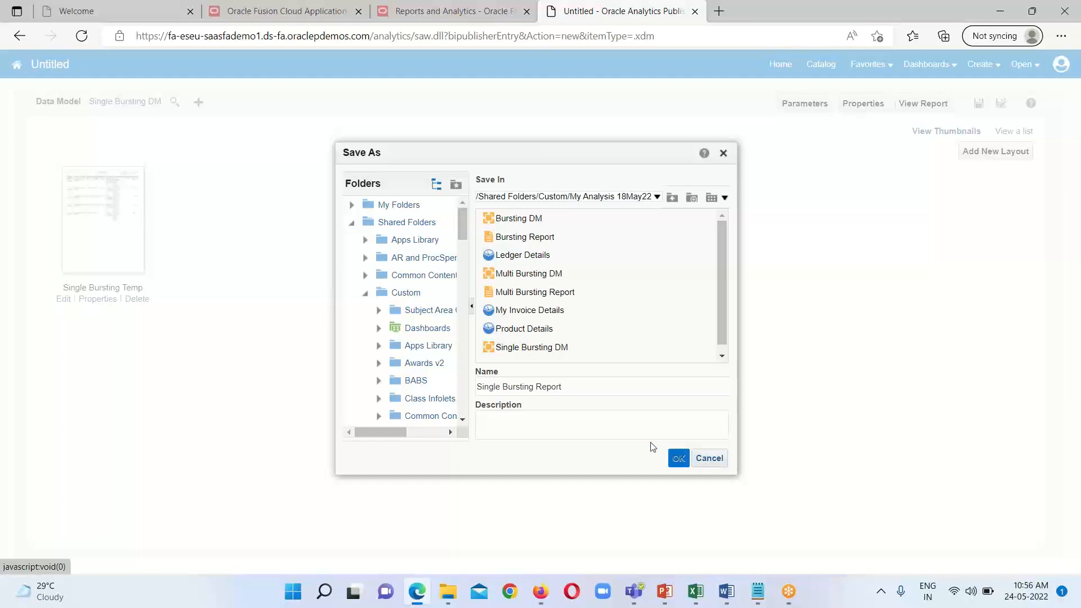
click(672, 457)
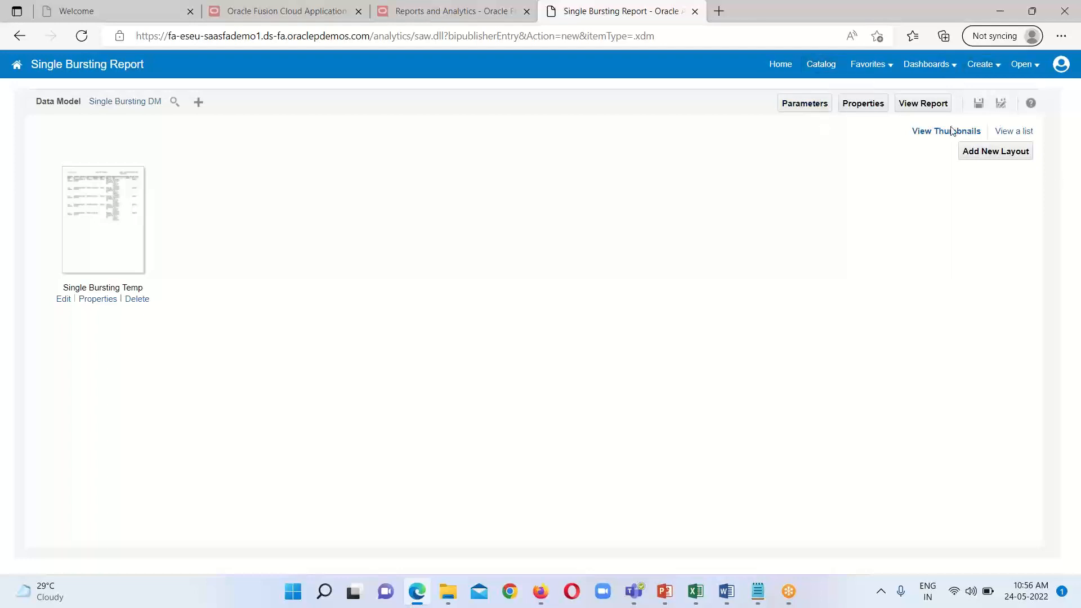
Step: View the report and check the invoice rows and the KEY_VALUE column in its output
click(916, 104)
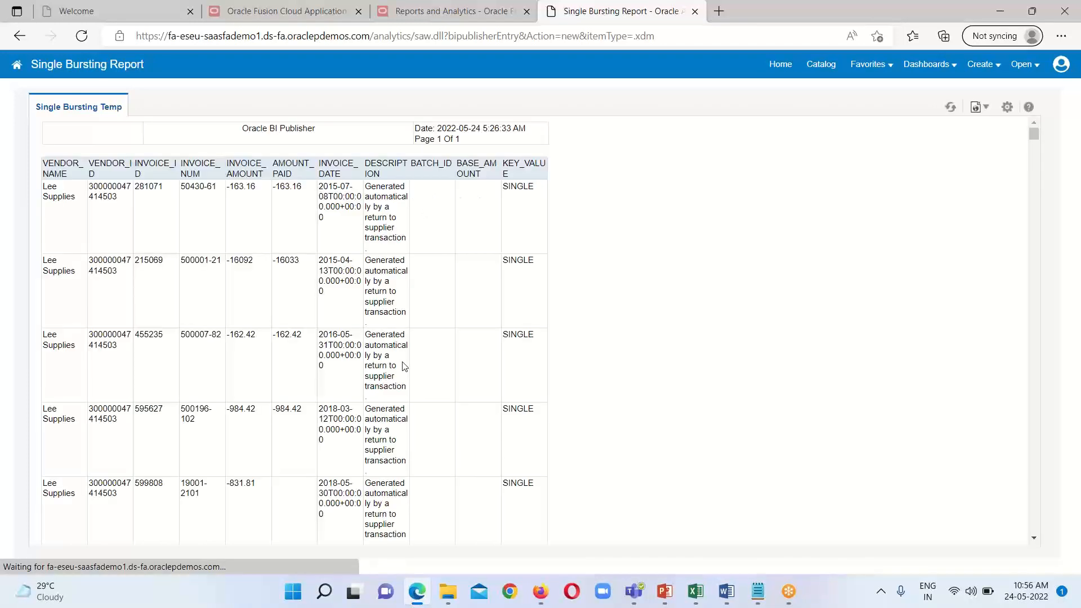
scroll(406, 366, down, 1)
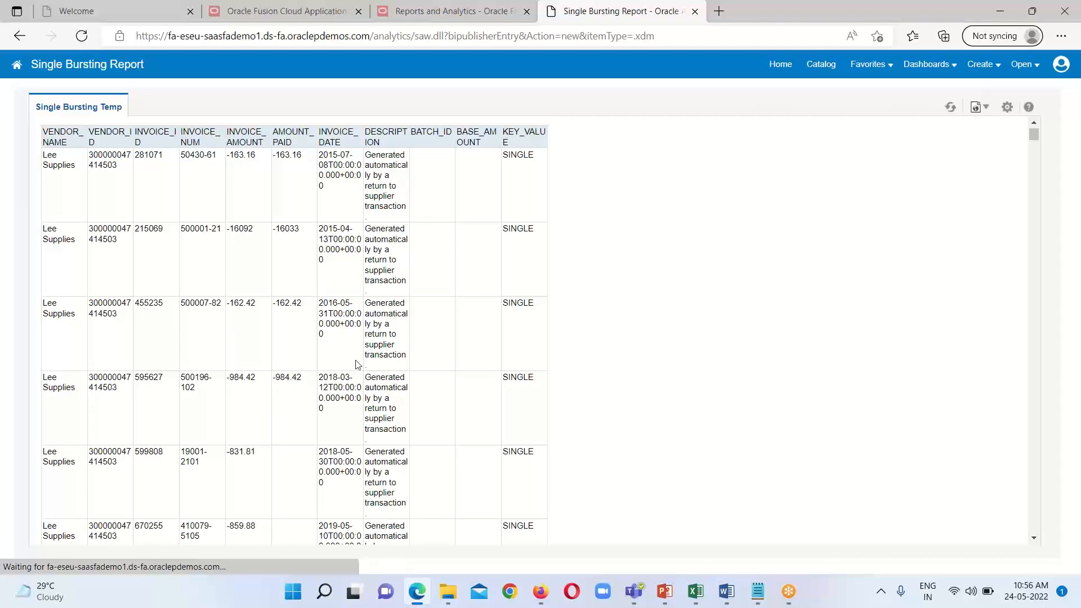
scroll(356, 363, down, 1)
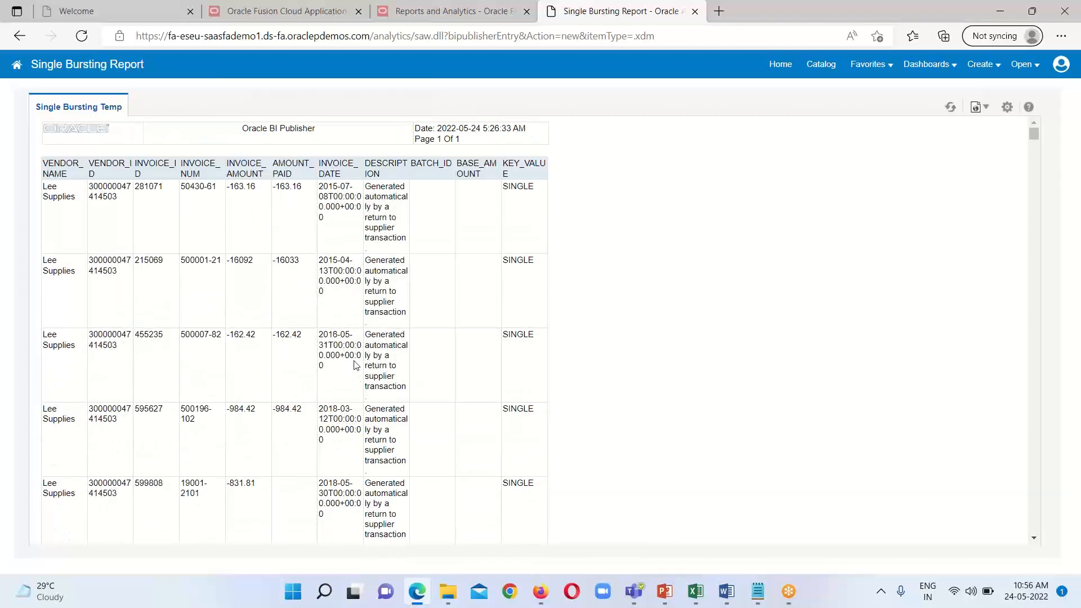
Step: Open Single Bursting DM for editing from the catalog and move the G_1 data set block up in the diagram
click(821, 65)
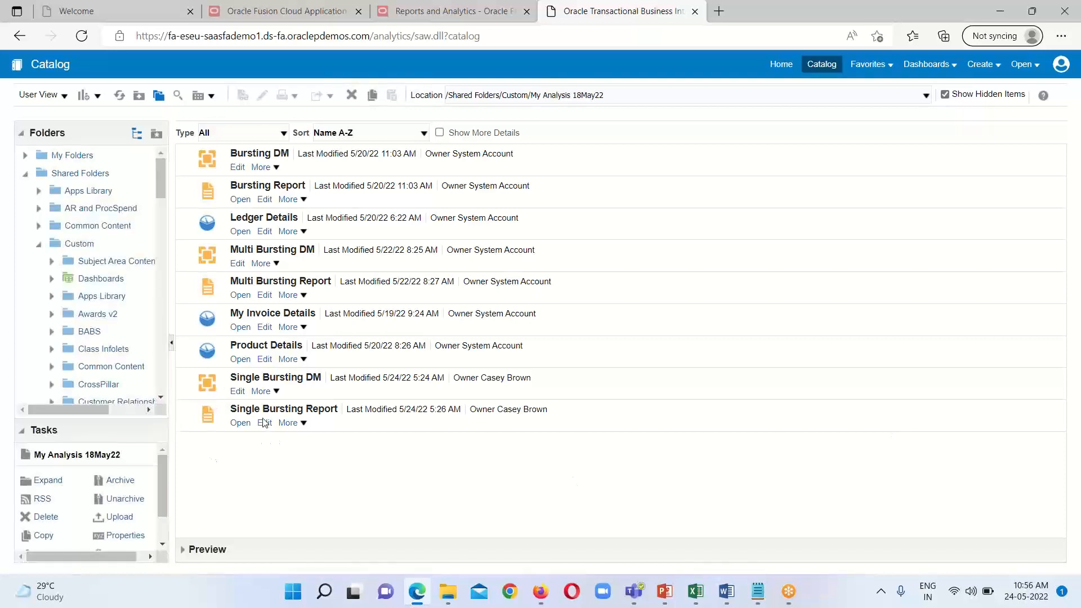
click(237, 392)
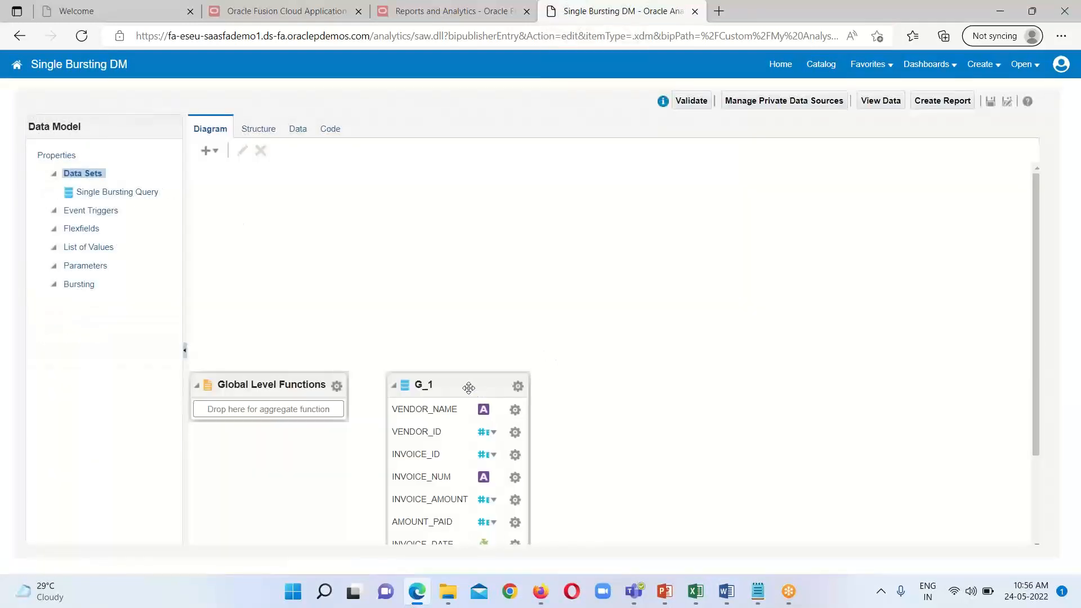
drag(469, 387, 500, 169)
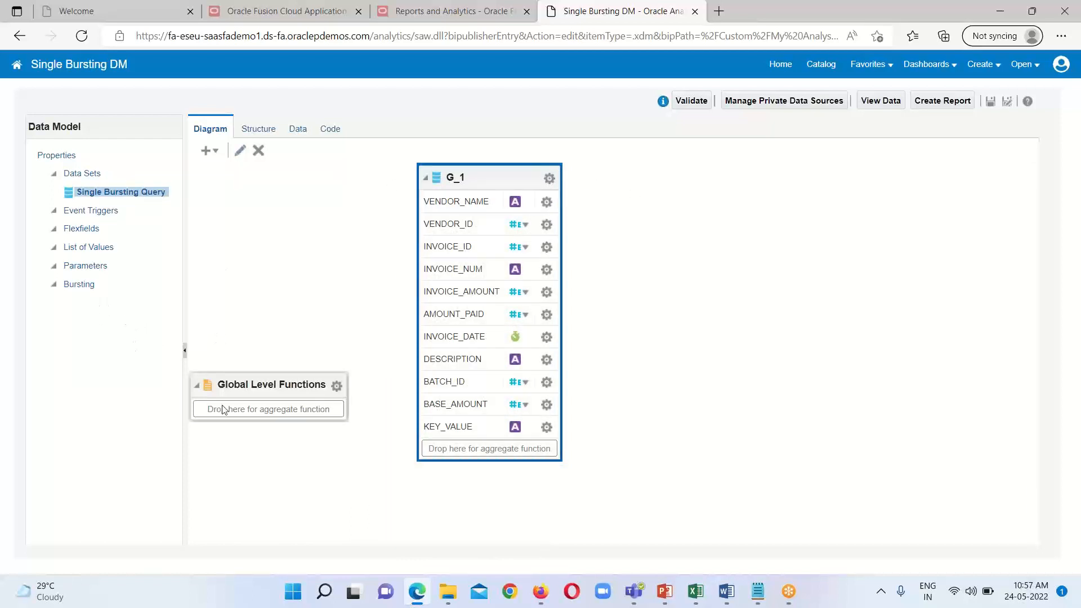
Step: Add a bursting definition named Bursting_Mail to the data model and set its data source to ApplicationDB_FSCM
click(76, 285)
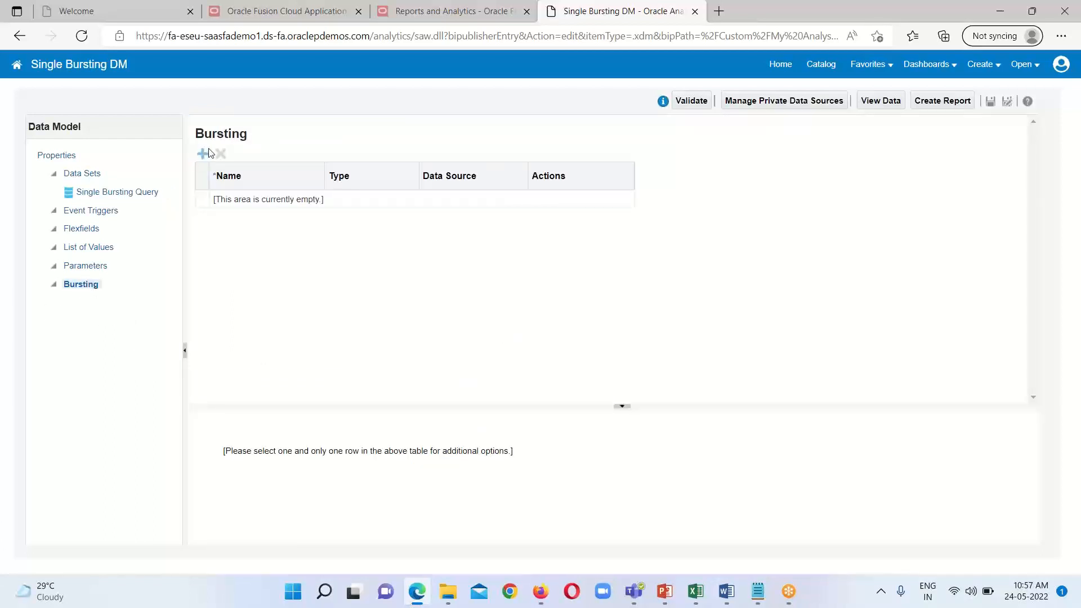
click(201, 153)
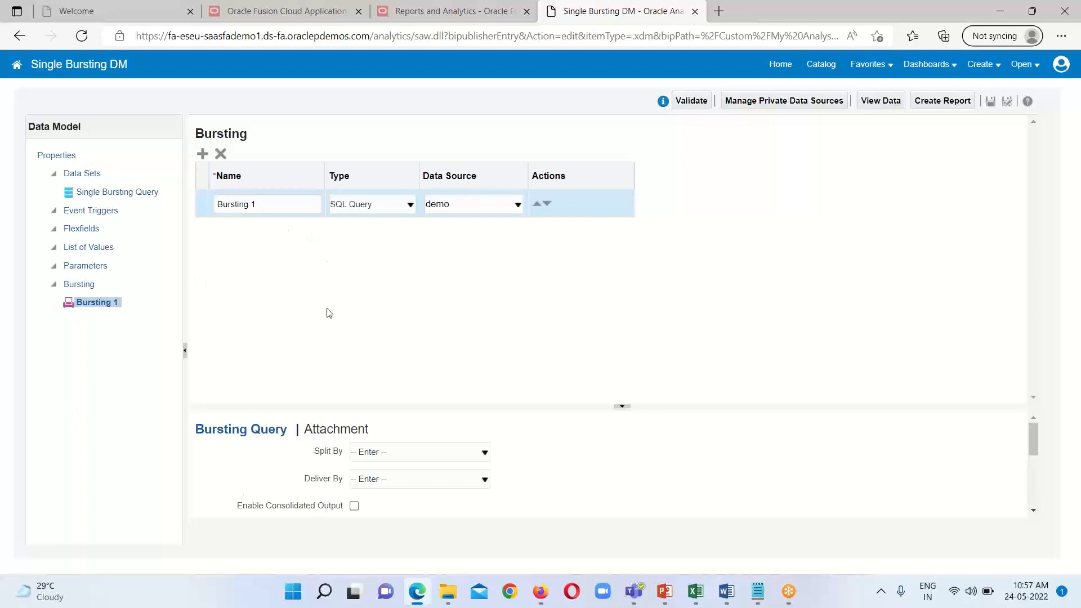
click(247, 204)
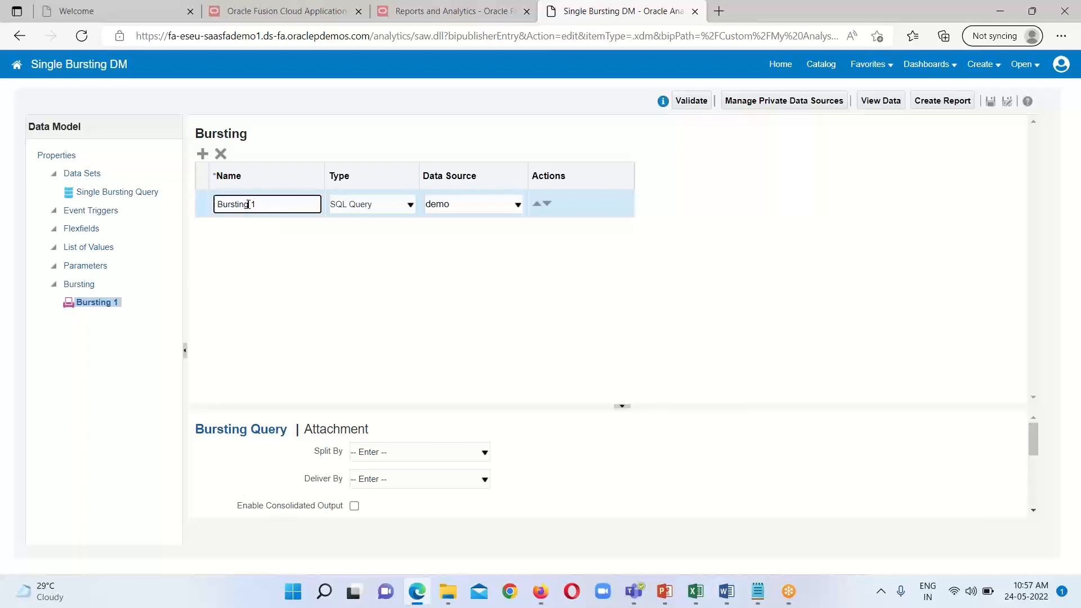
triple_click(244, 204)
click(262, 206)
key(BackSpace)
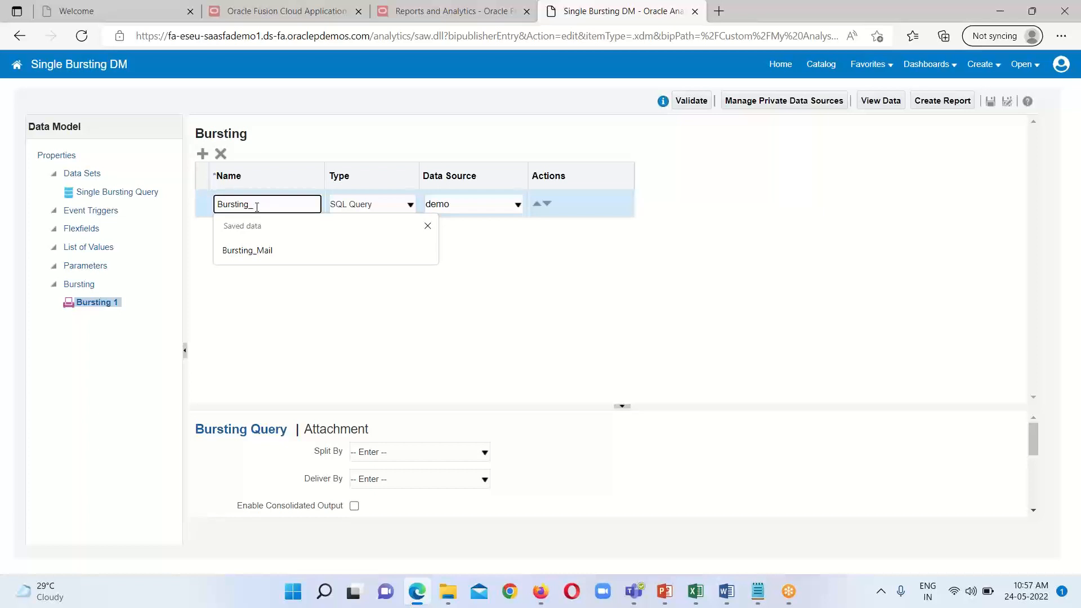
text(_)
click(256, 250)
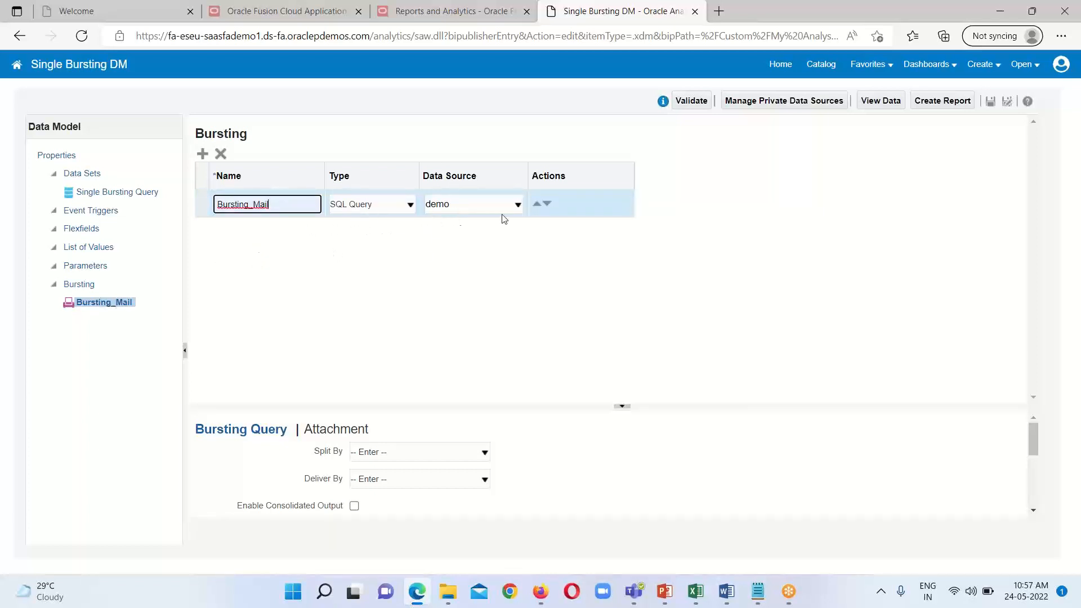
click(516, 205)
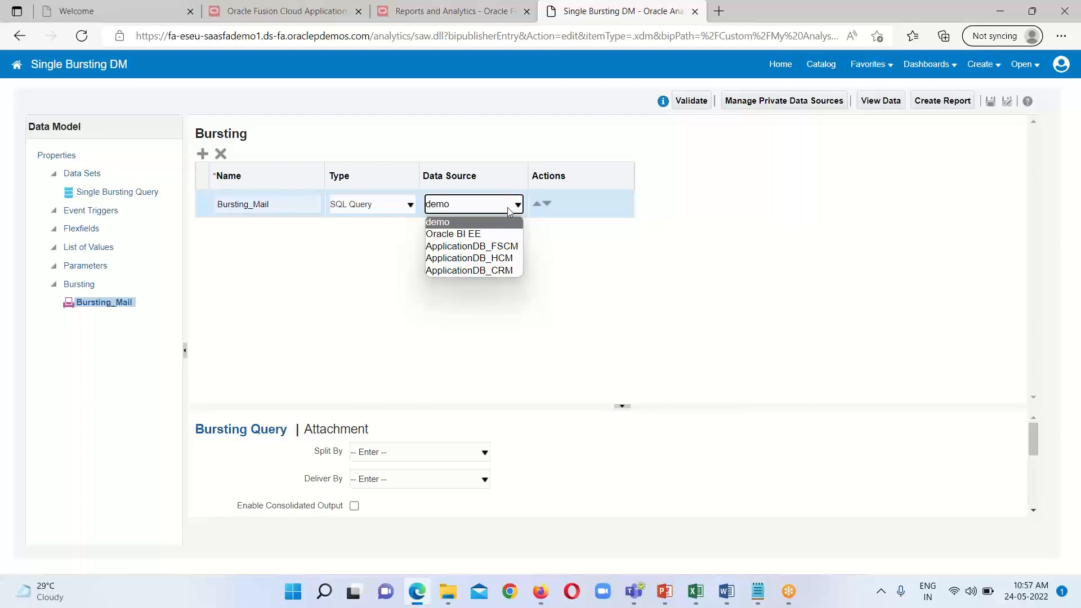
click(515, 247)
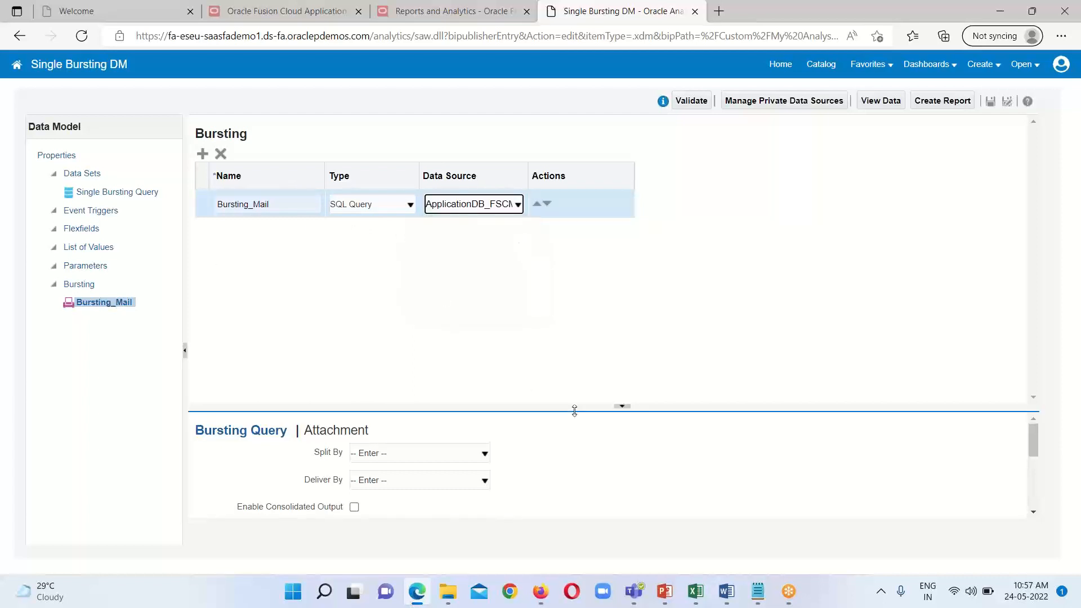
Step: Set both Split By and Deliver By of the Bursting_Mail definition to /DATA_DS/G_1/KEY_VALUE
drag(574, 408, 558, 245)
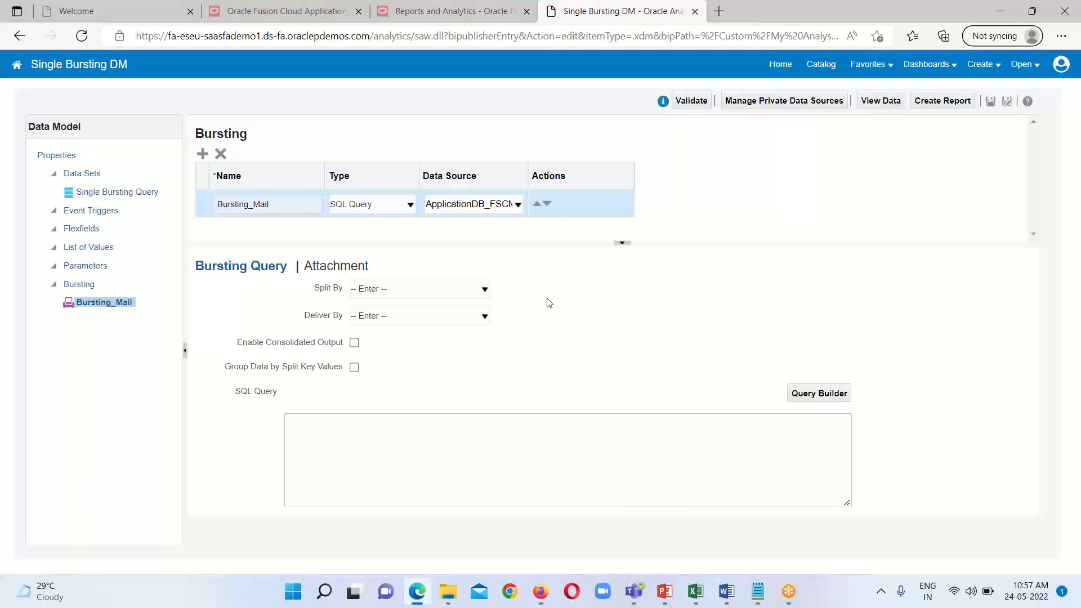
click(484, 291)
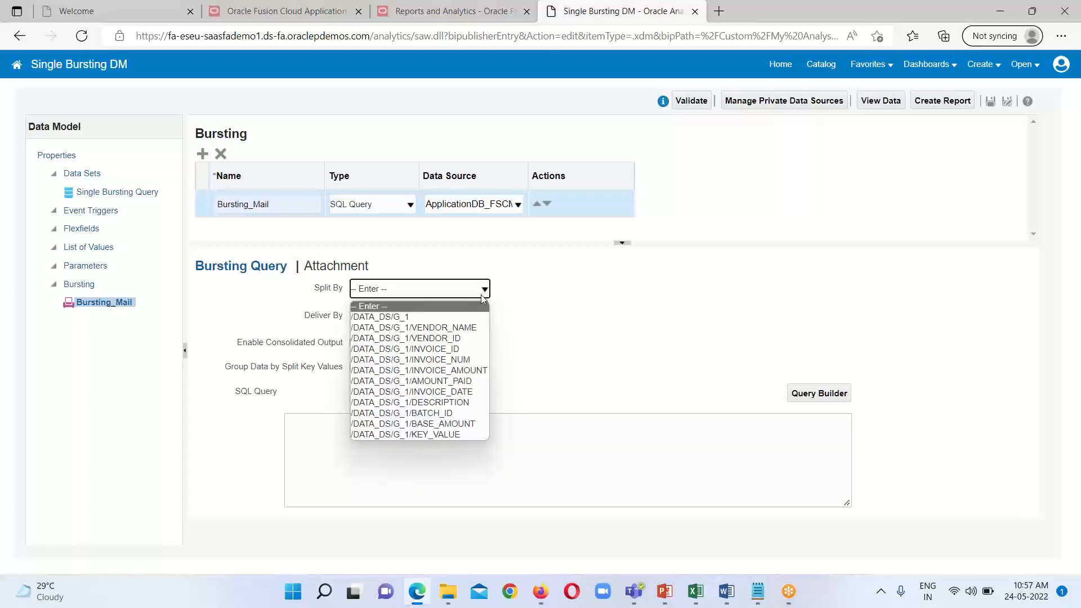
click(471, 435)
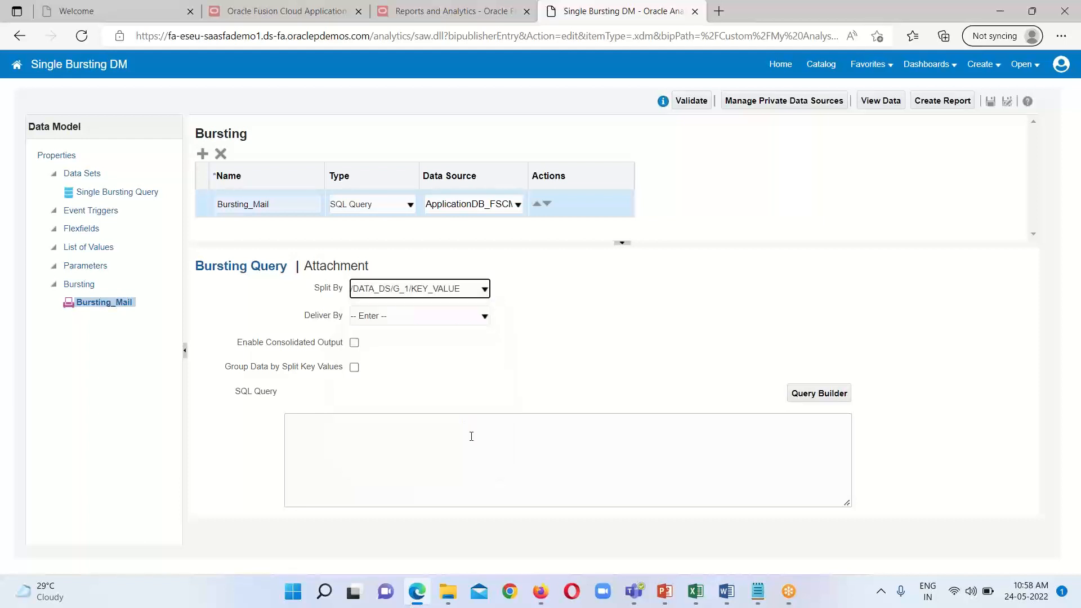
click(485, 318)
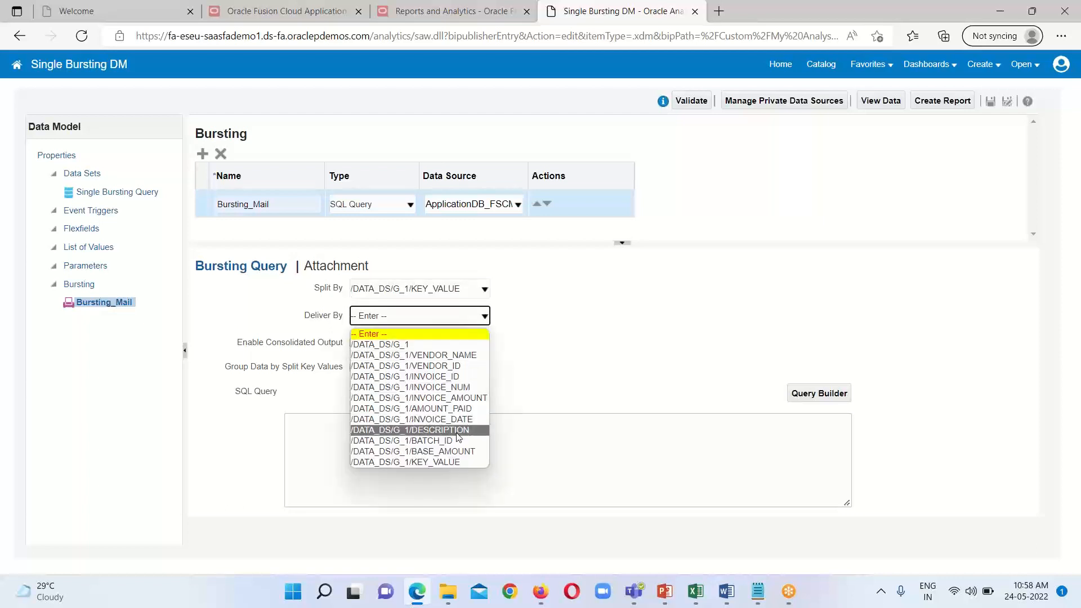
click(578, 347)
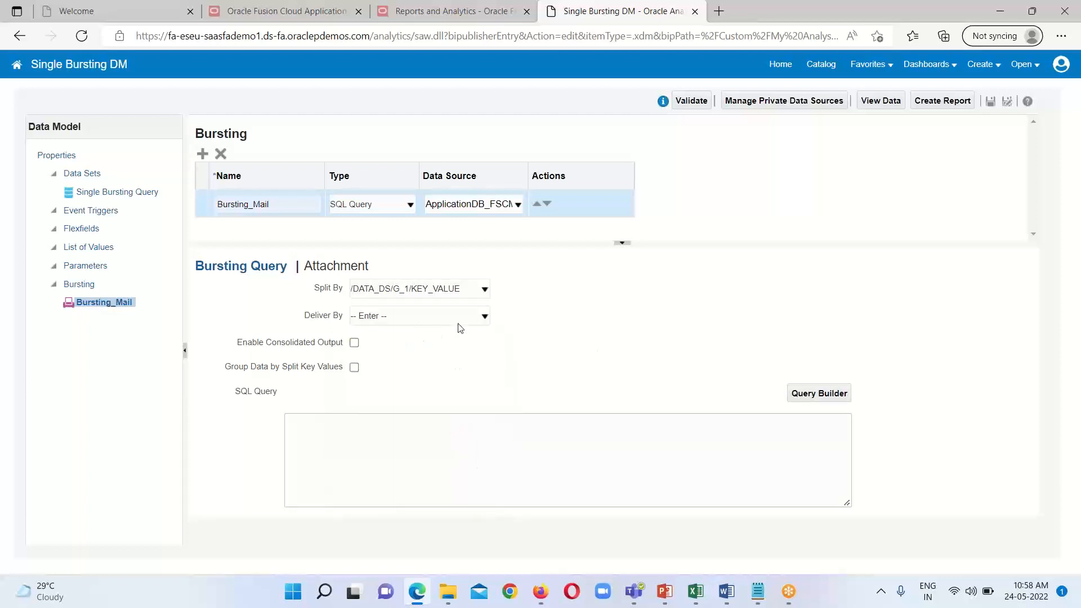
click(483, 319)
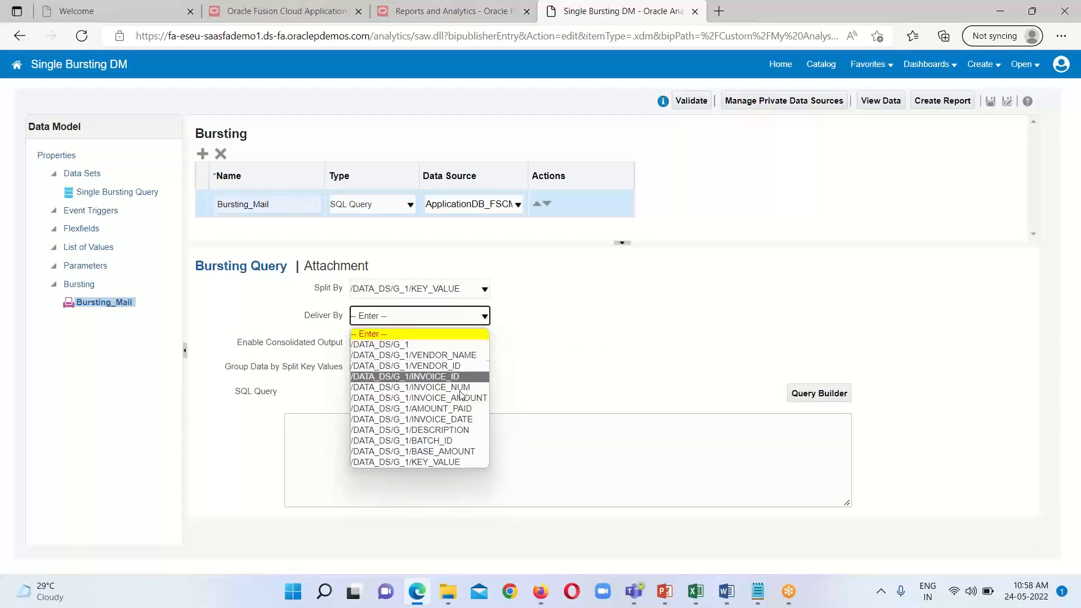
click(468, 461)
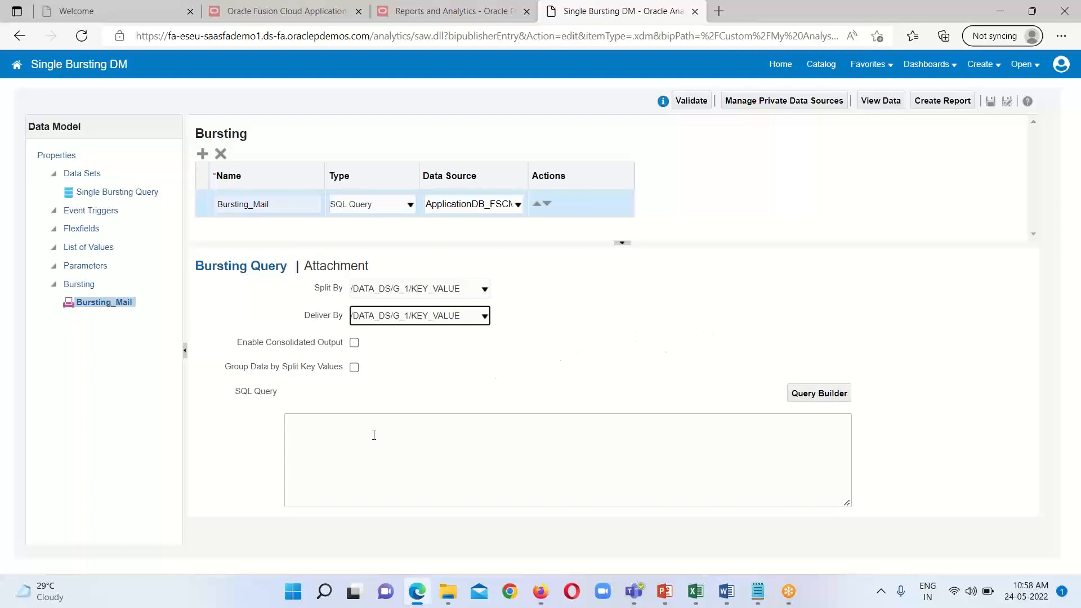
Step: Switch to the Bursting Query 1 file in Notepad and examine the mail bursting parameters, including Parameter1 to Parameter8
click(307, 442)
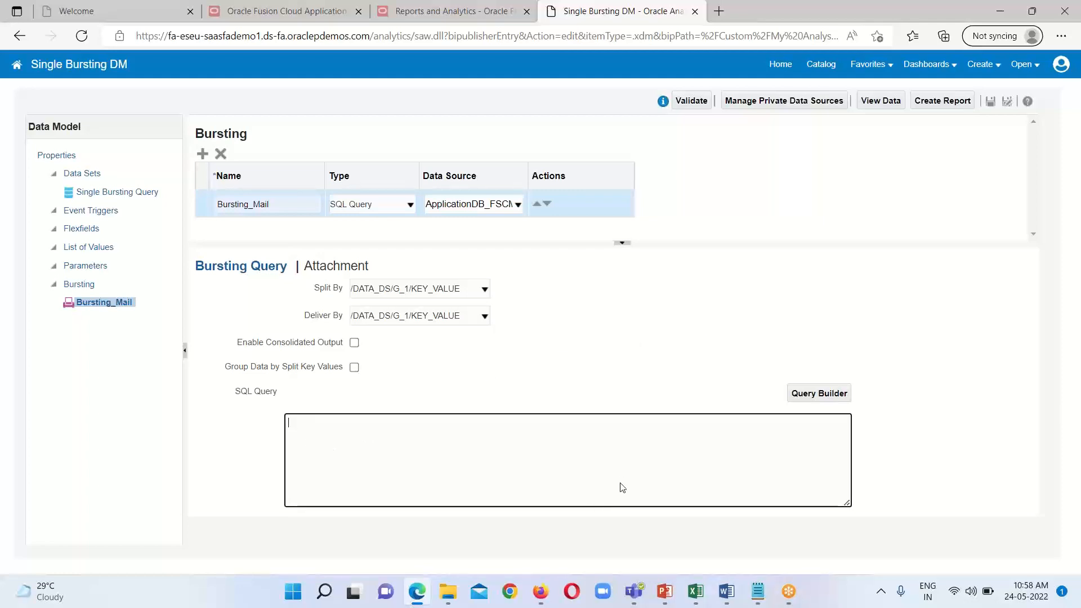
mouse_move(758, 594)
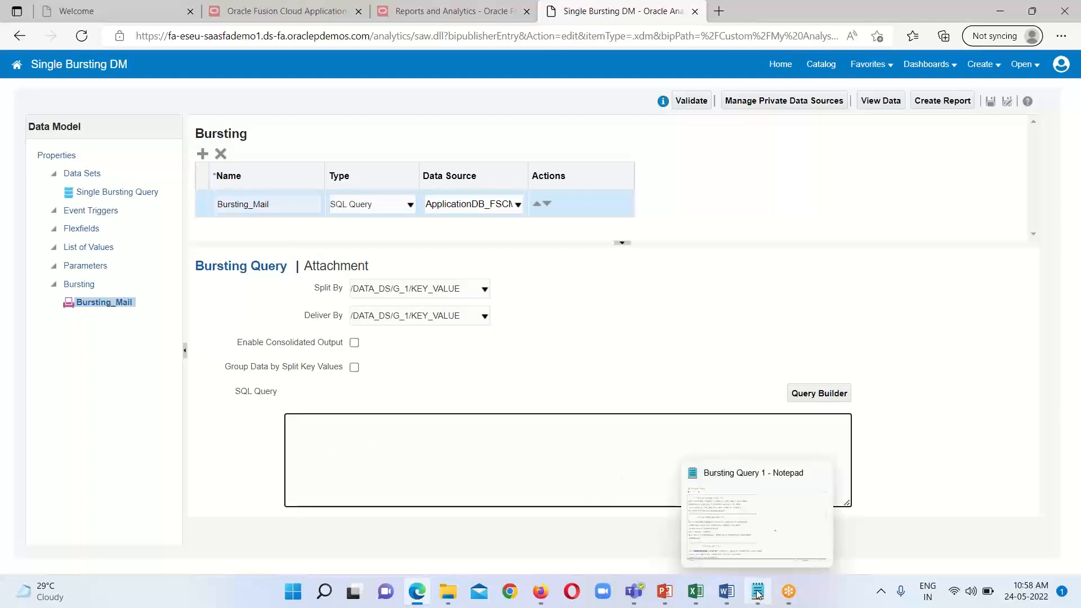
click(777, 526)
scroll(593, 346, down, 3)
scroll(698, 357, down, 6)
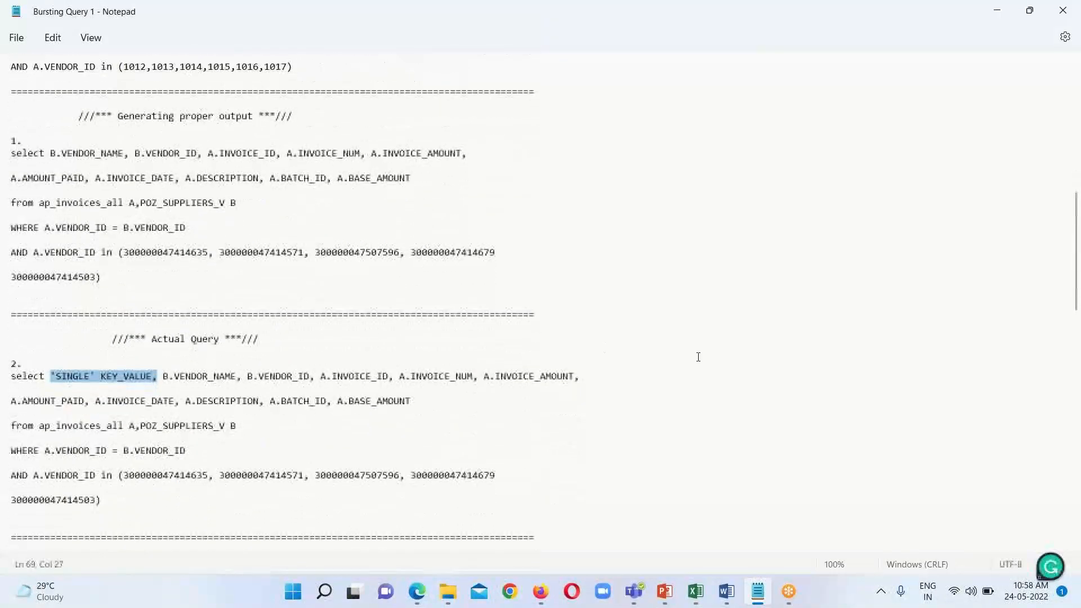
scroll(698, 357, down, 3)
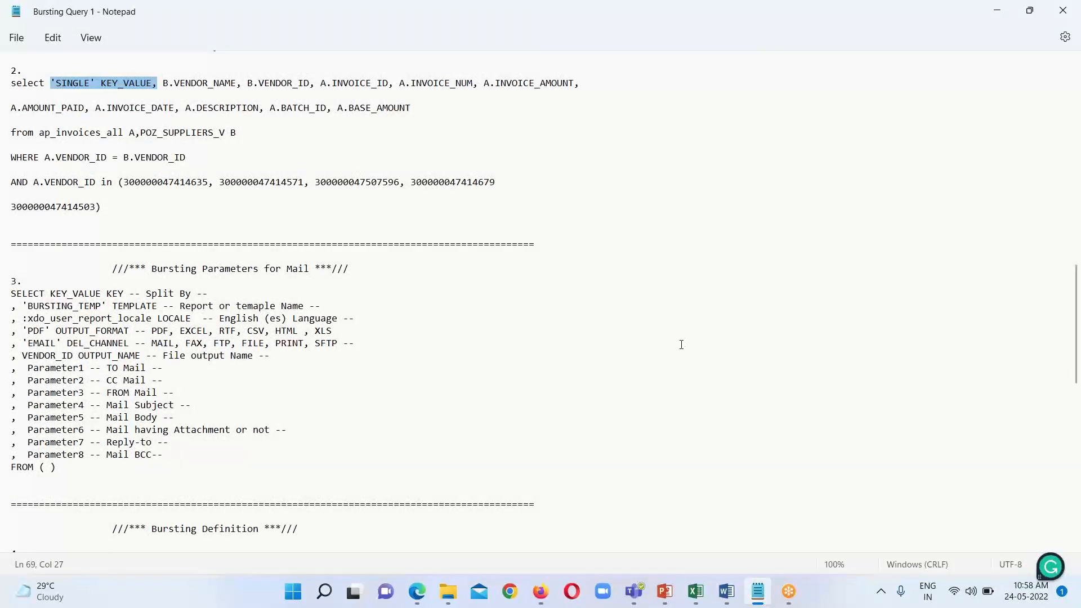
scroll(681, 345, down, 1)
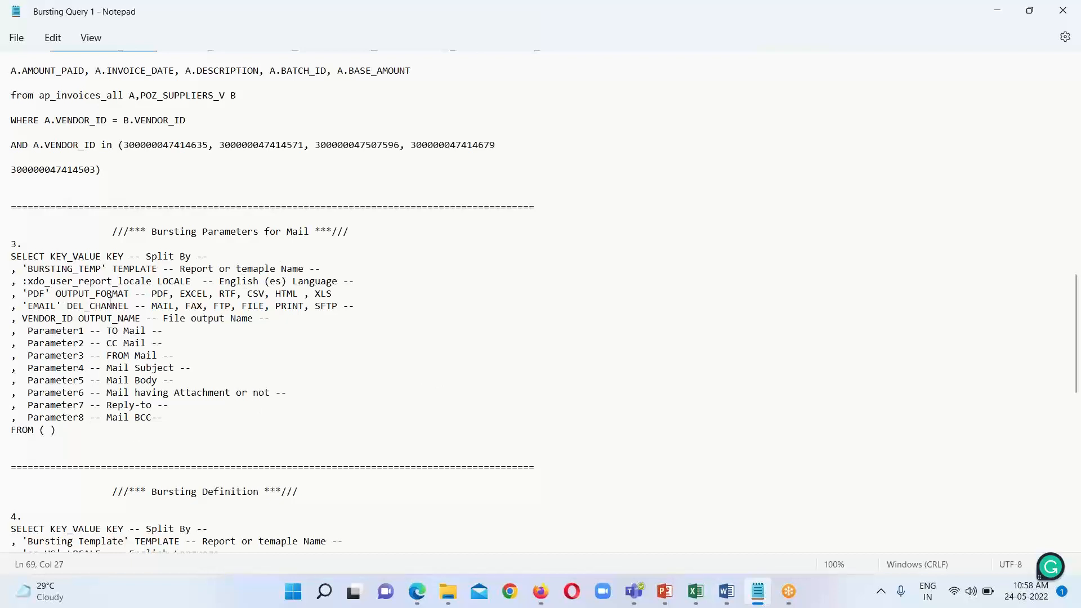
scroll(101, 317, down, 1)
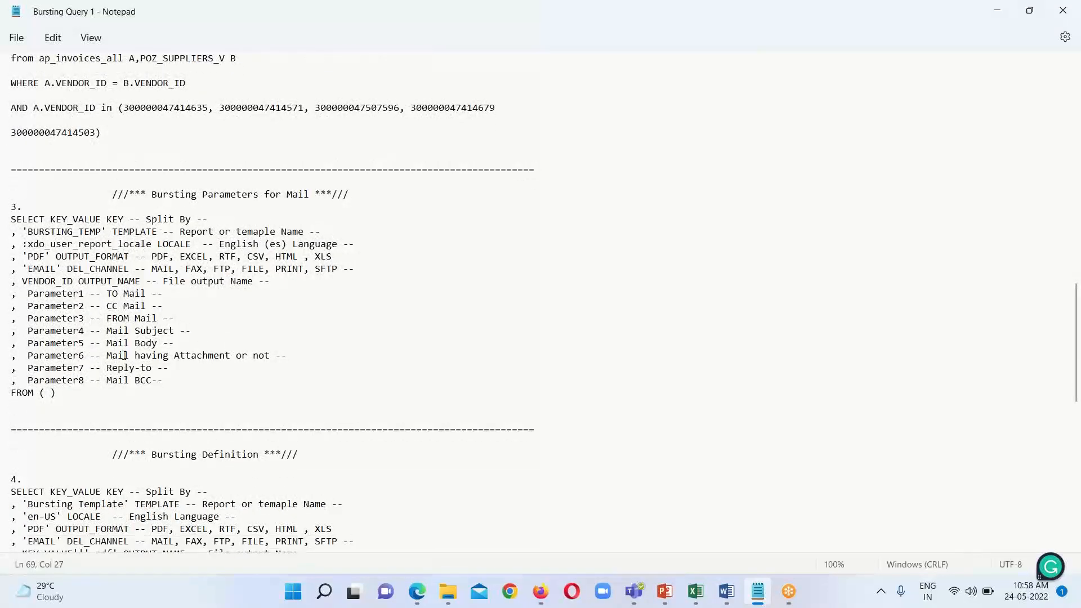
drag(29, 293, 167, 380)
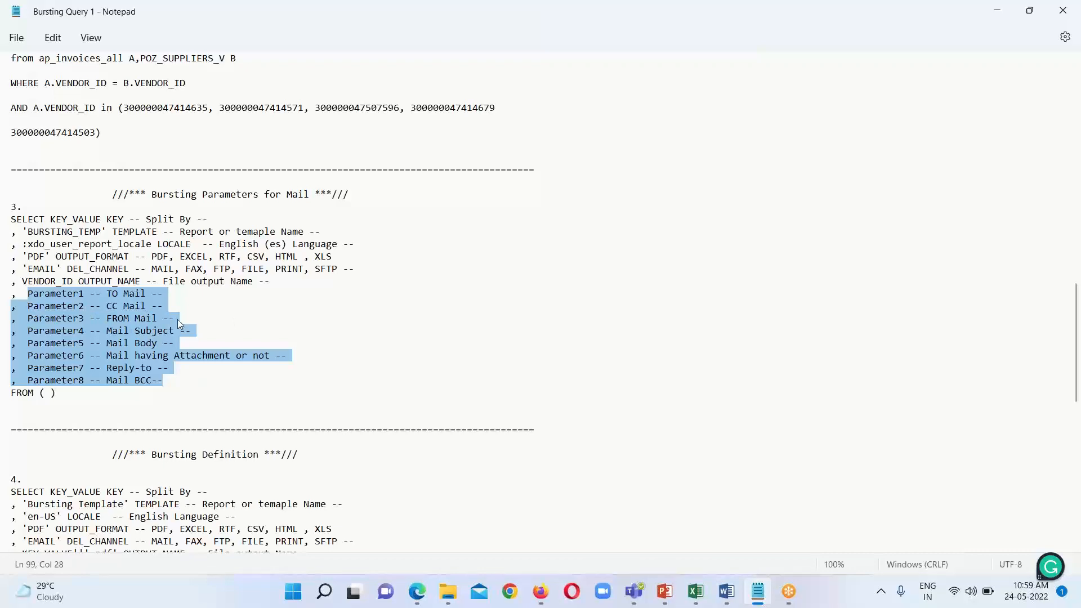
Step: Add the missing comma after the fourth vendor ID in the Bursting Definition query in Notepad
scroll(287, 276, down, 4)
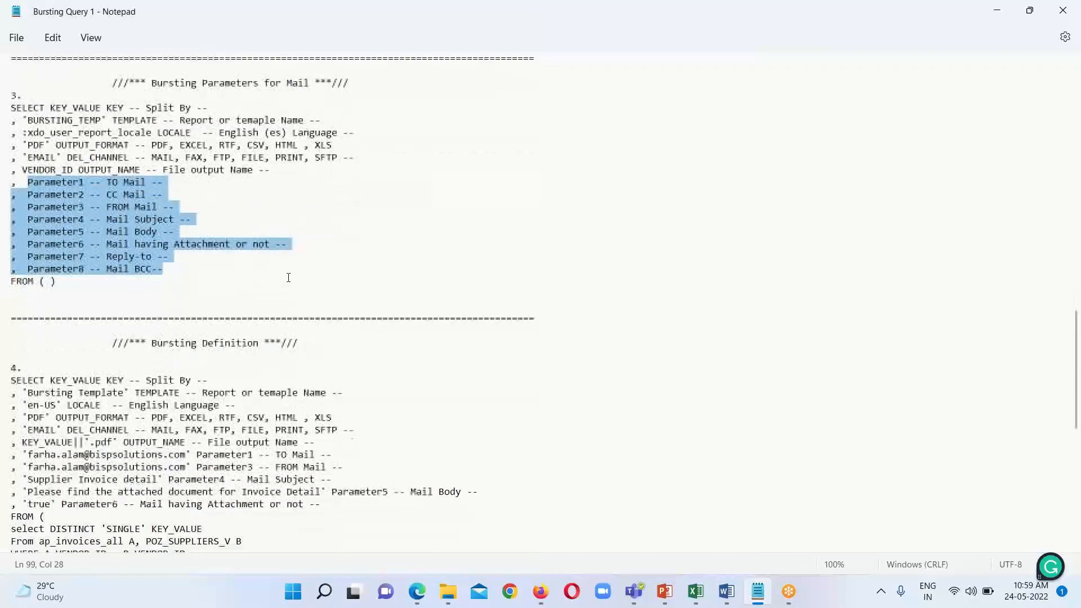
scroll(415, 311, down, 3)
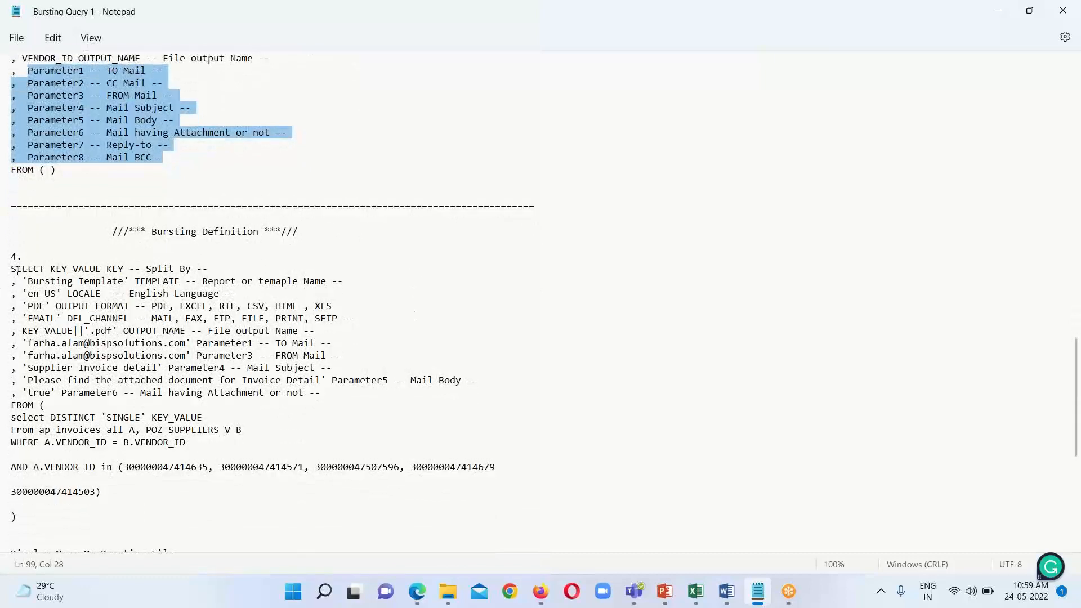
scroll(18, 273, down, 2)
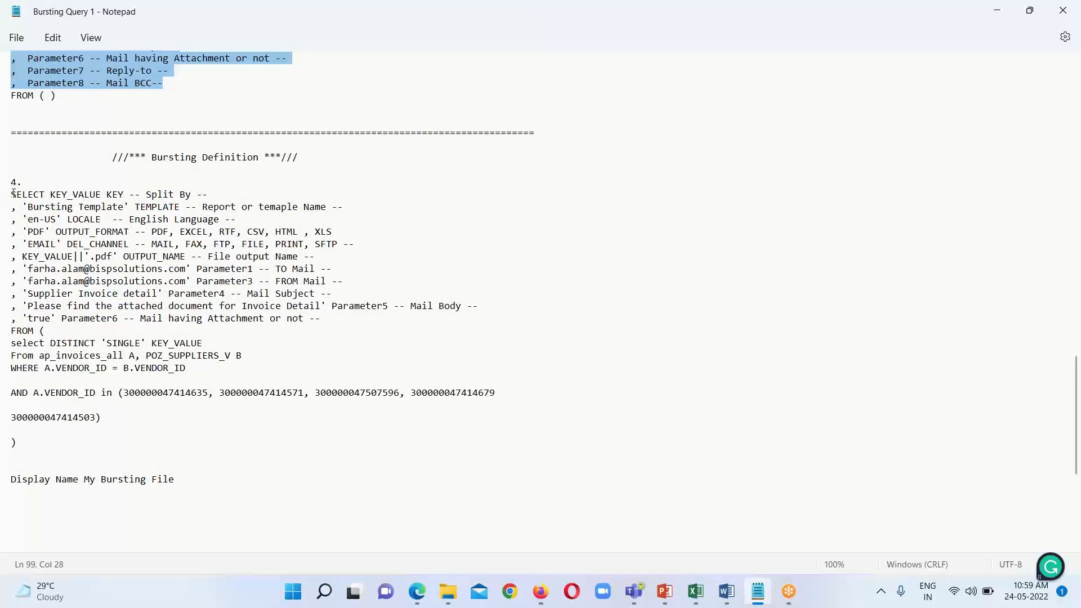
drag(12, 194, 112, 440)
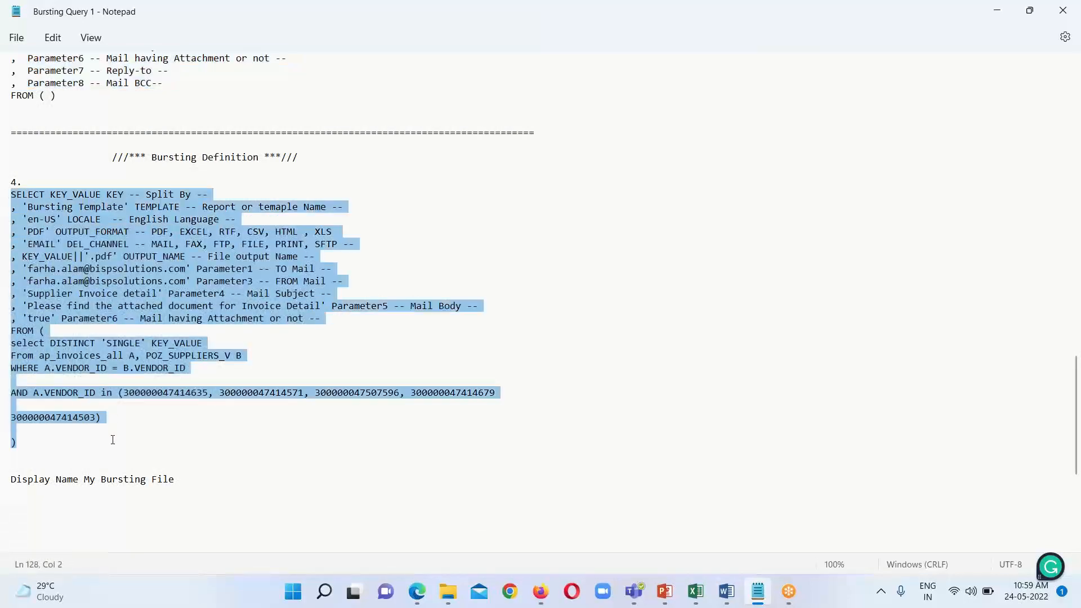
click(163, 454)
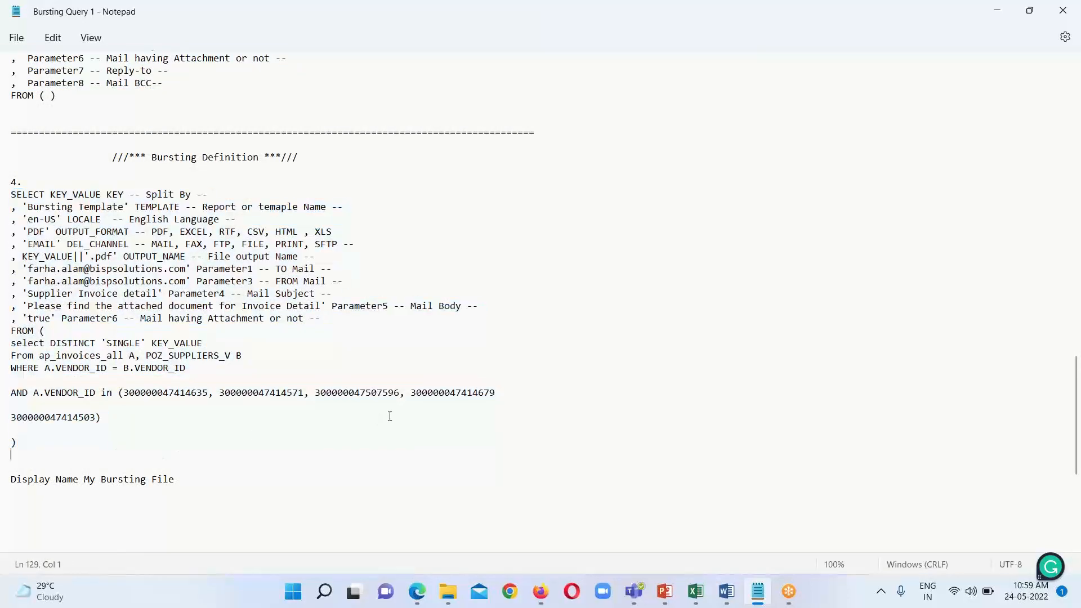
text(,)
Step: Copy the complete Bursting Definition query from Notepad and paste it into the SQL Query of Bursting_Mail in the browser
click(8, 199)
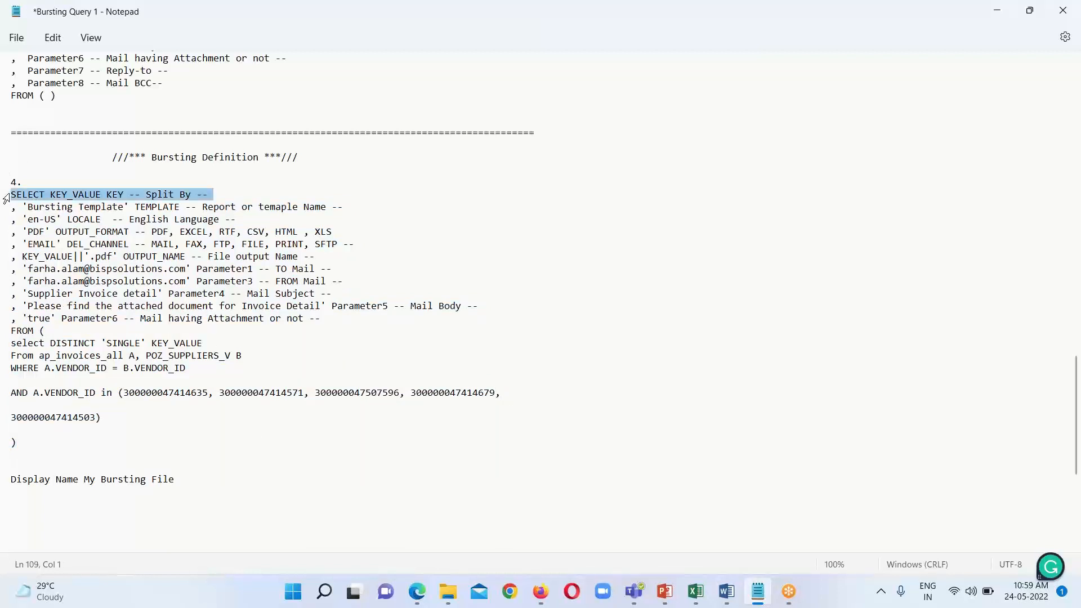
click(20, 207)
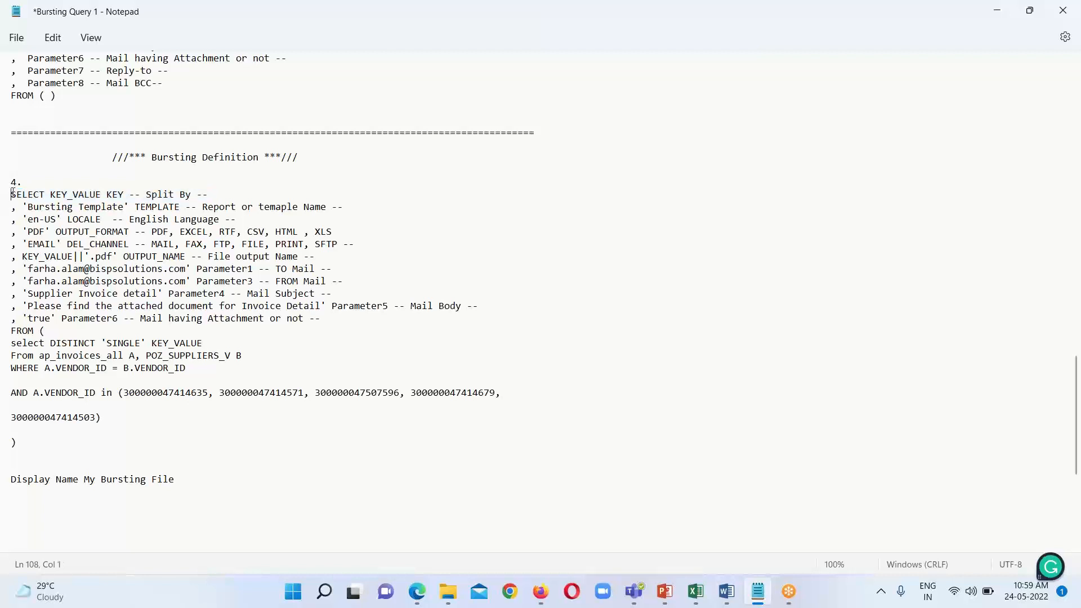
drag(11, 194, 75, 440)
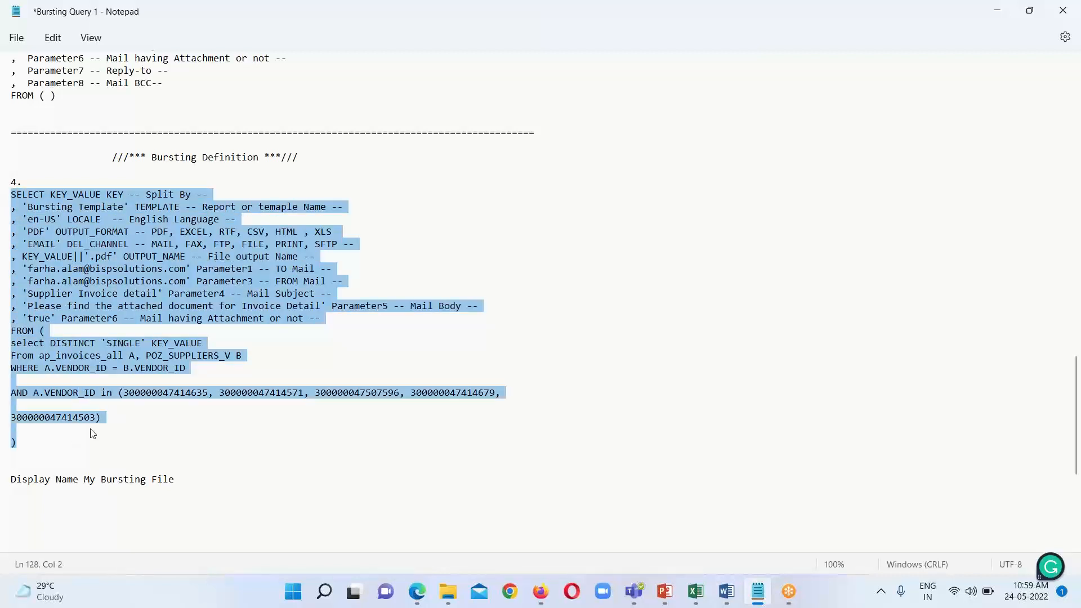
right_click(193, 241)
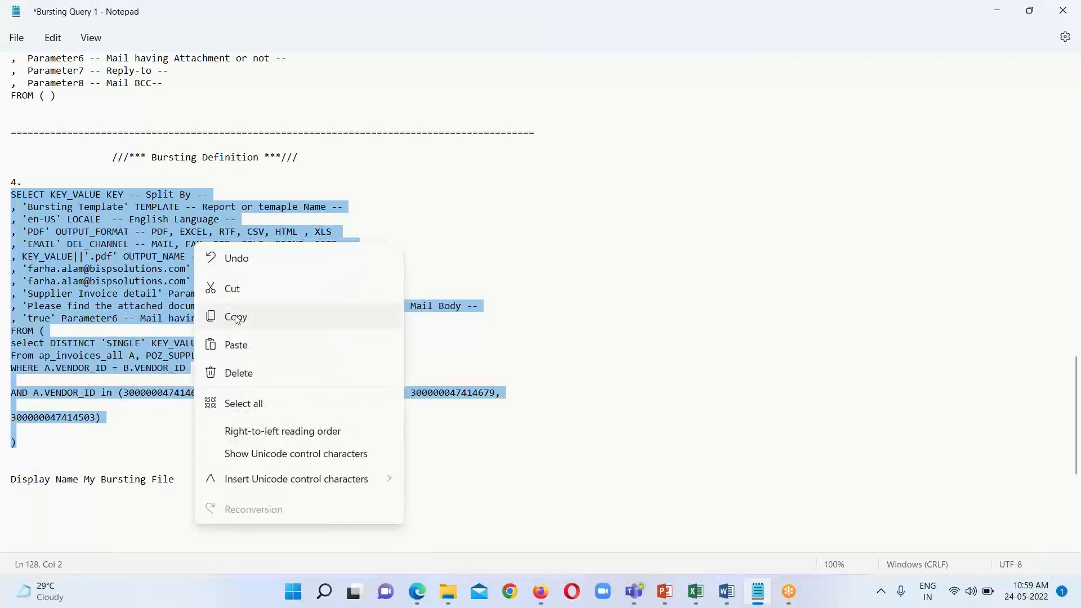
click(235, 329)
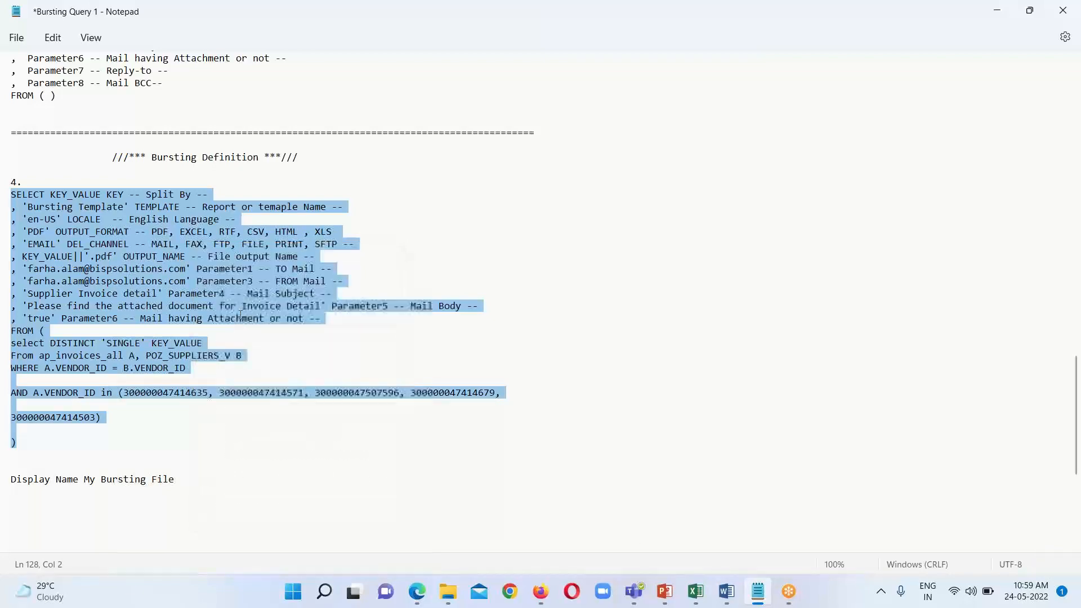
click(417, 592)
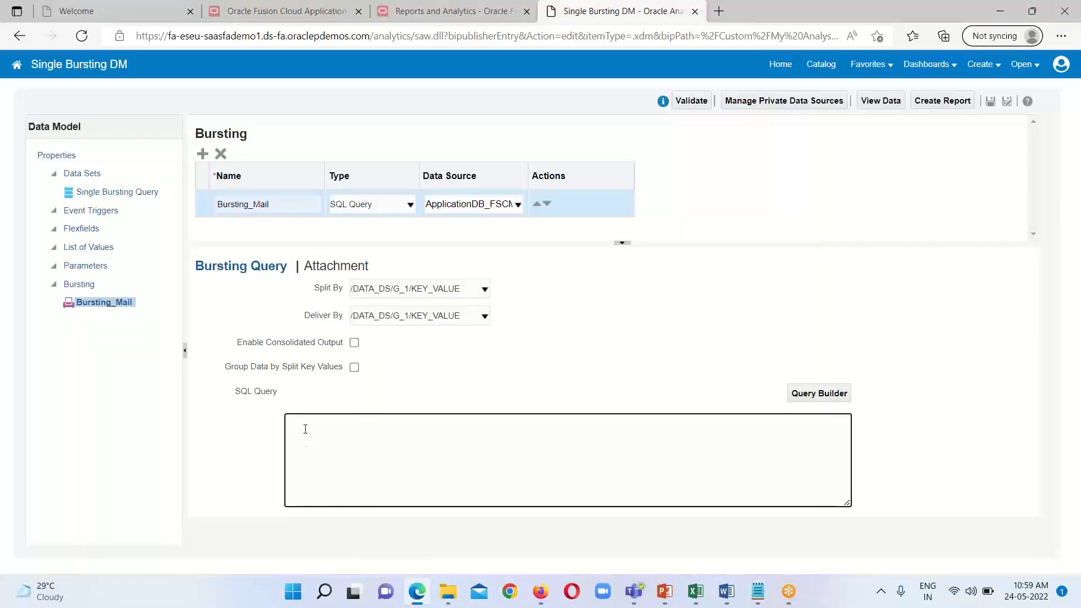
right_click(306, 434)
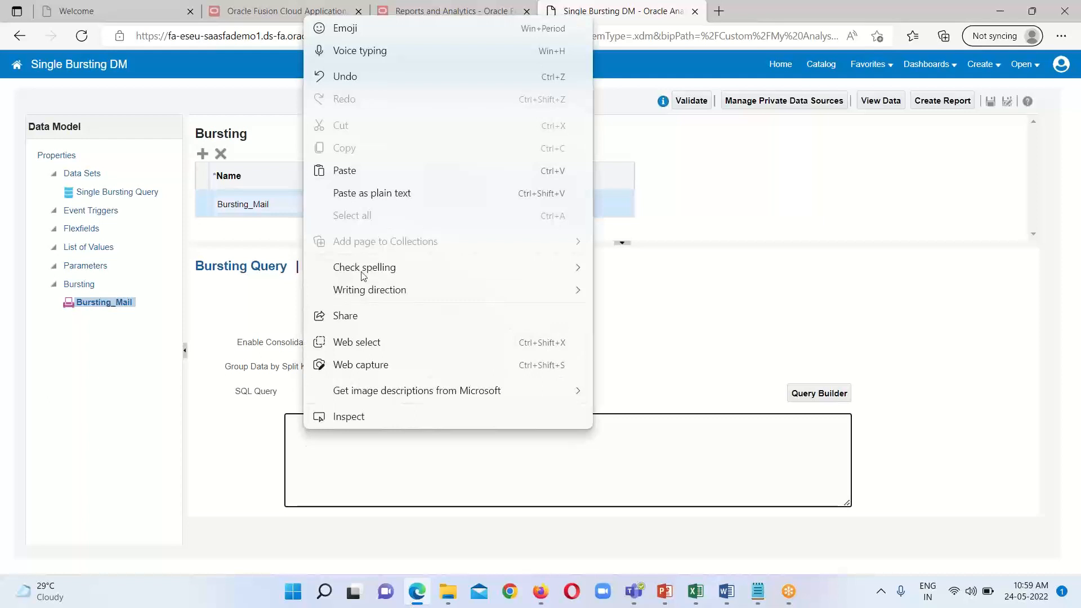
click(345, 169)
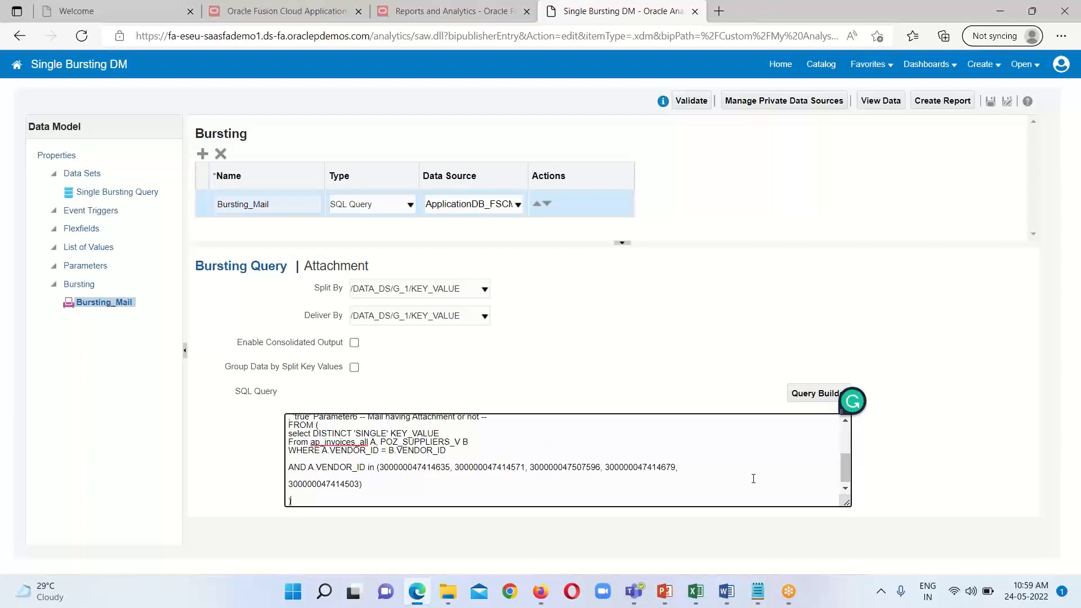
scroll(666, 478, up, 2)
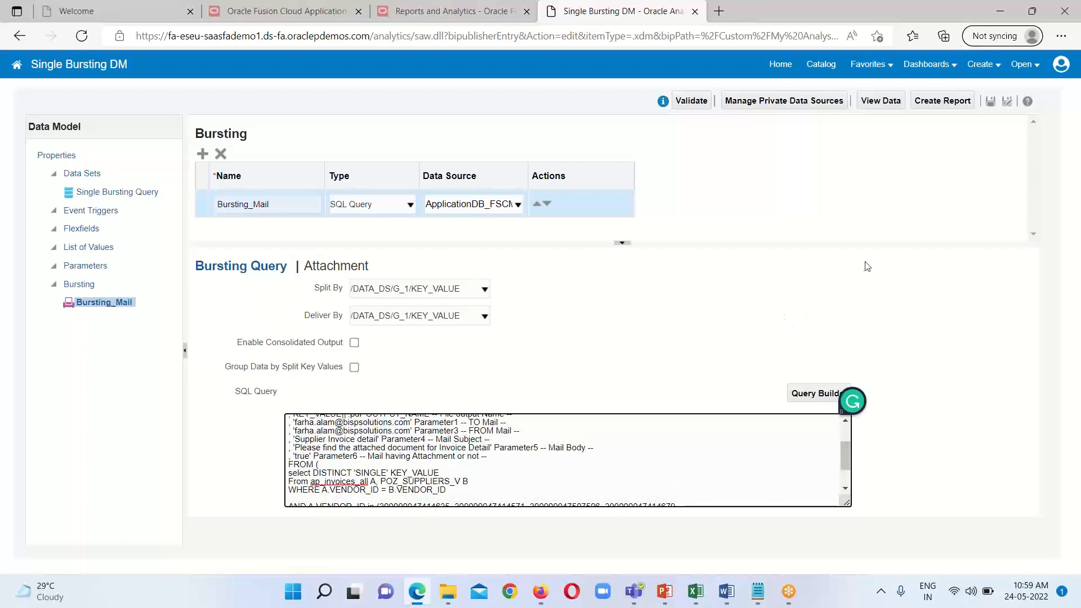
Step: View 5 rows of the data model's data in Table View and save Single Bursting DM
click(883, 101)
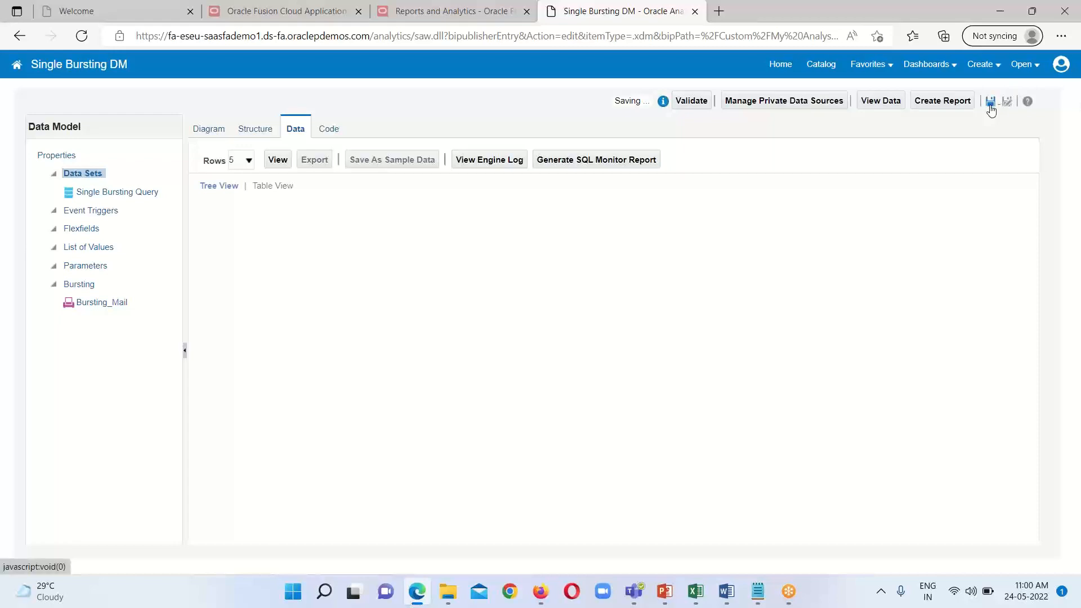
click(278, 161)
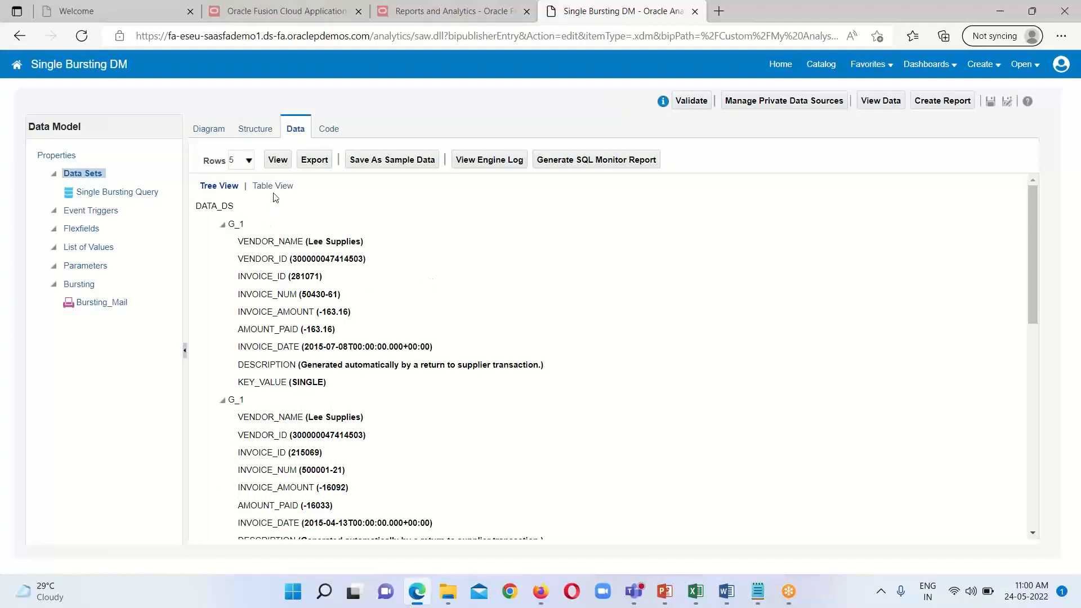
click(273, 188)
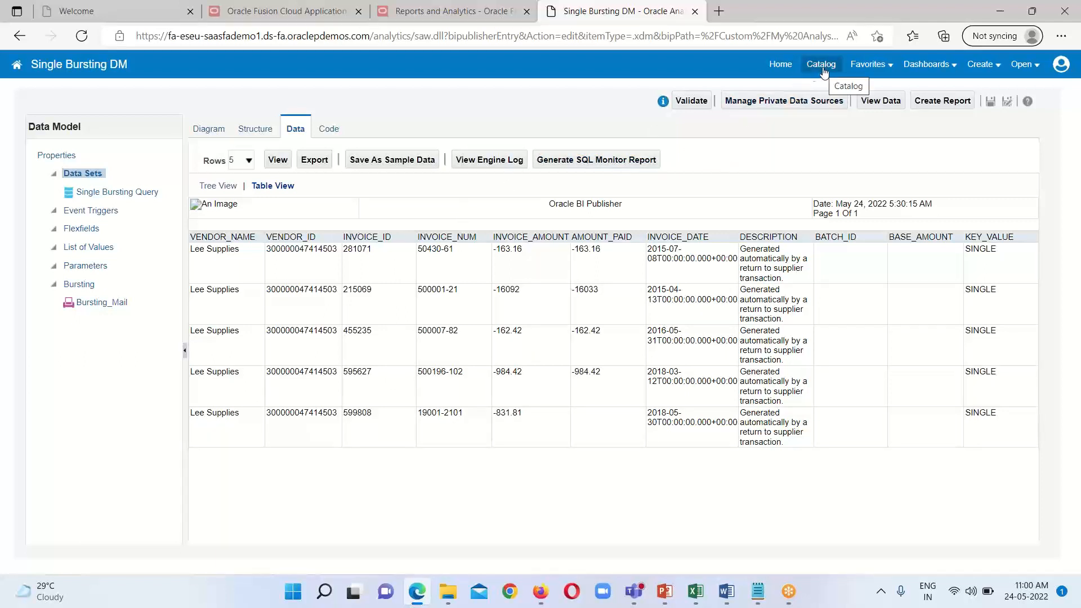
click(990, 103)
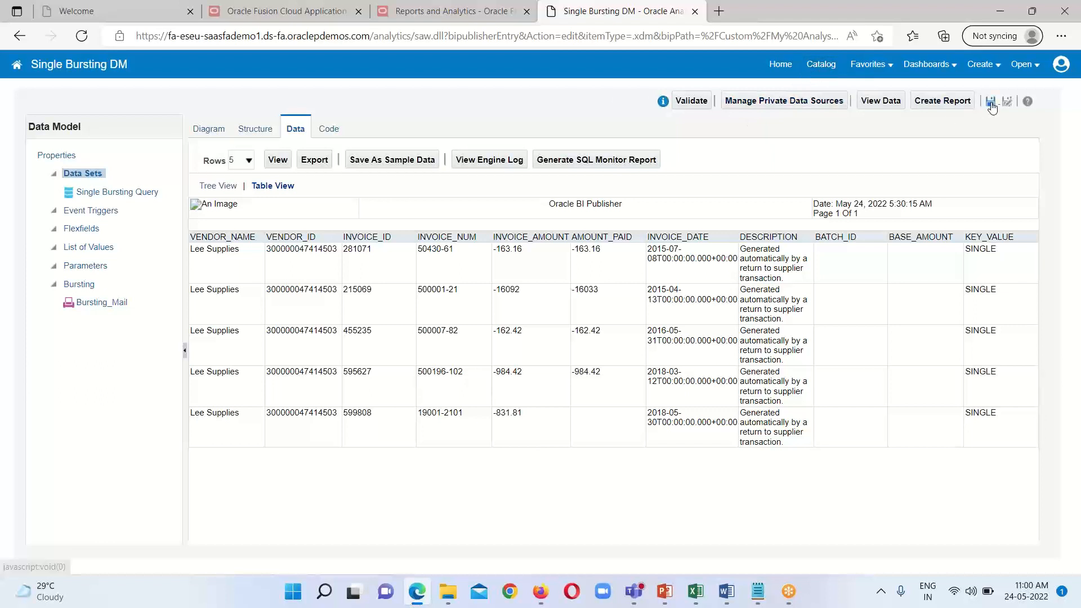
Step: Open a new schedule job for Single Bursting Report from the My Analysis 18May22 folder in the catalog
click(822, 65)
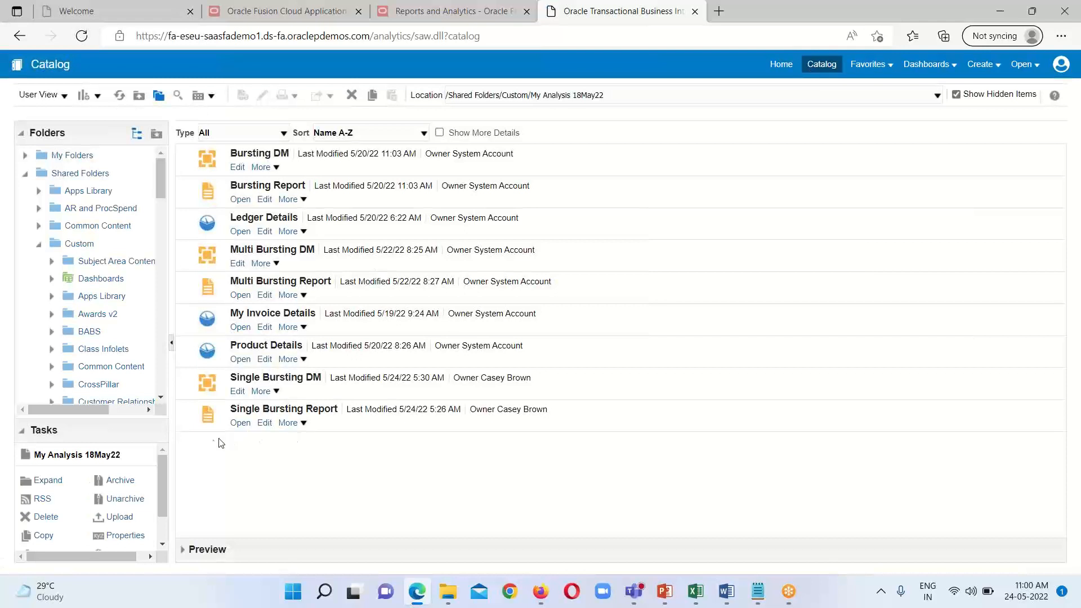
click(299, 425)
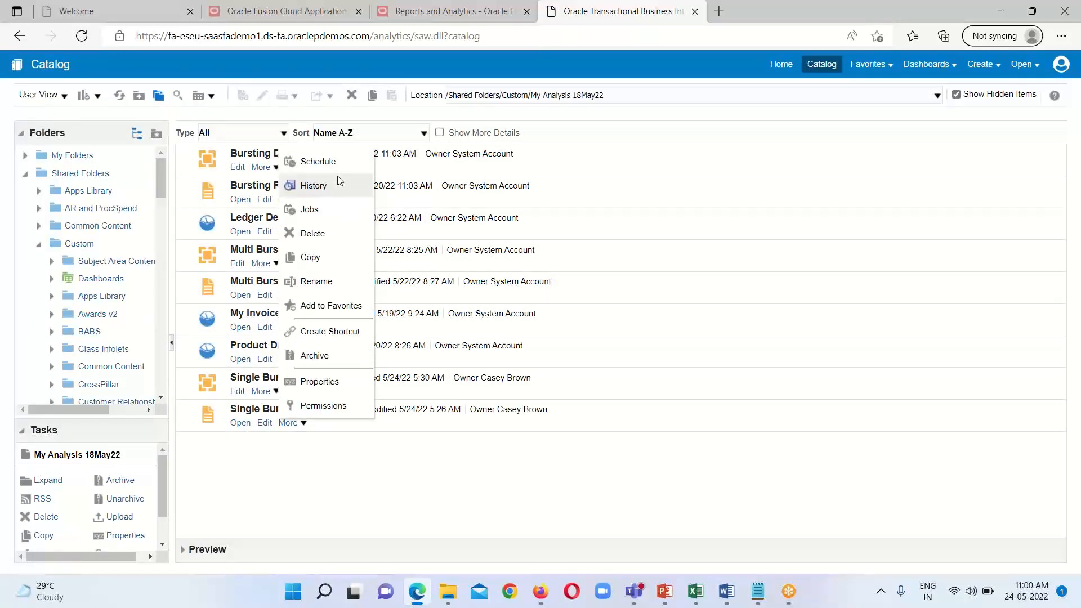
click(318, 161)
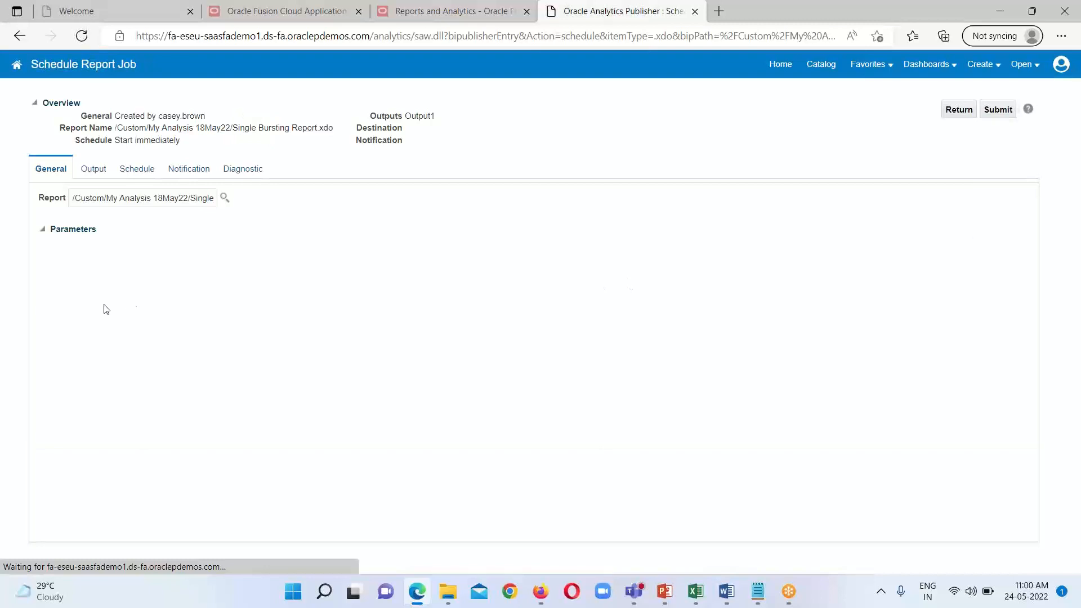
Step: Name the Single Bursting Report job's output Bursting_Mail and set its format to PDF
click(96, 175)
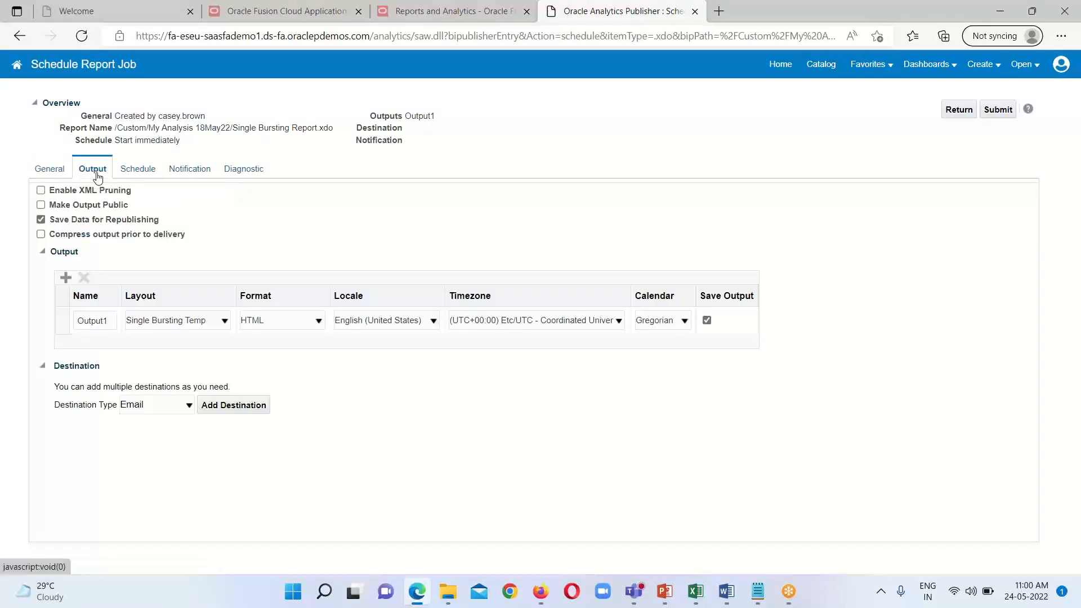
click(50, 174)
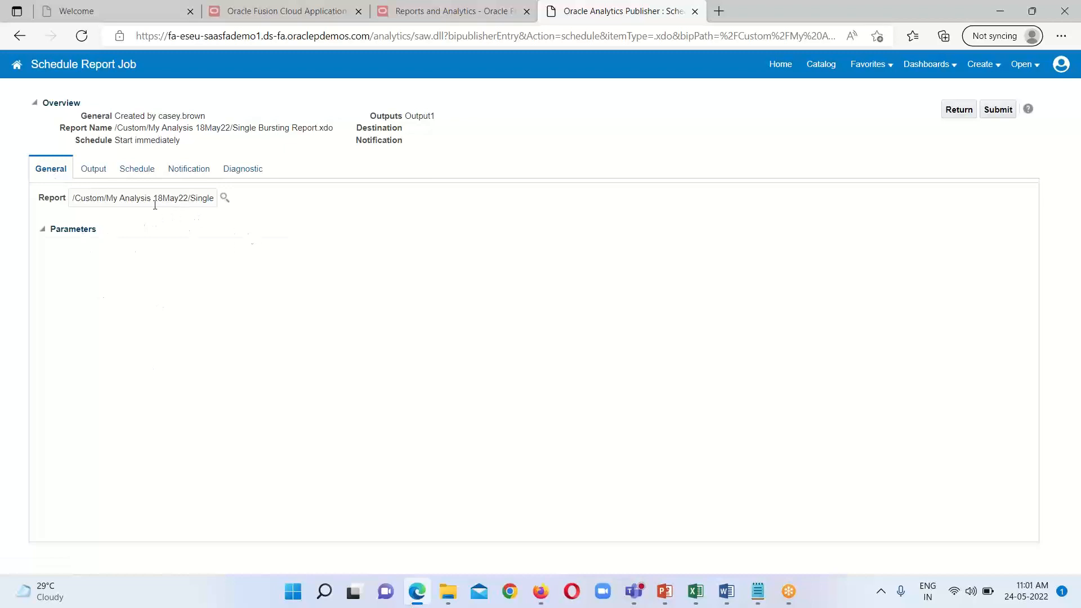
click(106, 172)
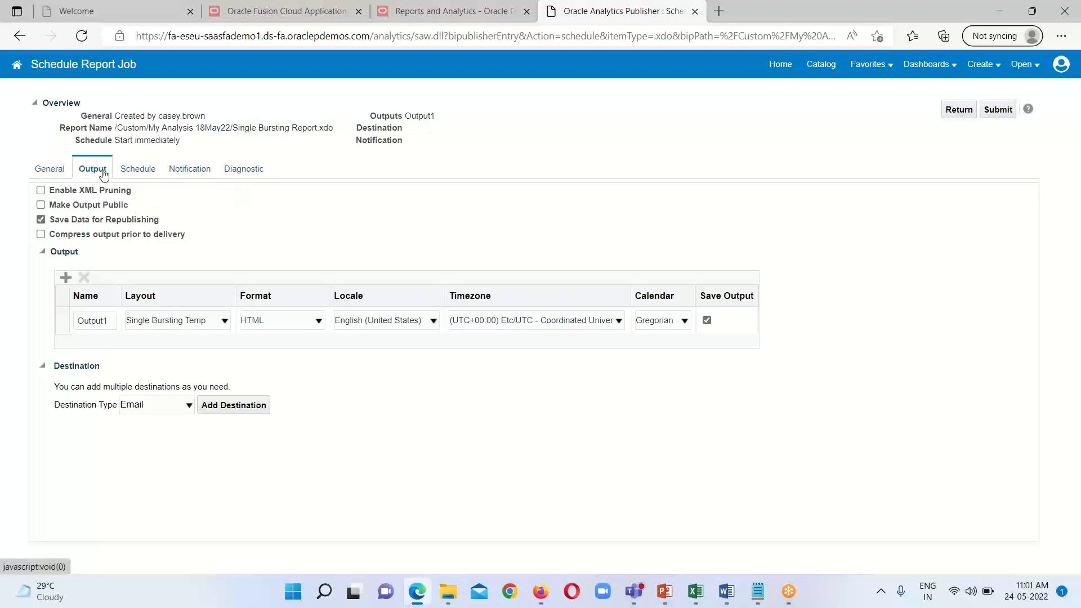
click(106, 320)
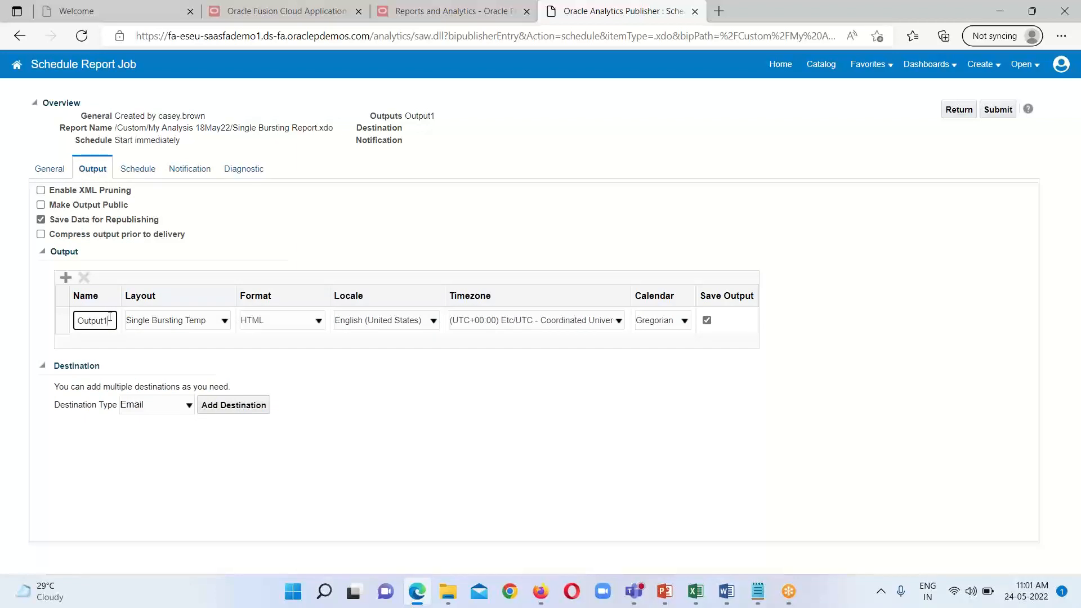
double_click(110, 317)
text(Bursting)
click(113, 367)
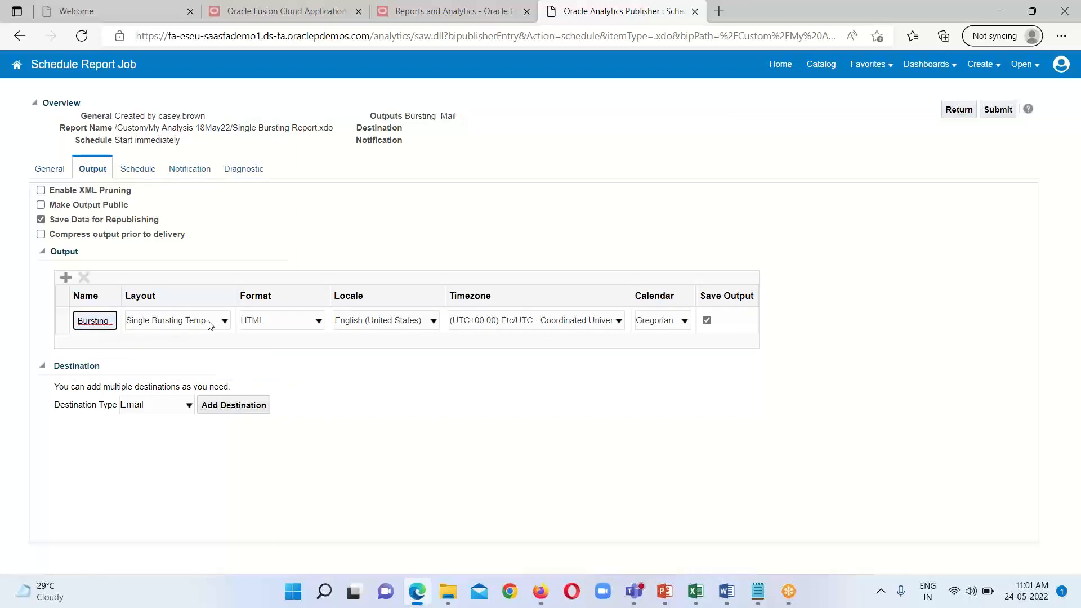
click(322, 325)
click(268, 348)
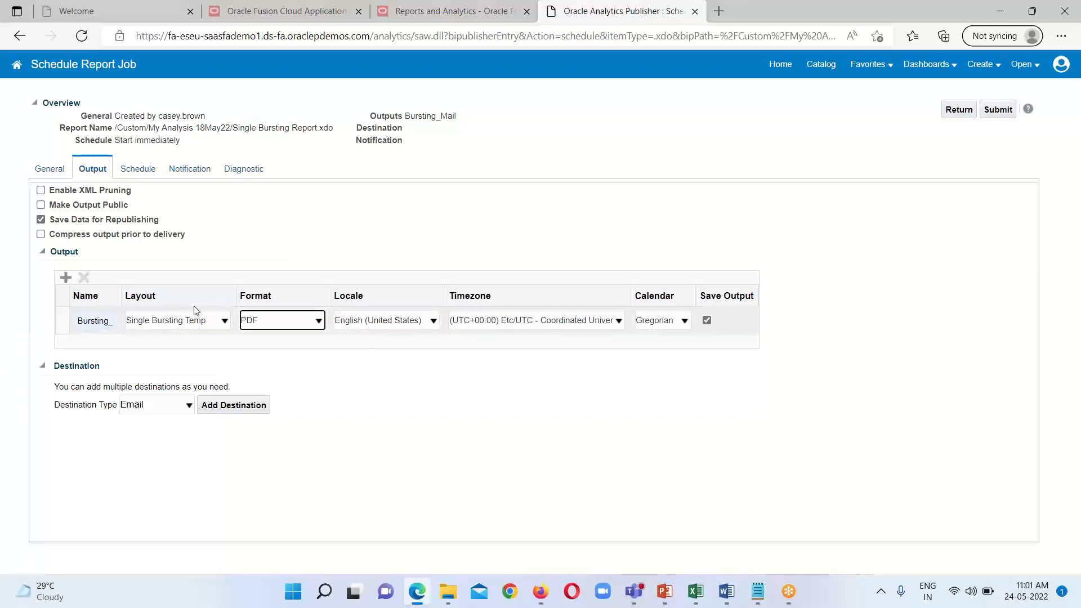
click(313, 321)
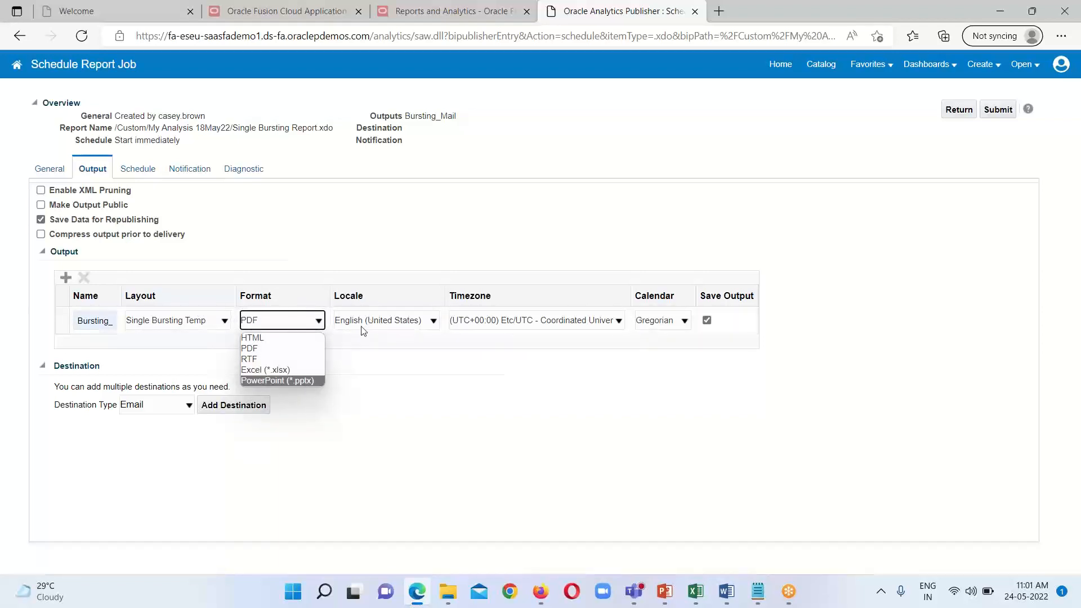
Step: Set the Bursting_Mail output's timezone to (UTC+05:30) Kolkata - India Time (IT)
click(618, 321)
scroll(618, 417, down, 10)
scroll(615, 420, down, 10)
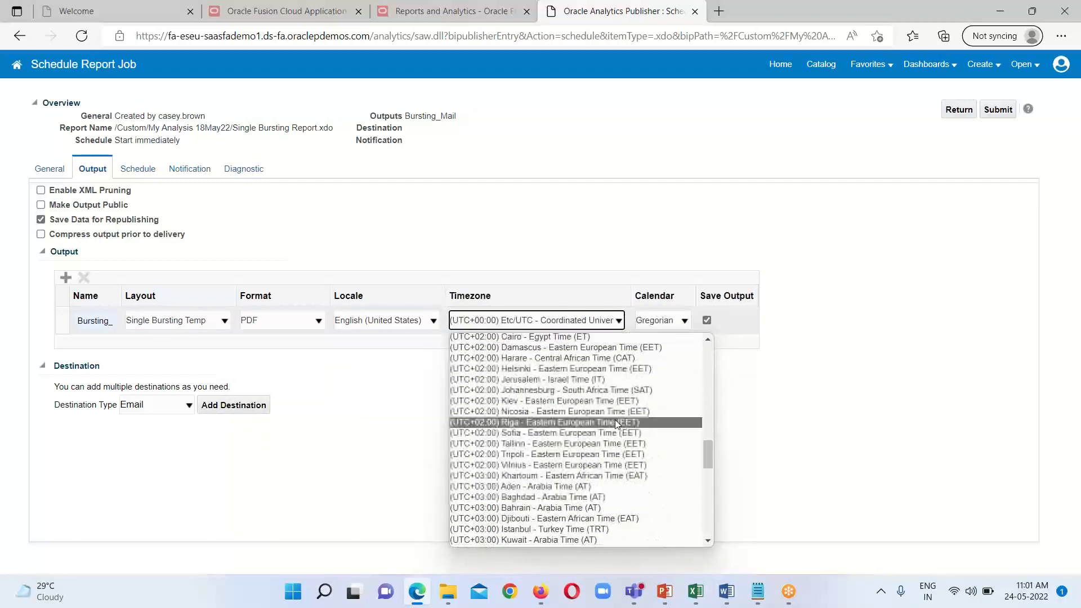
scroll(614, 471, down, 5)
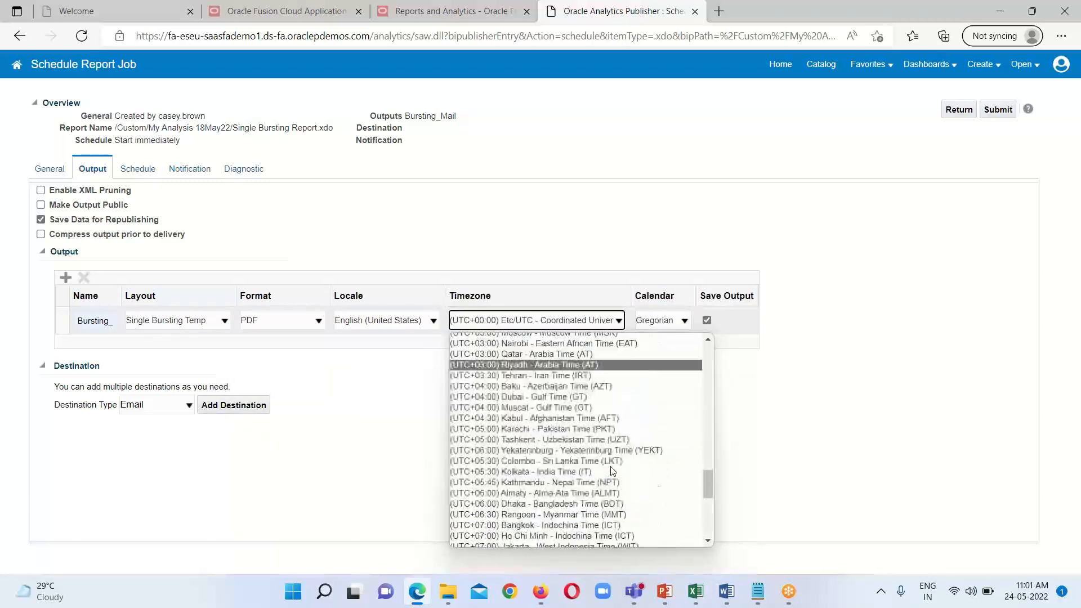
click(541, 442)
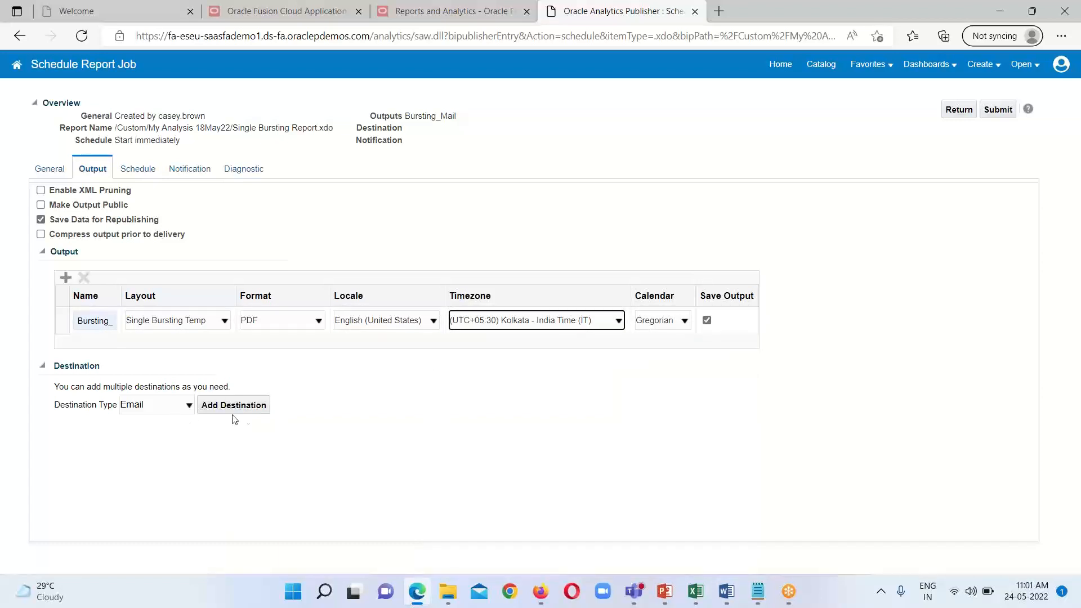
Step: Add an Email destination with the recipient's saved e-mail address and the subject "Test Bursting is working or not"
click(249, 407)
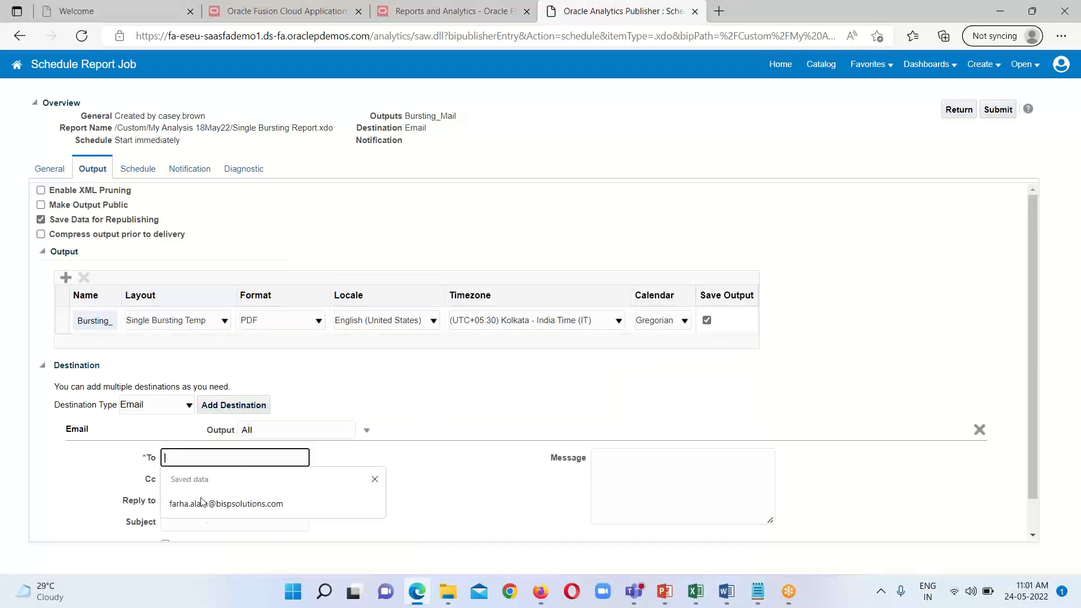
click(228, 506)
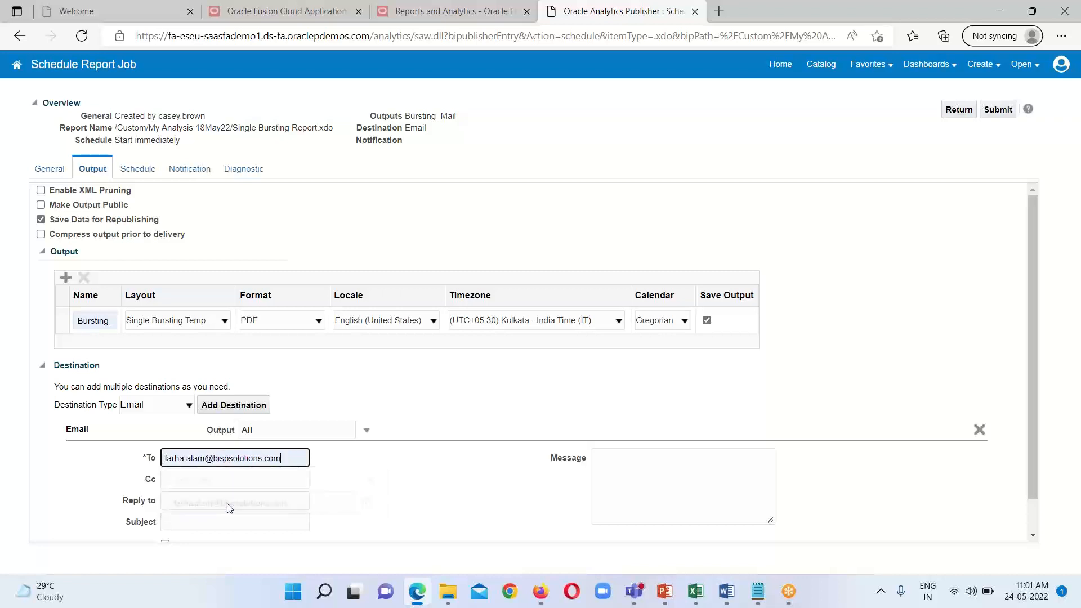
scroll(234, 498, down, 1)
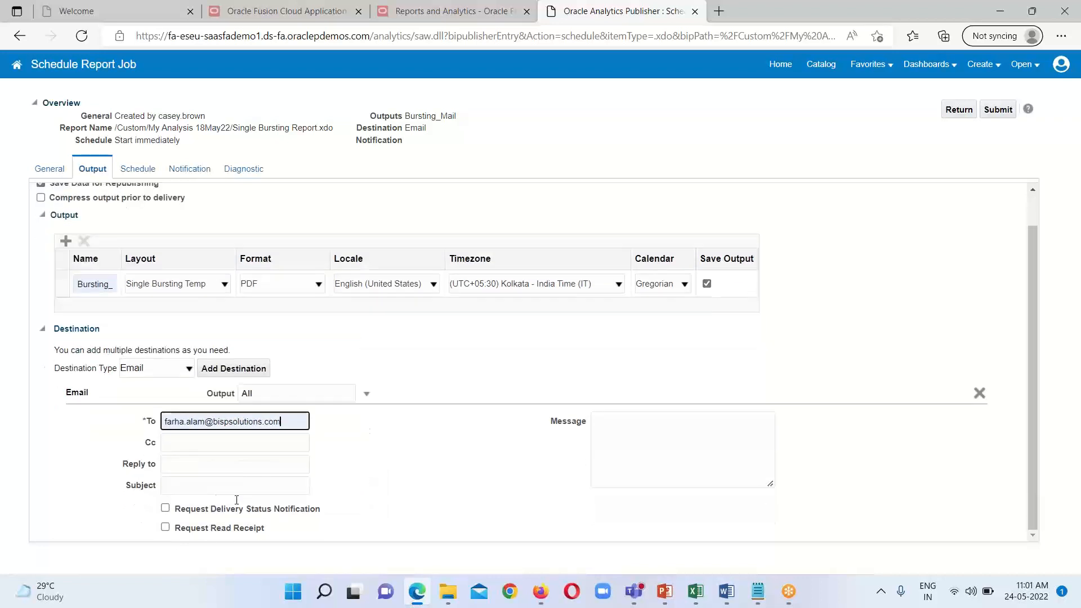
click(205, 488)
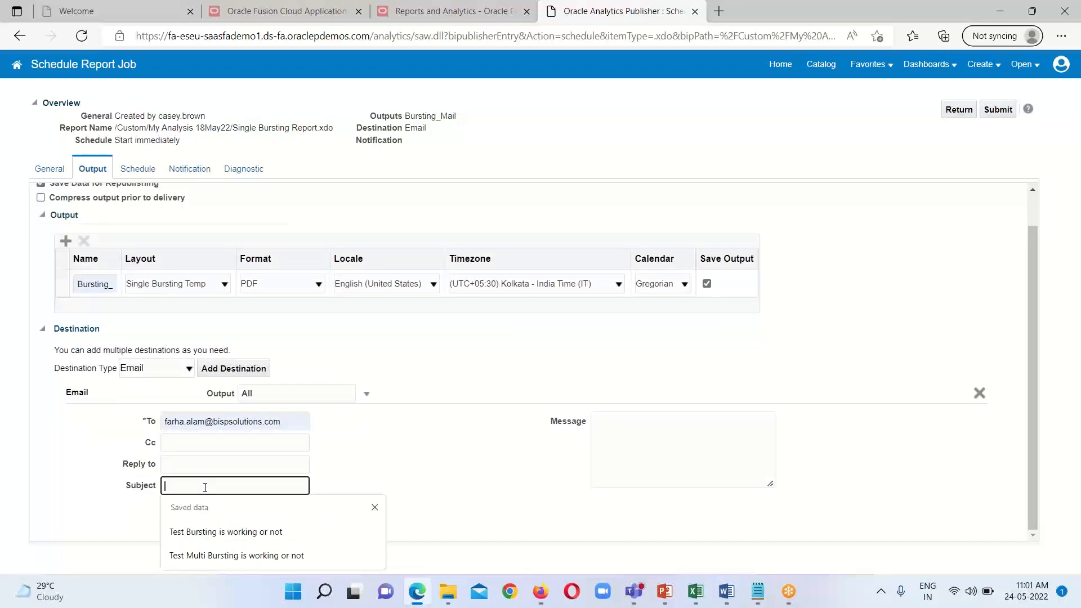
click(229, 538)
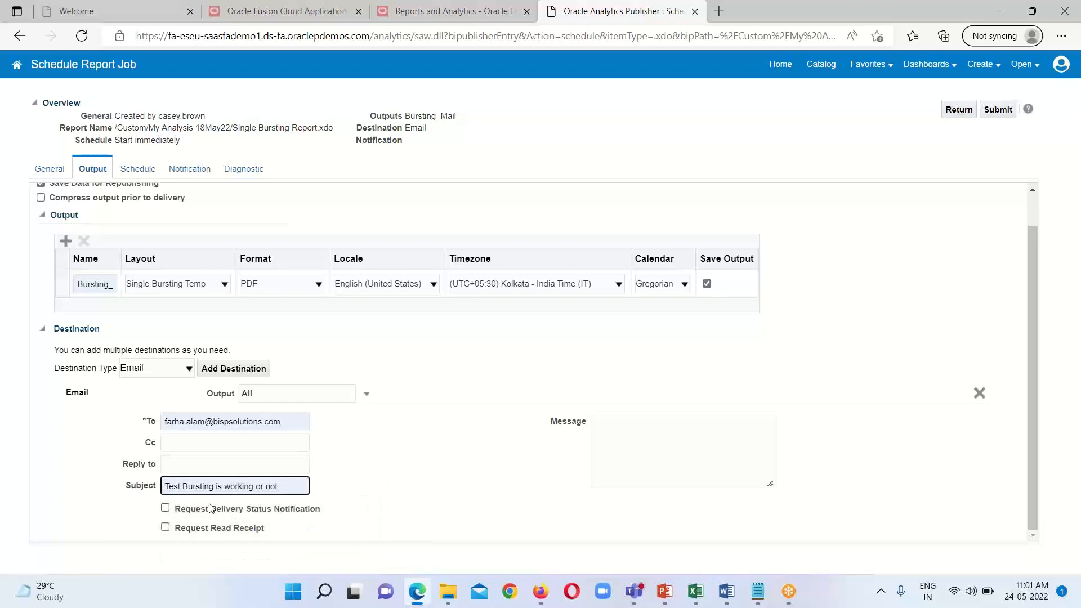
Step: Copy the subject text "Test Bursting is working or not" into the email destination's Message
triple_click(231, 487)
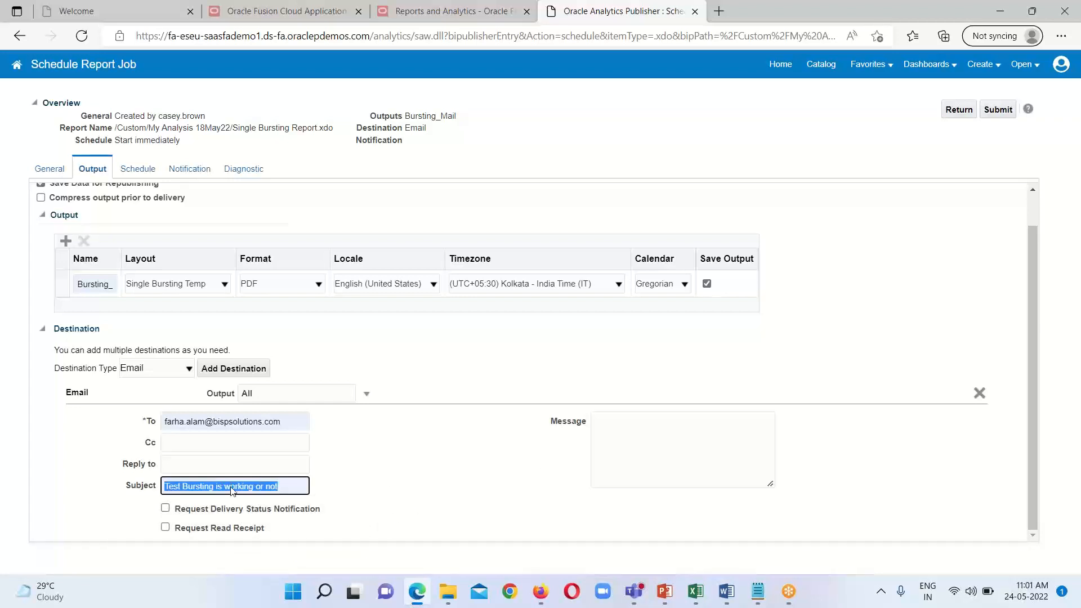
right_click(230, 490)
click(270, 153)
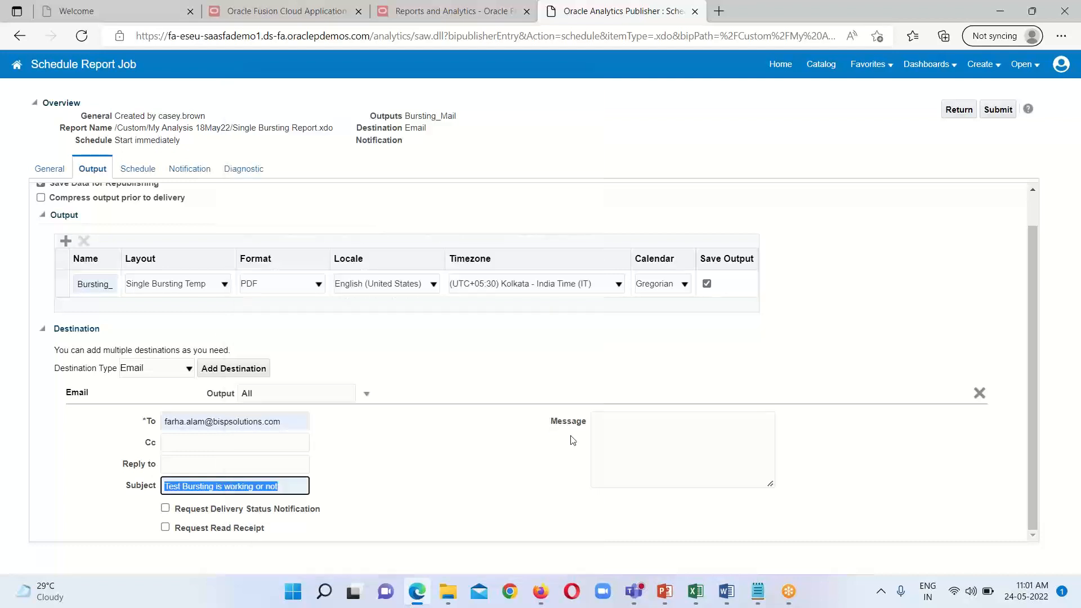
click(618, 431)
right_click(618, 432)
click(652, 171)
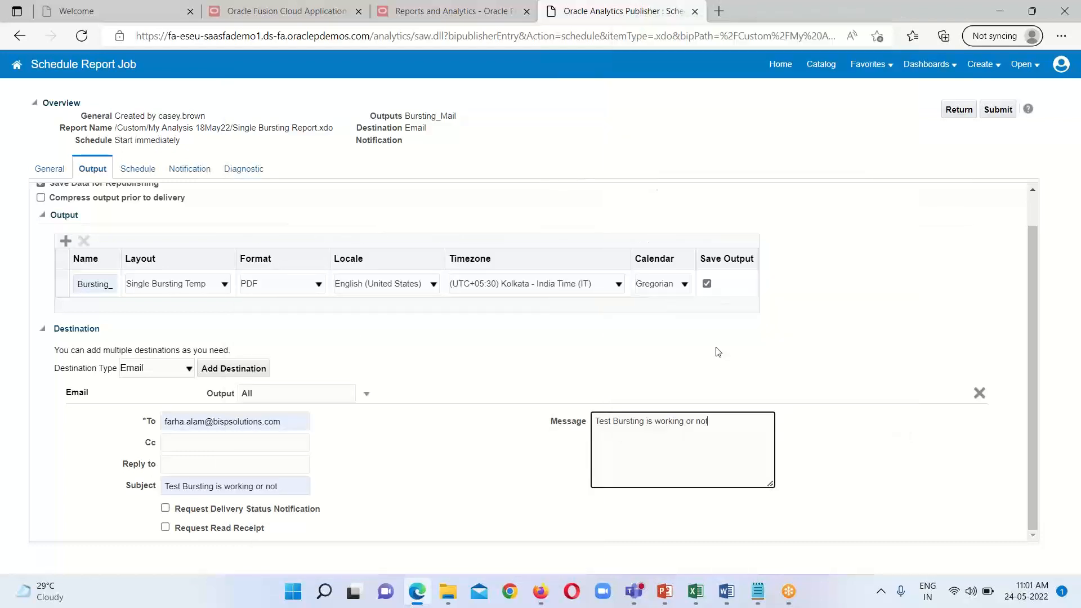
Step: Review the schedule and notification settings, and submit the report job under the name Single Bursting File
scroll(584, 471, up, 1)
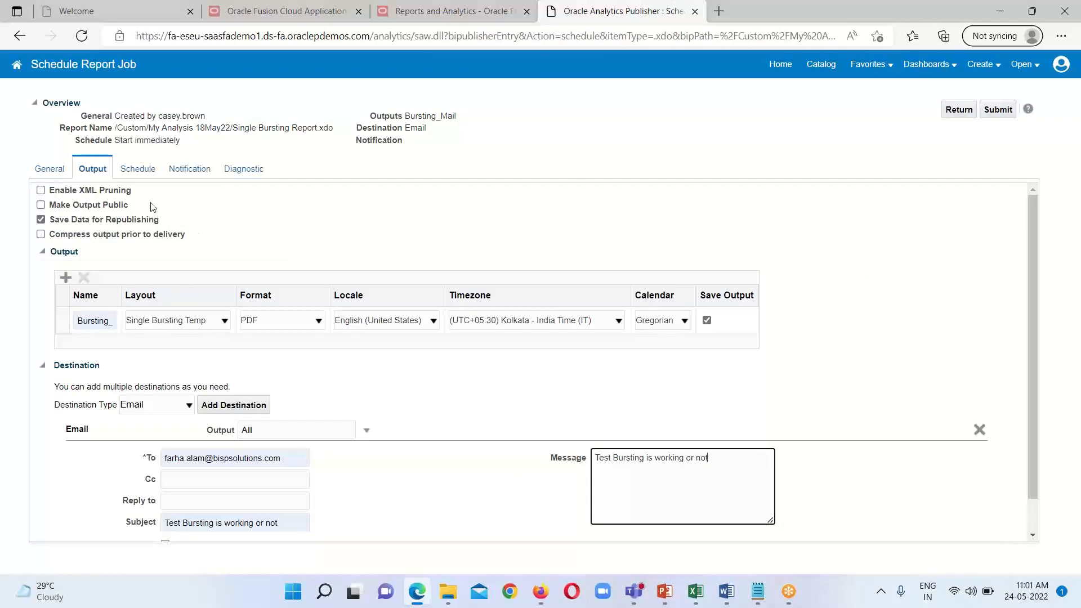
click(130, 174)
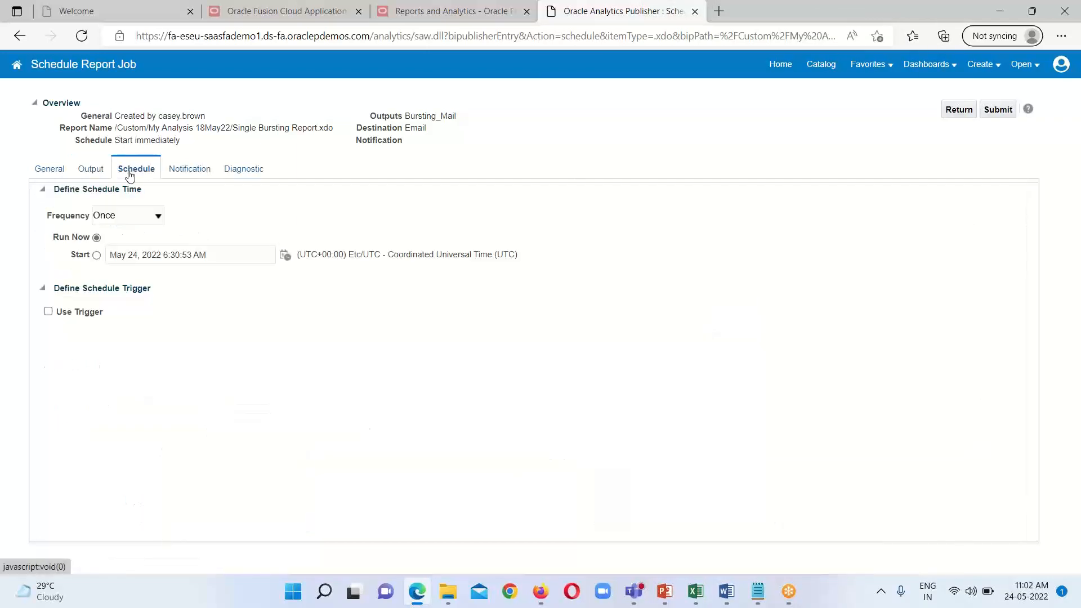
click(193, 171)
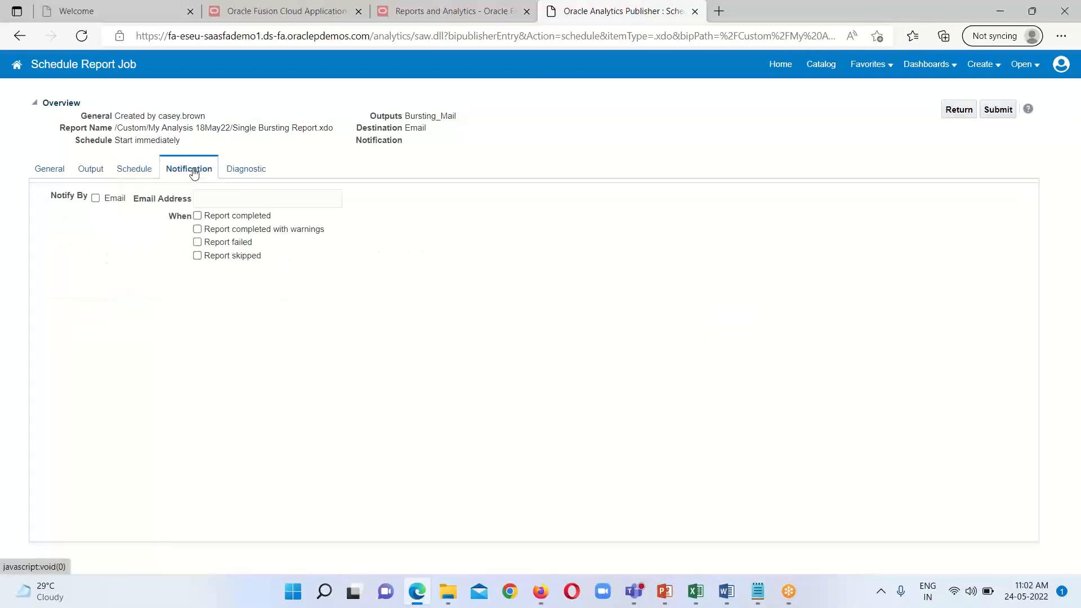
click(996, 109)
click(505, 374)
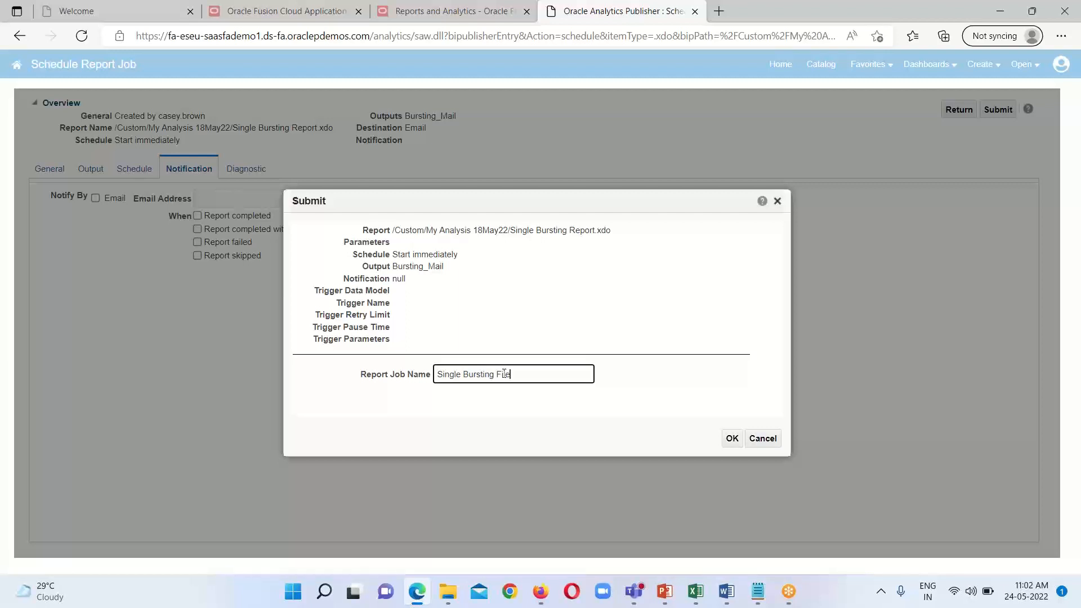
click(727, 438)
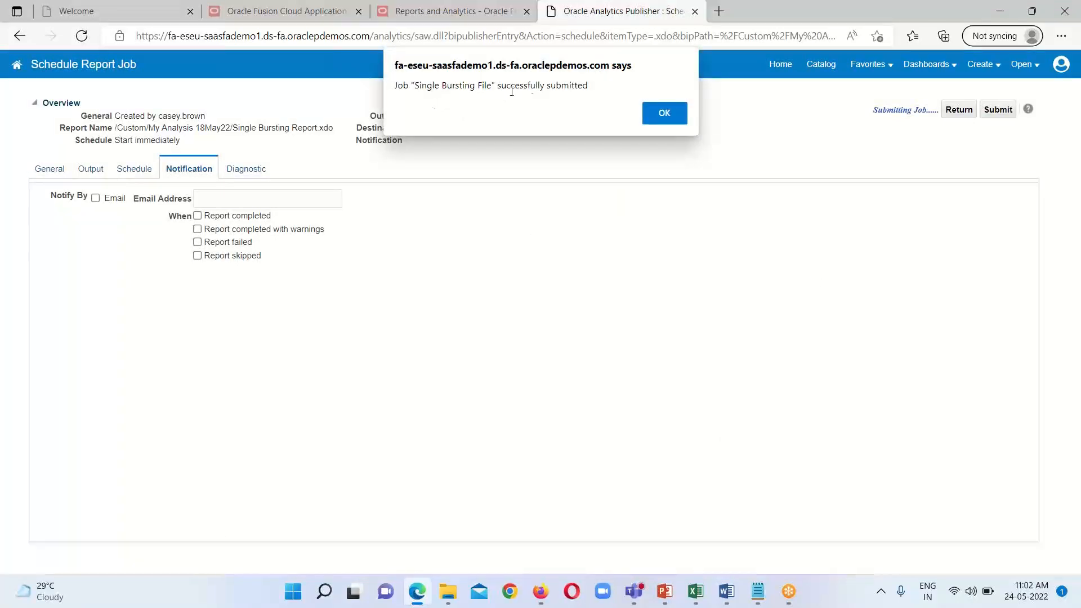
click(663, 117)
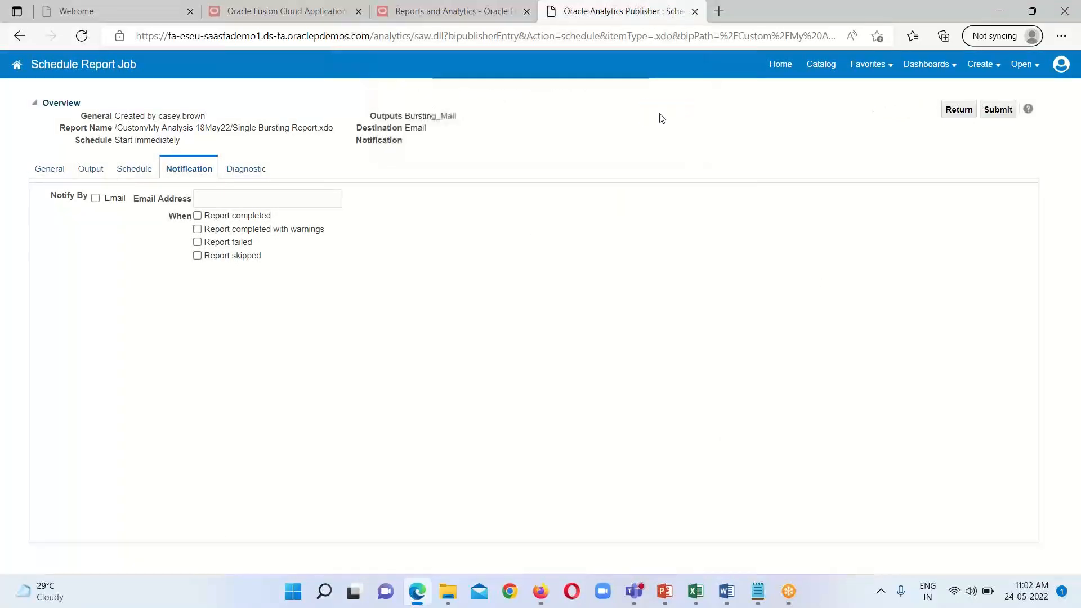
Step: Check the job history of Single Bursting Report from the catalog and leave it again
click(956, 113)
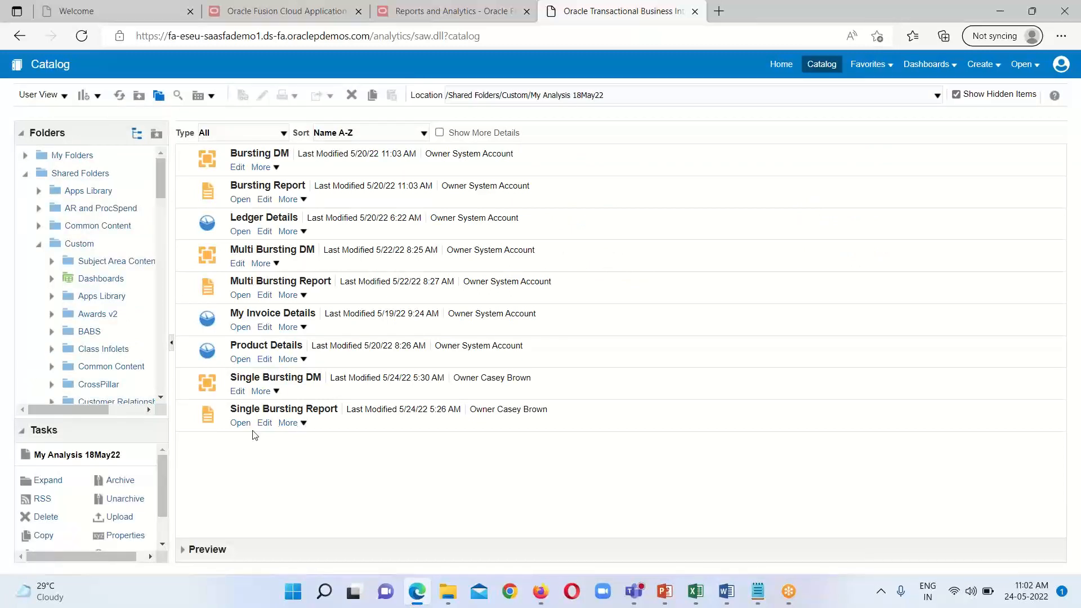
click(304, 426)
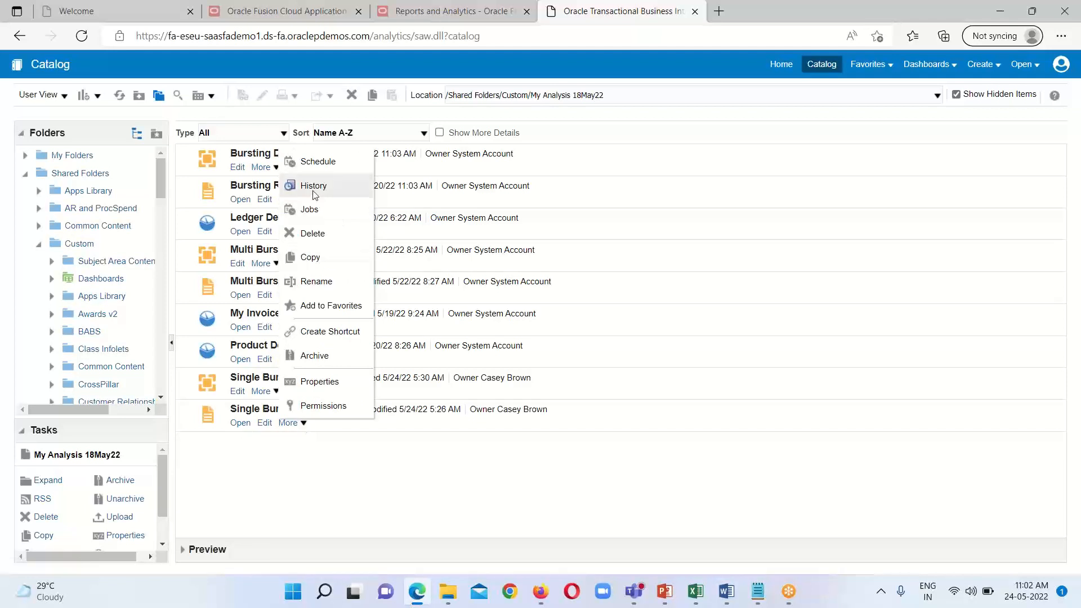
click(314, 189)
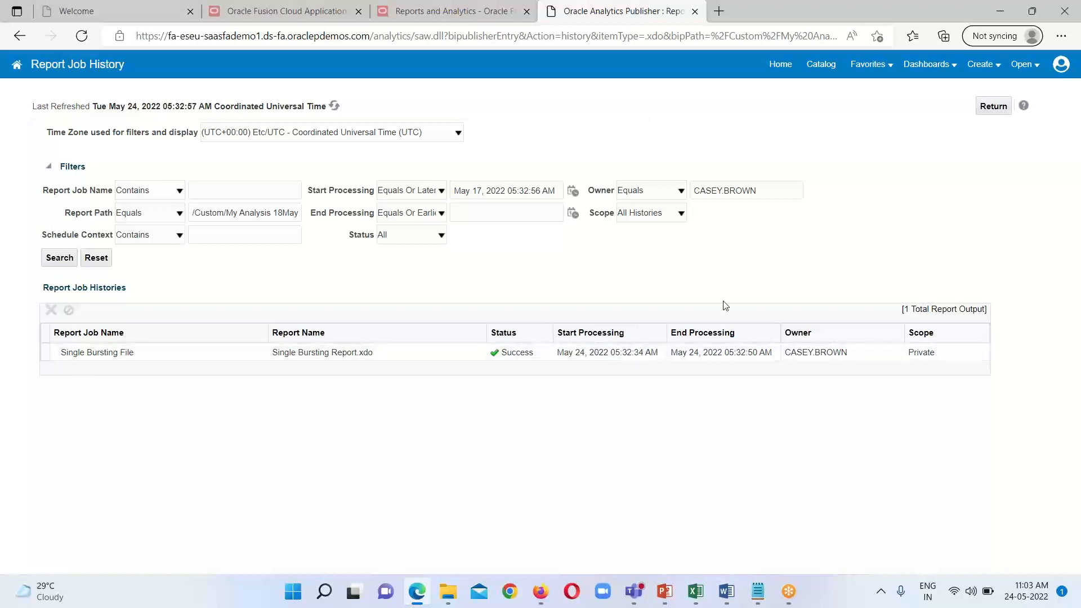
click(990, 108)
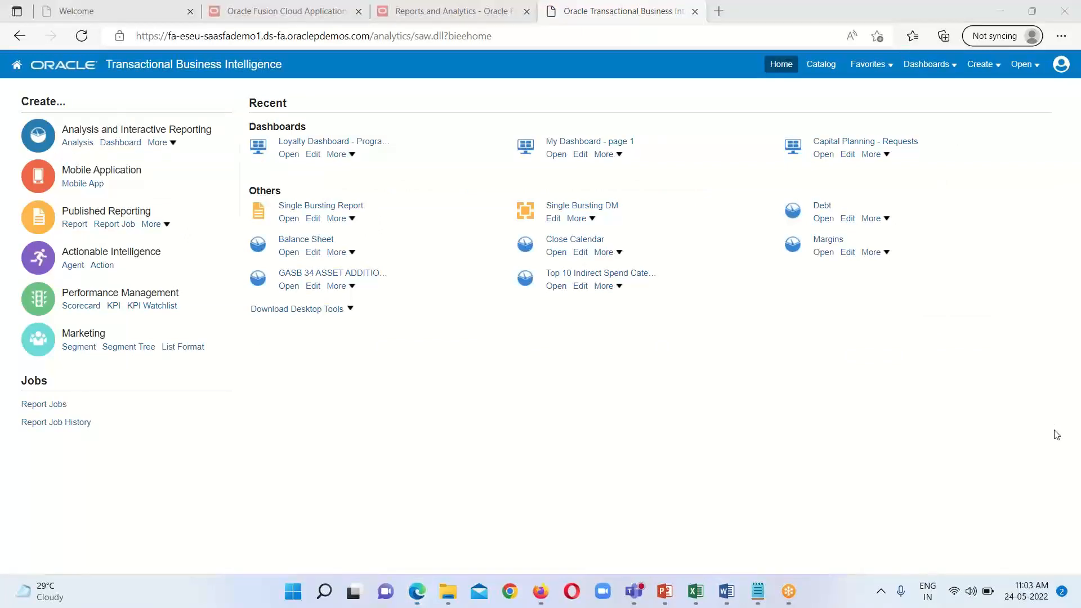
Step: Switch to the Mail app and view the received "Test Bursting is working or not" email and its attachment
click(484, 596)
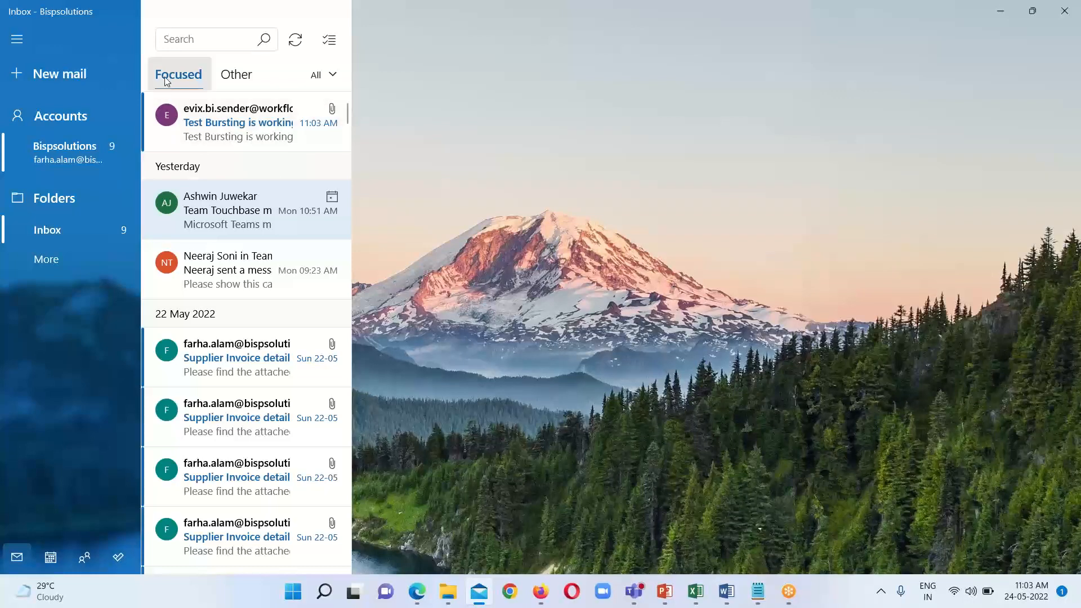
click(208, 132)
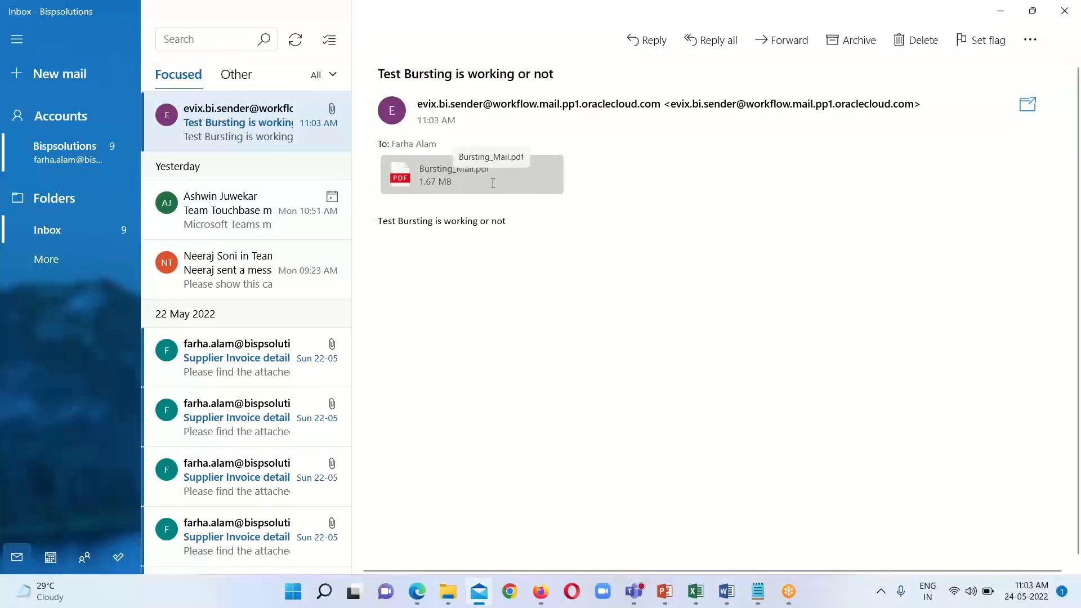
click(236, 117)
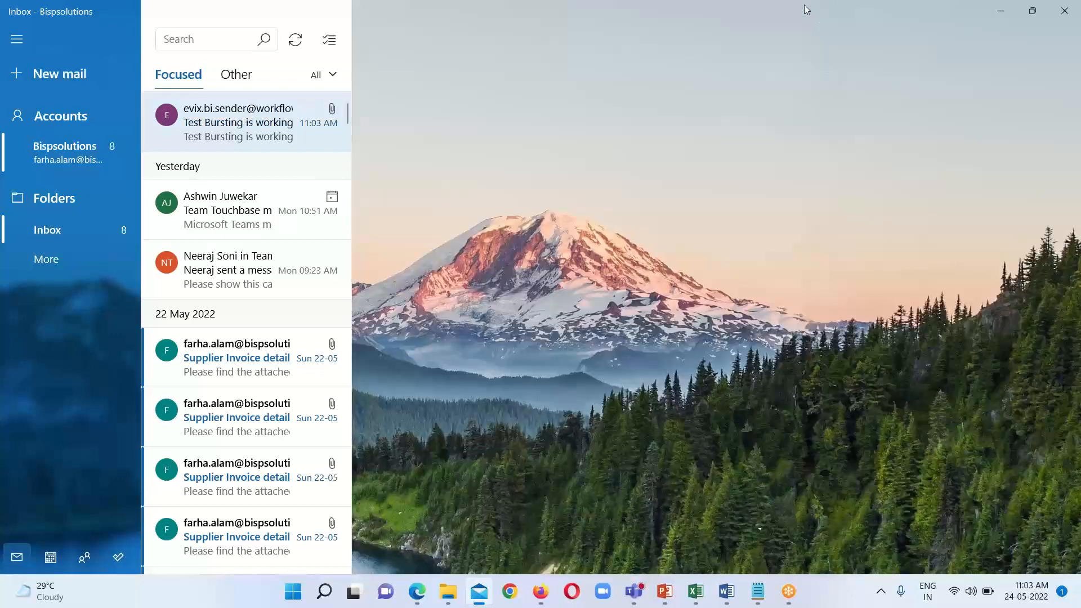
Step: Switch to Edge and open Scheduled Processes from the Oracle Fusion Cloud Applications navigator
mouse_move(417, 593)
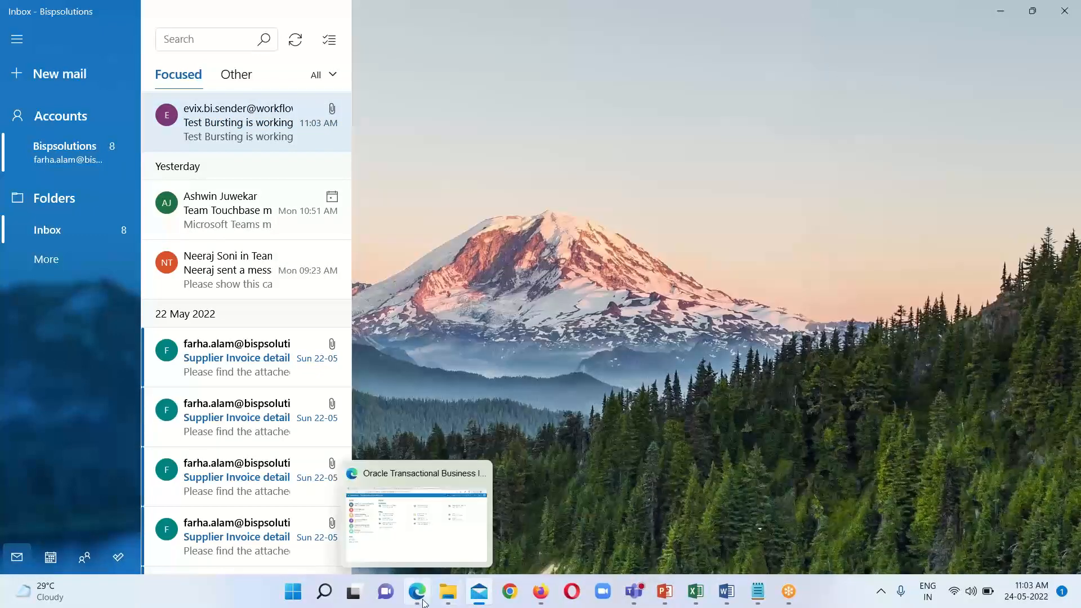
click(408, 525)
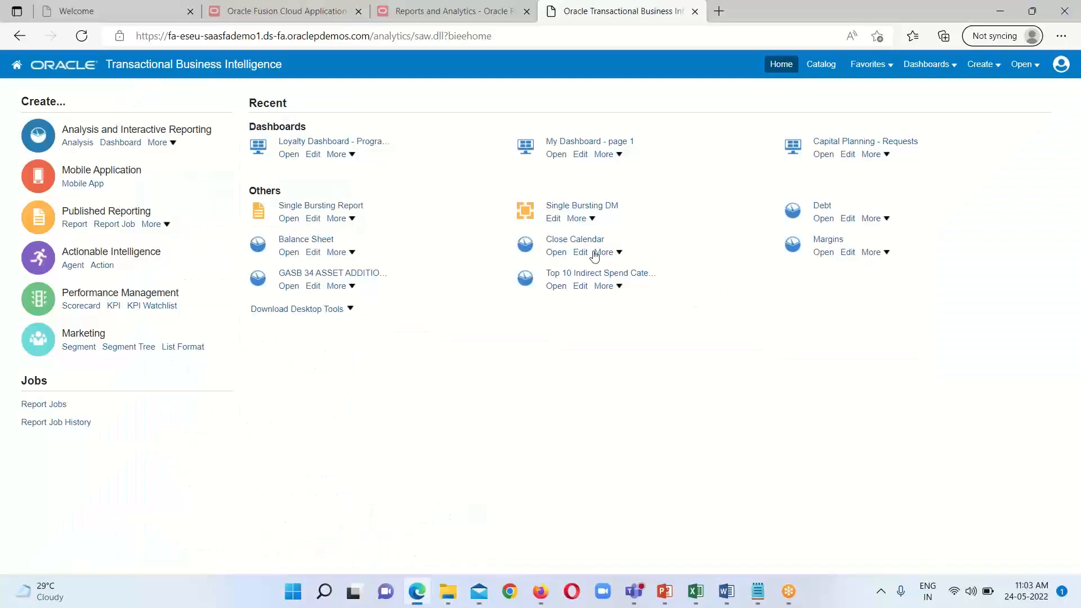
click(473, 13)
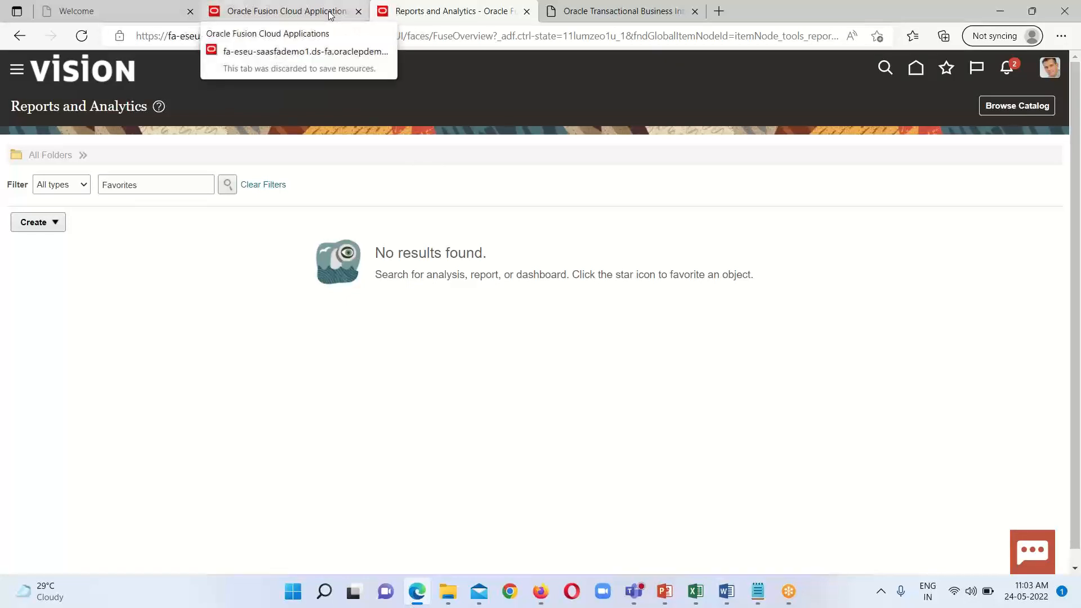
click(331, 14)
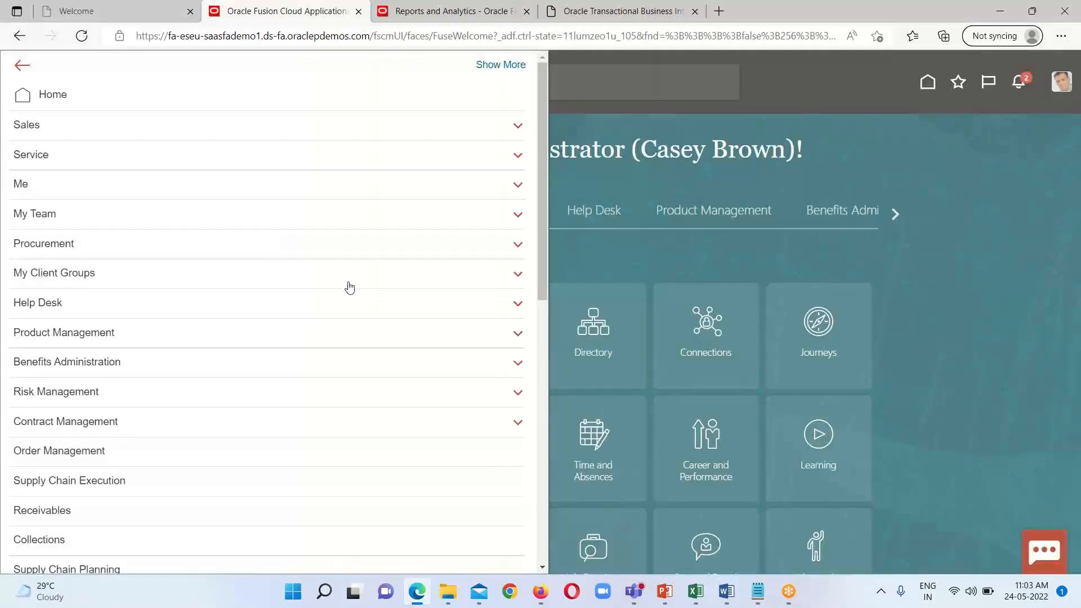
scroll(346, 287, down, 10)
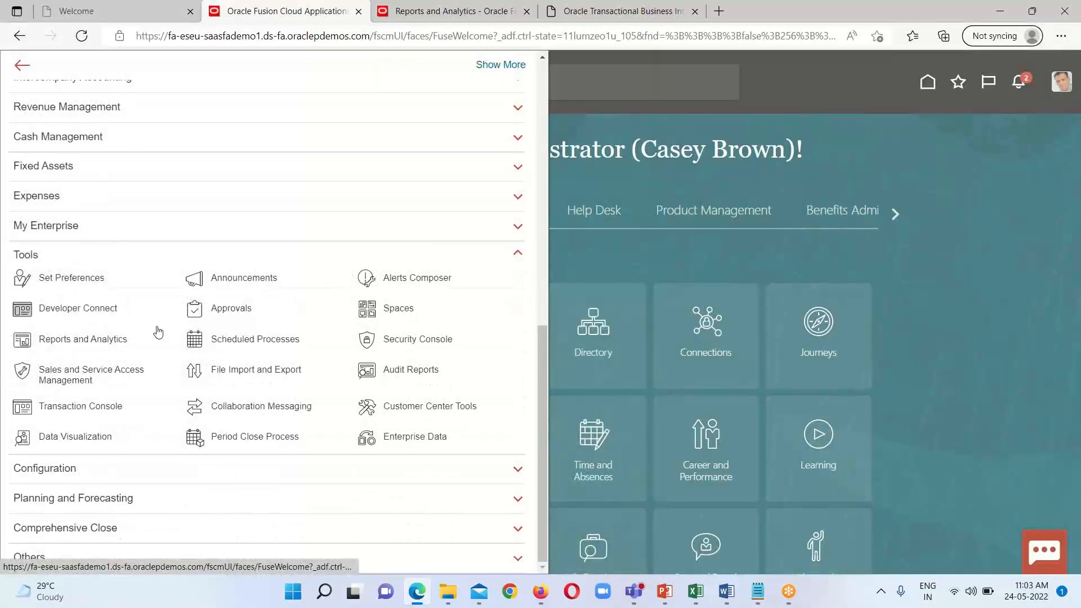
click(243, 341)
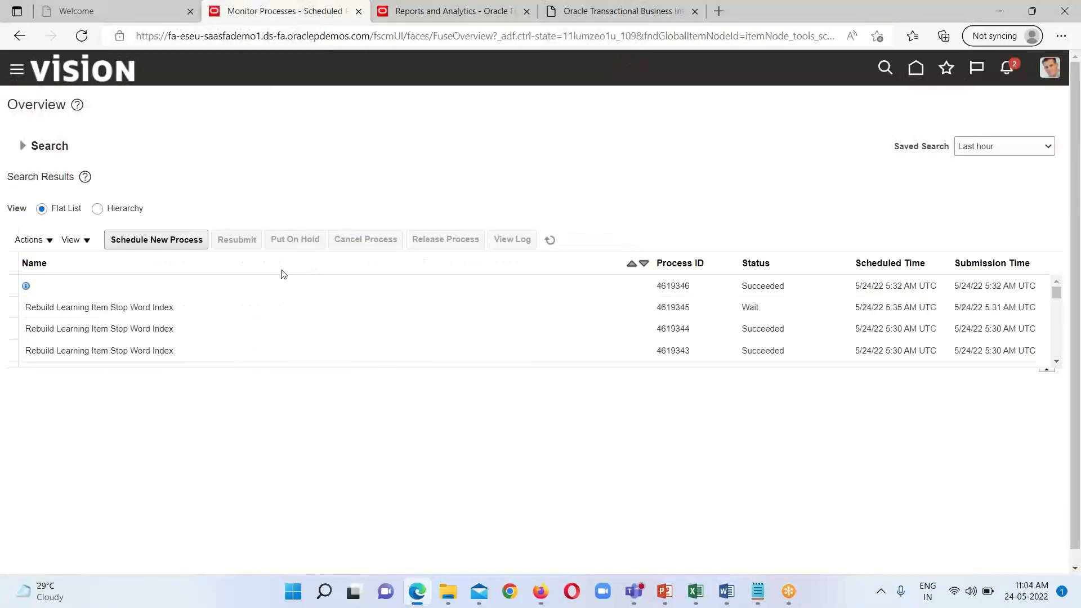
Step: Return to the Fusion home page, dismiss the meeting notification, and open Setup and Maintenance
click(912, 66)
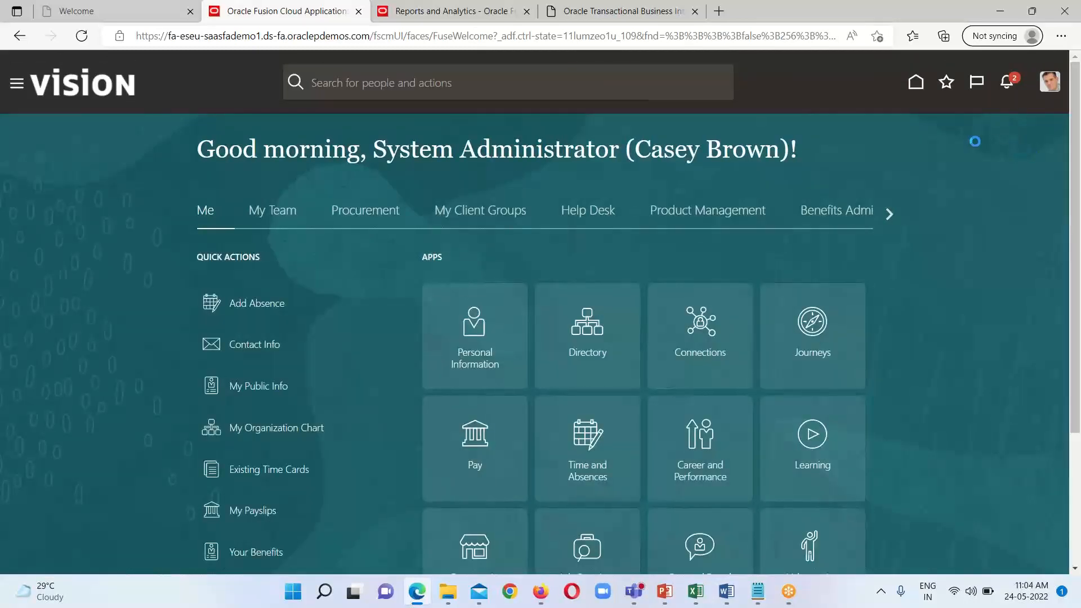
click(1049, 83)
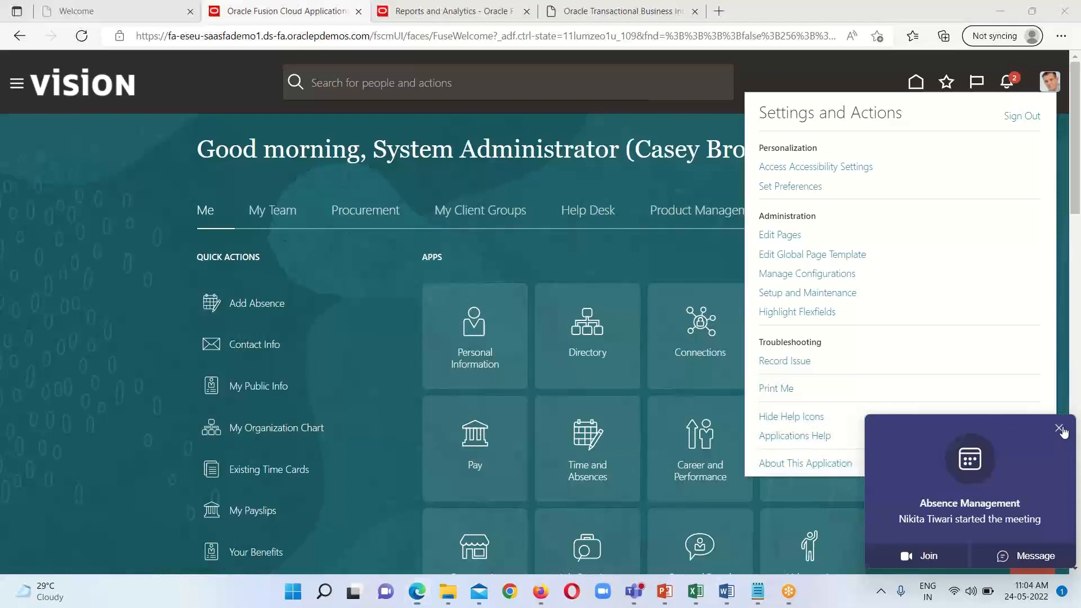
click(1060, 429)
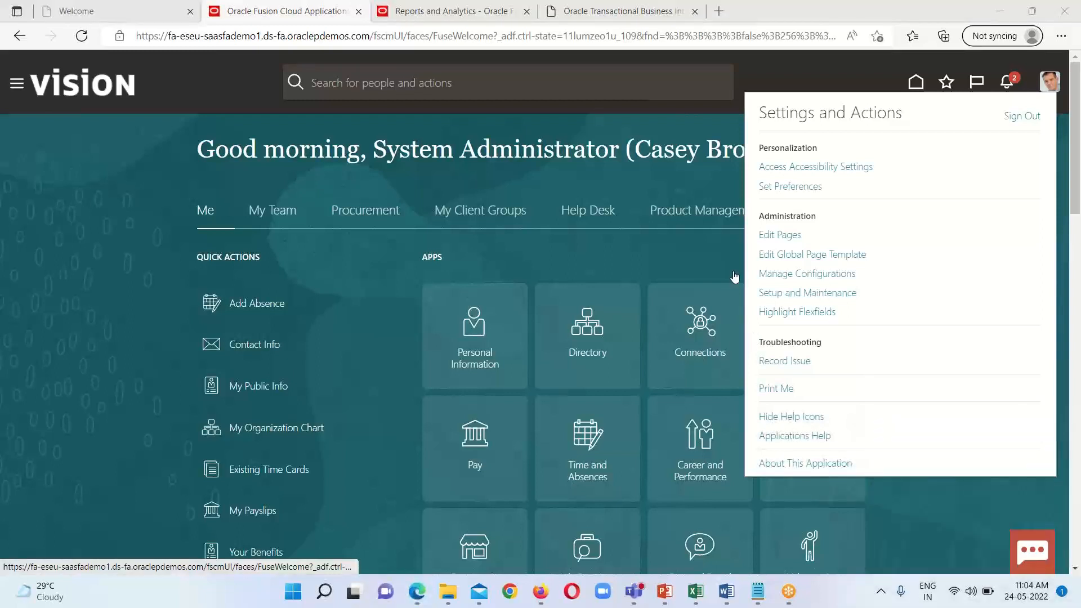
click(790, 294)
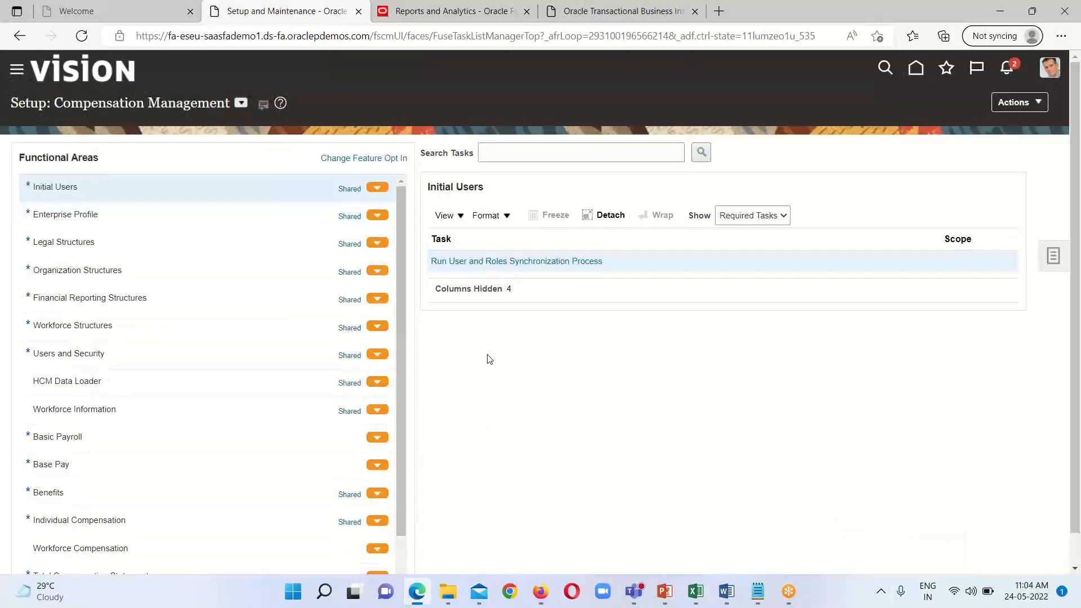
Step: Search setup tasks for Manage%Ent%Sch%Job% and open the Enterprise Scheduler job definitions task for Financial, Supply Chain Management, and Related Applications
click(1054, 258)
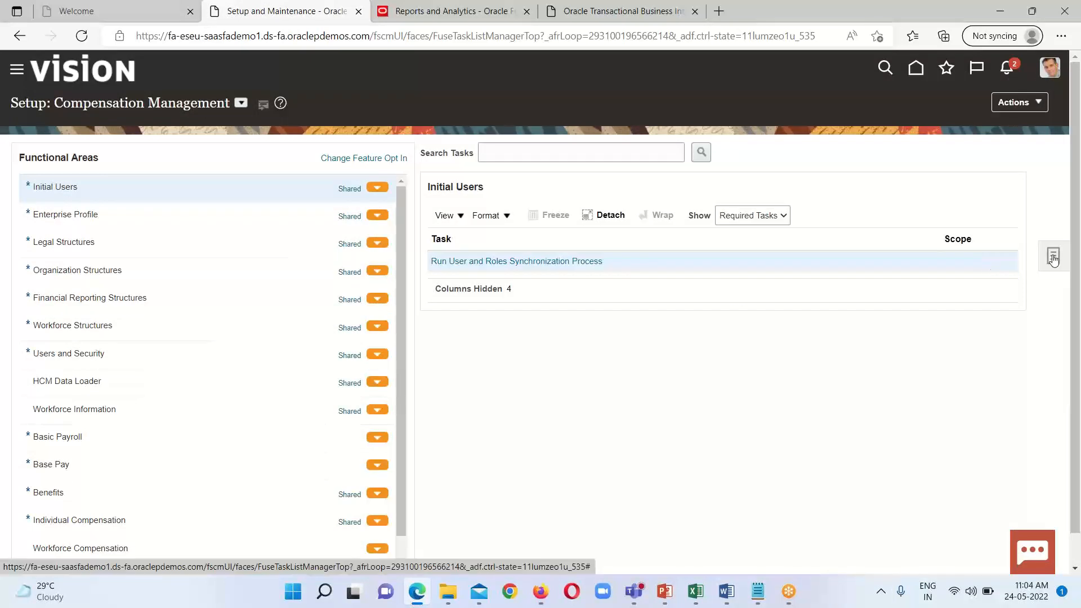
click(930, 260)
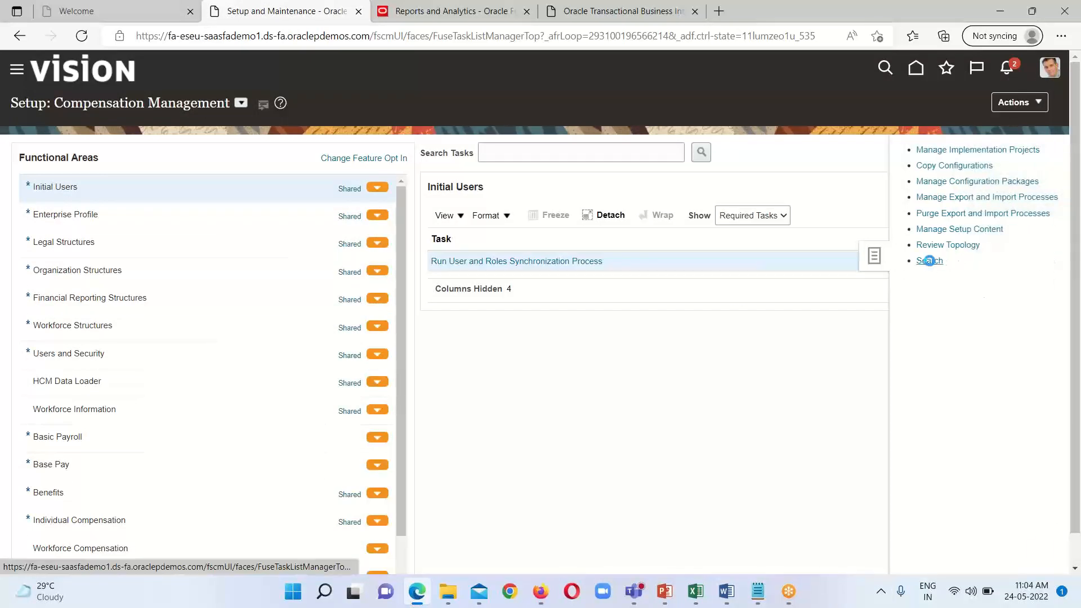
click(366, 153)
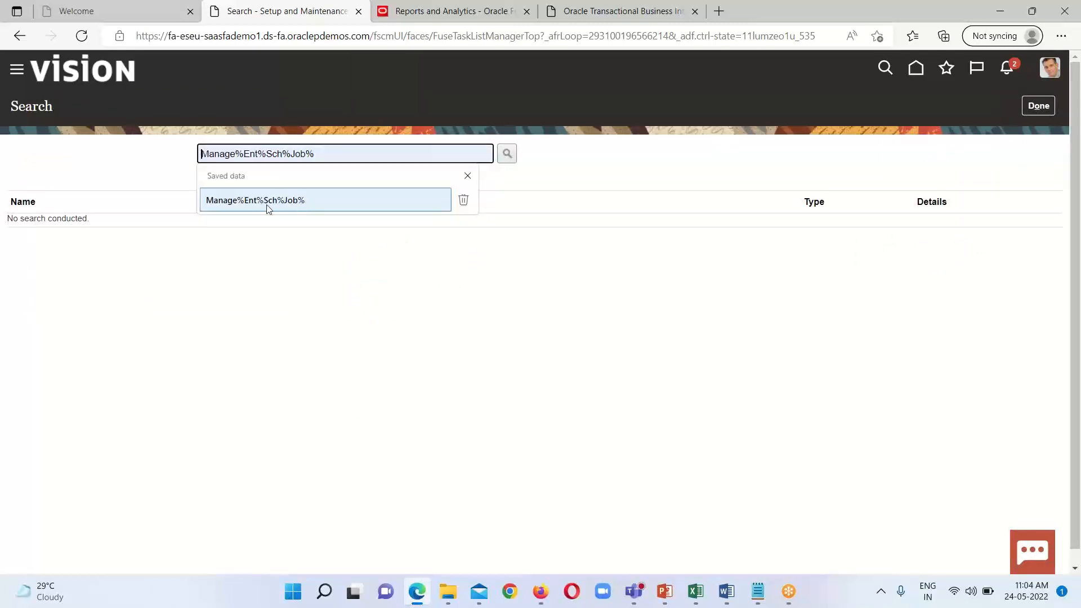
click(286, 207)
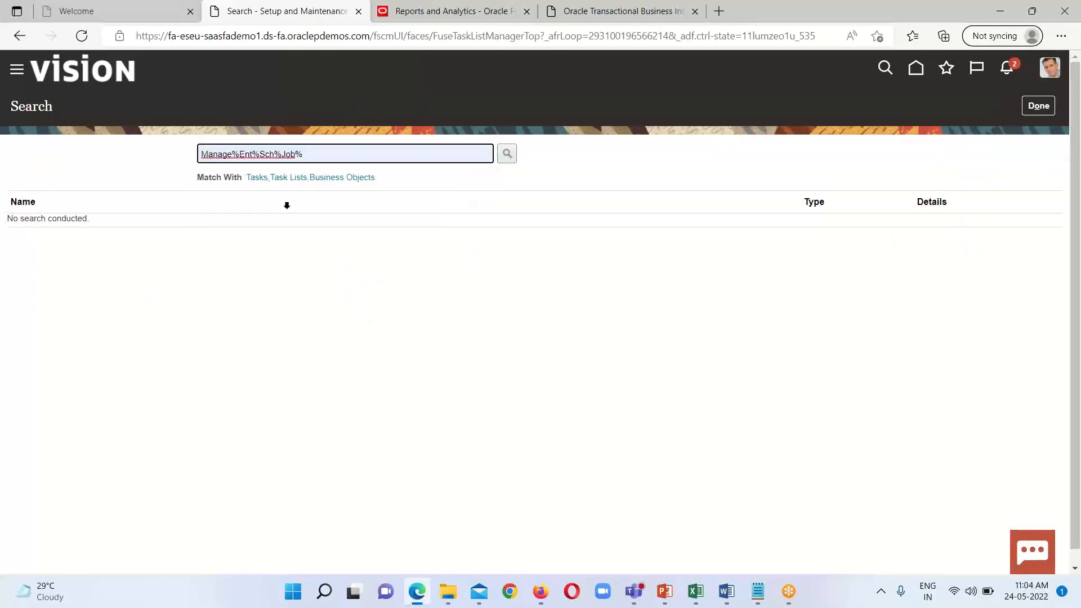
click(513, 158)
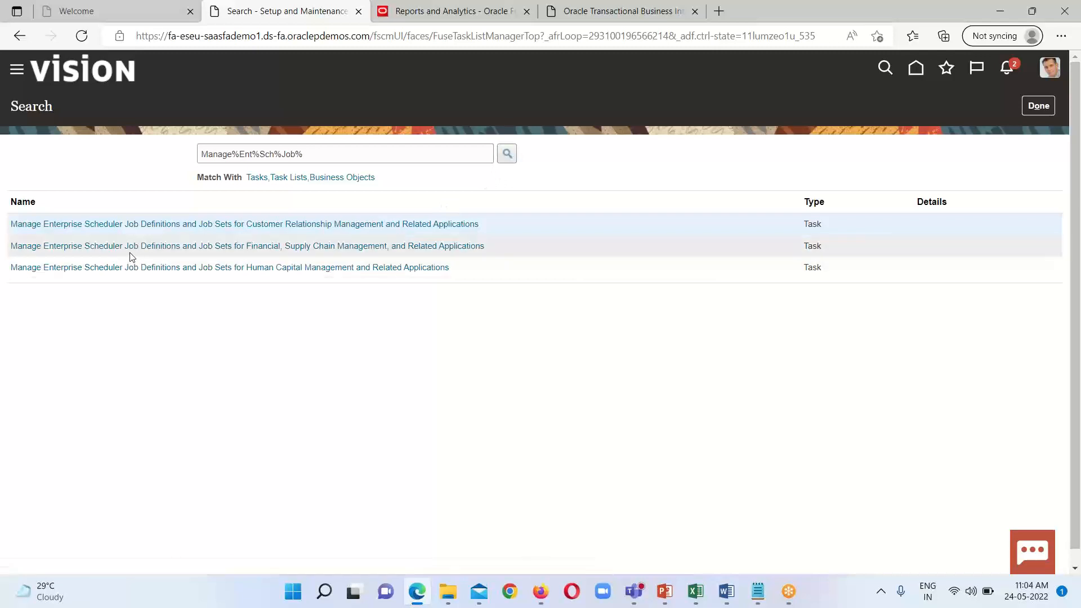
click(182, 249)
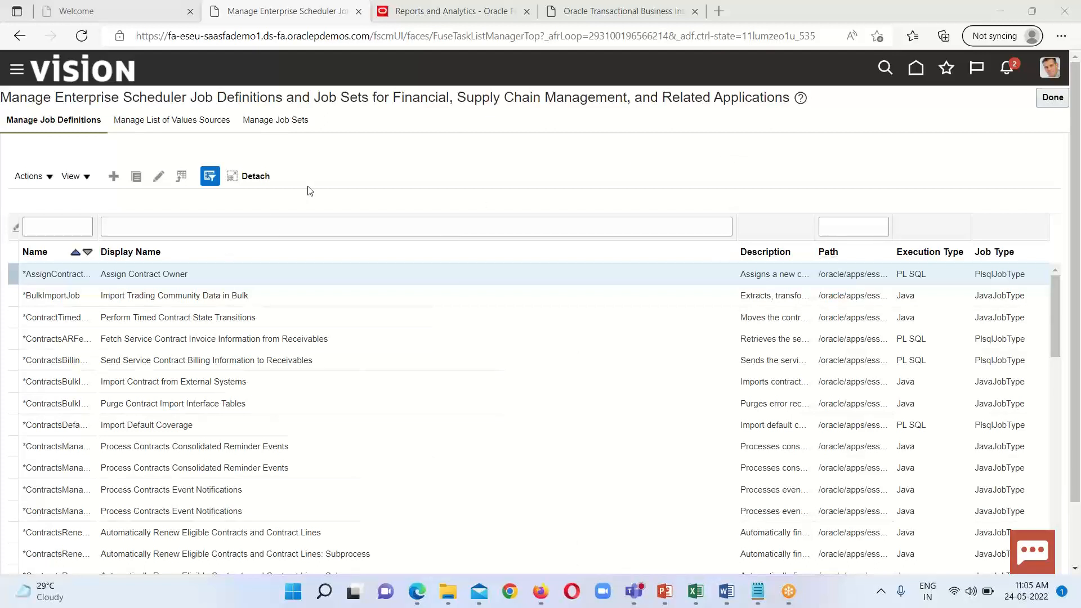
Step: Start a new job definition with the display name My Single Bursting File
click(113, 177)
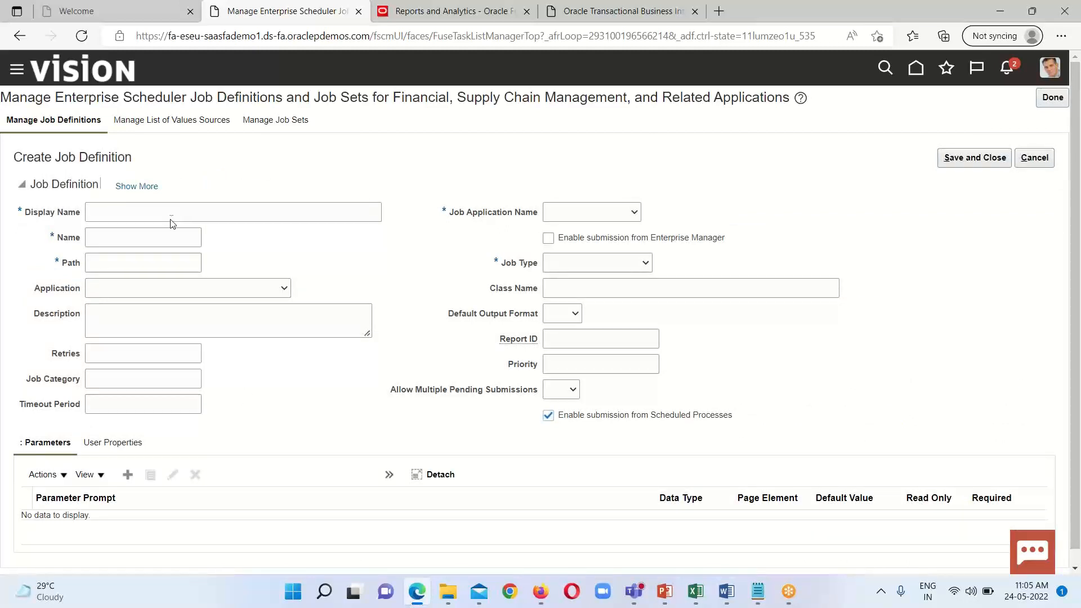
click(164, 209)
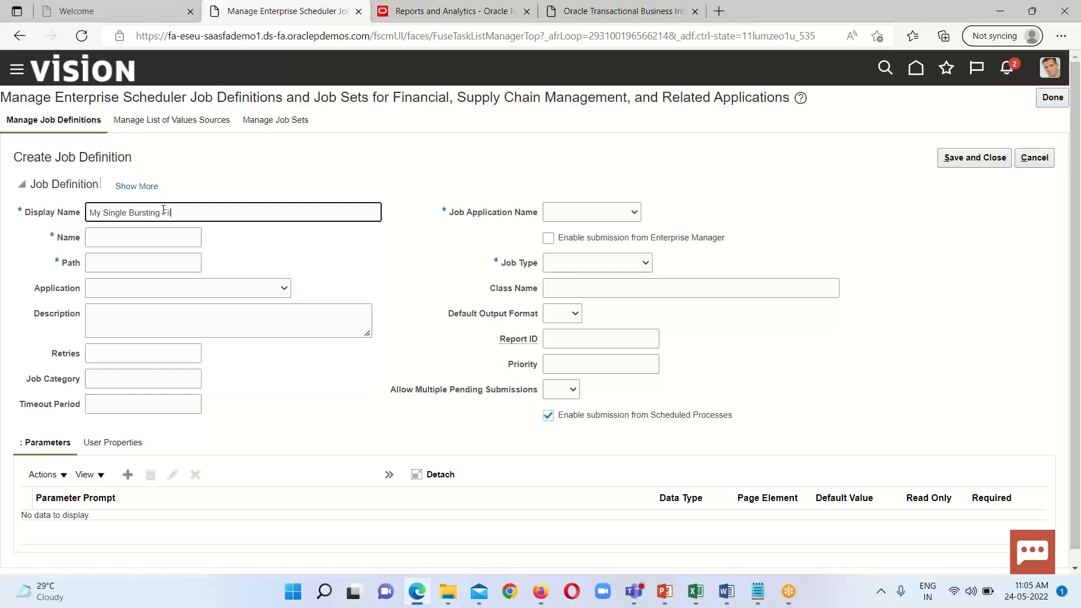
text(le)
Step: Copy the display name into the job definition's Name and replace the spaces with underscores to get My_Single_Bursting_File
triple_click(169, 213)
key(ctrl+c)
right_click(171, 213)
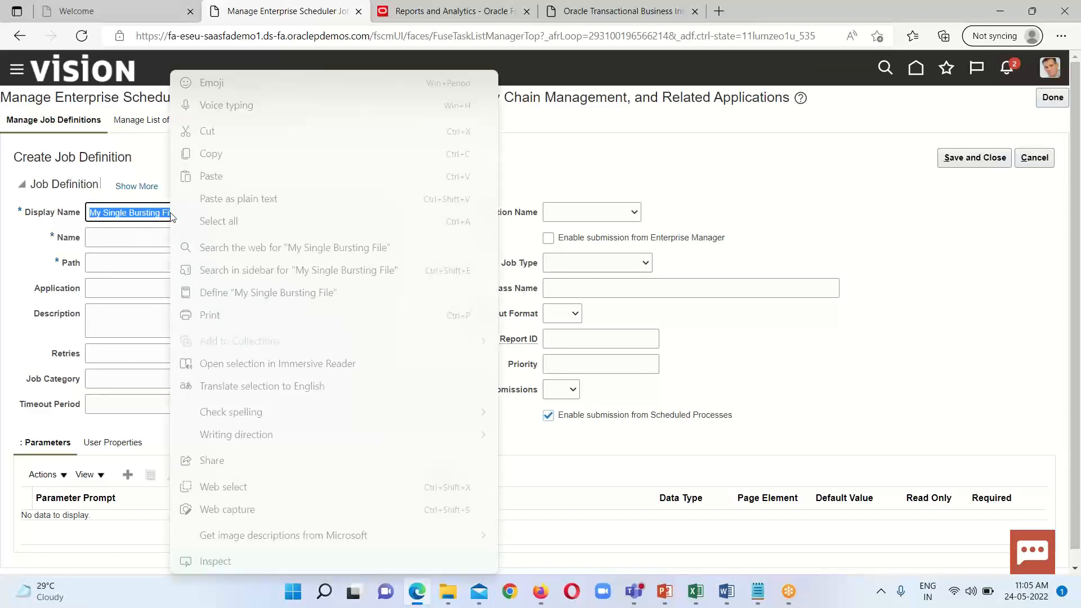
click(219, 161)
click(124, 238)
right_click(124, 238)
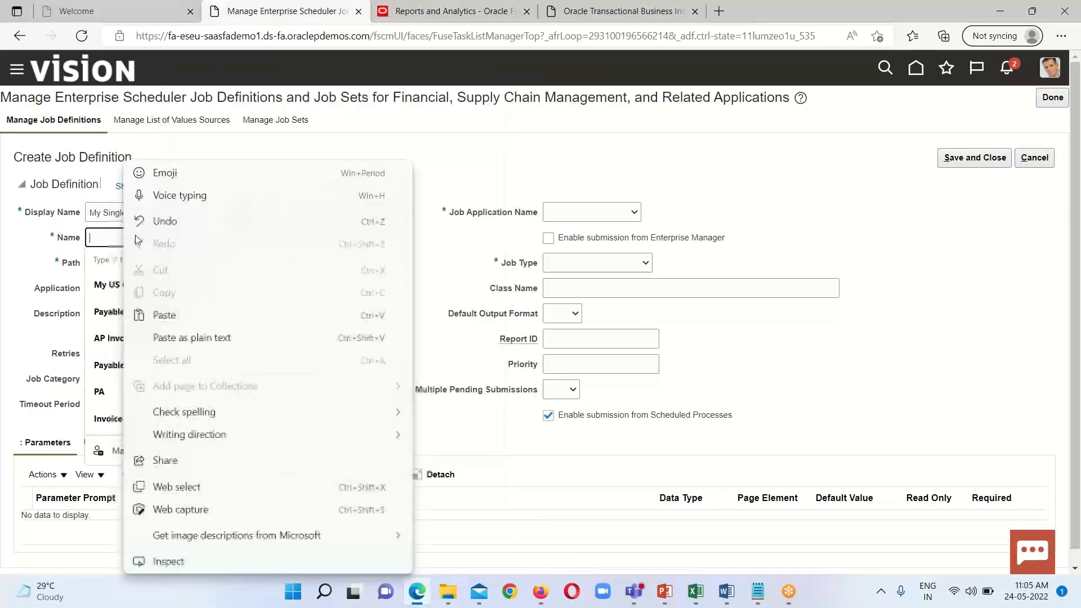
click(168, 315)
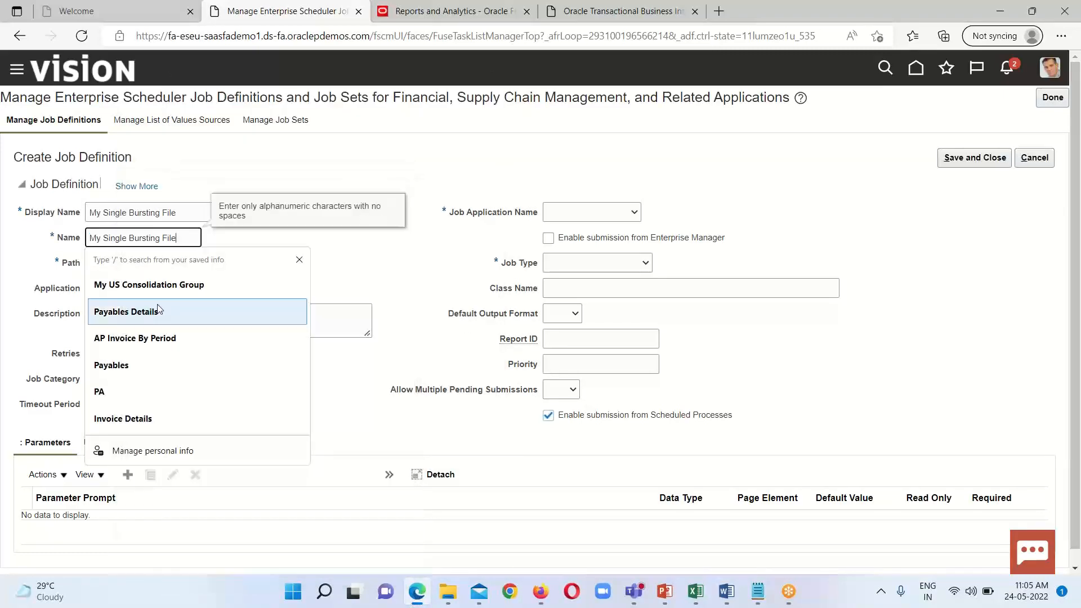
click(104, 238)
key(BackSpace)
text(_)
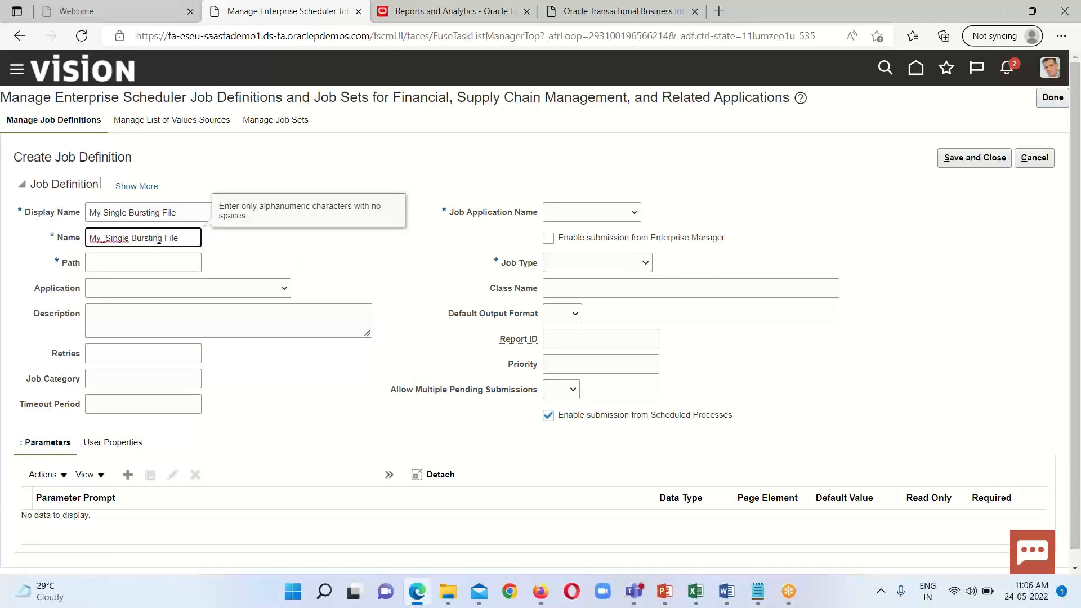
key(BackSpace)
text(_)
click(170, 238)
key(BackSpace)
text(_)
Step: Copy the folder name from the Single Bursting Report's properties and set the job definition's path to /My Analysis 18May22
click(167, 267)
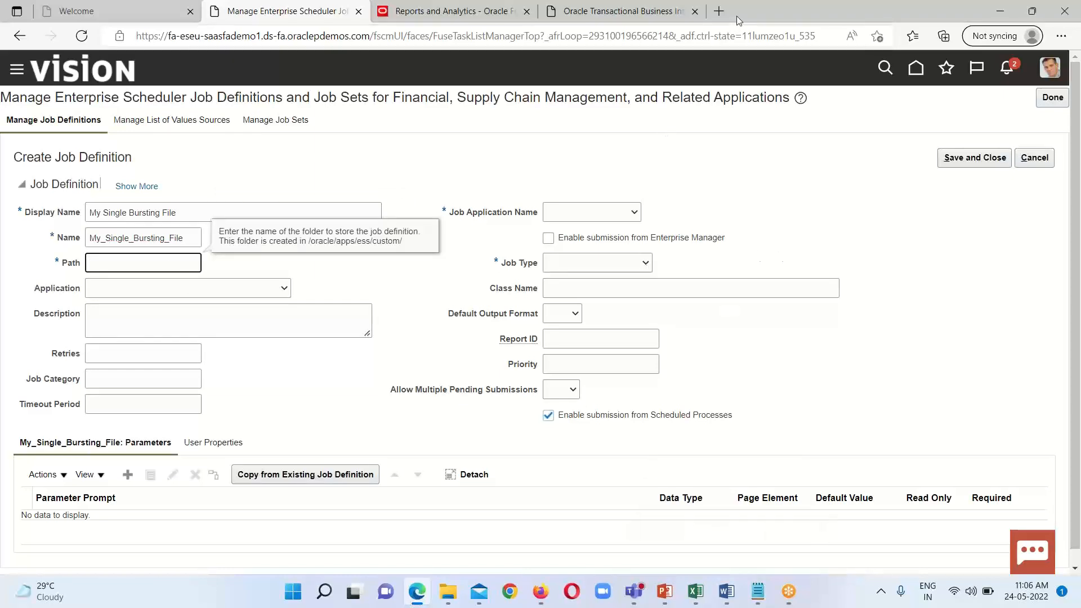
click(665, 13)
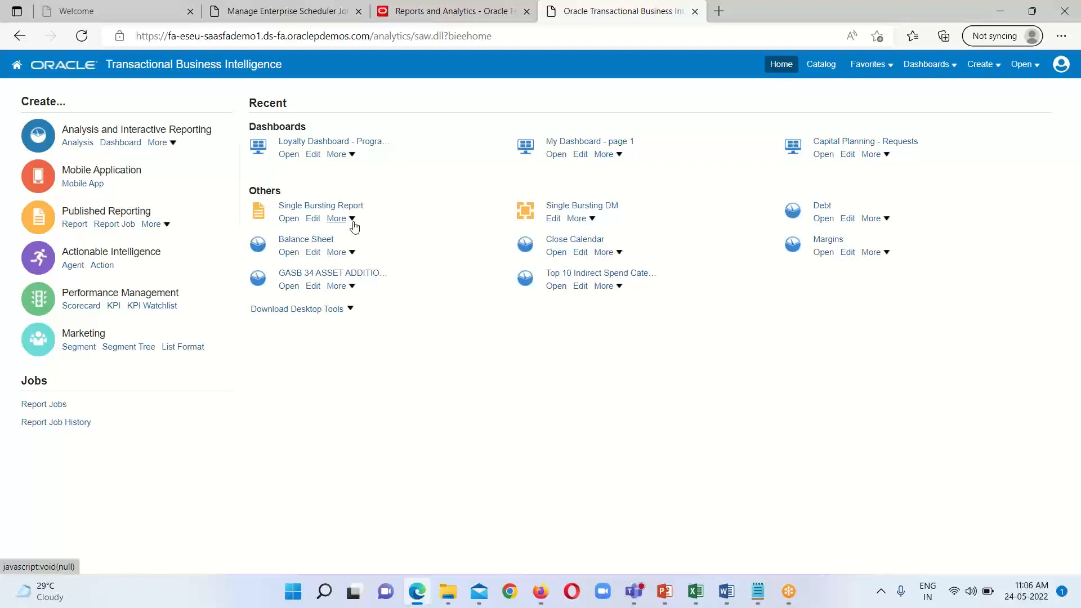
click(352, 223)
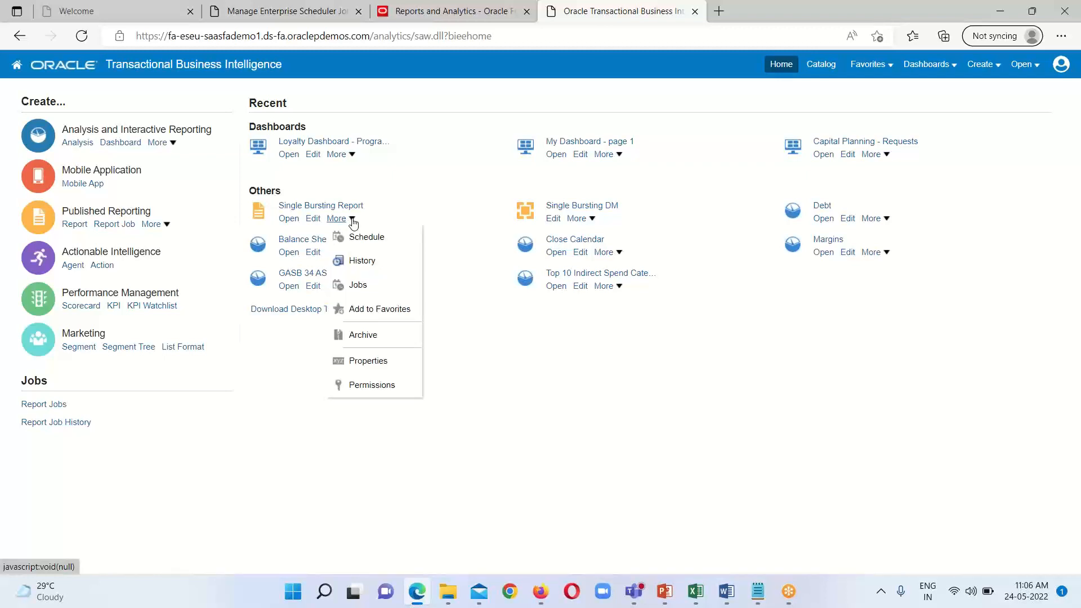
click(371, 362)
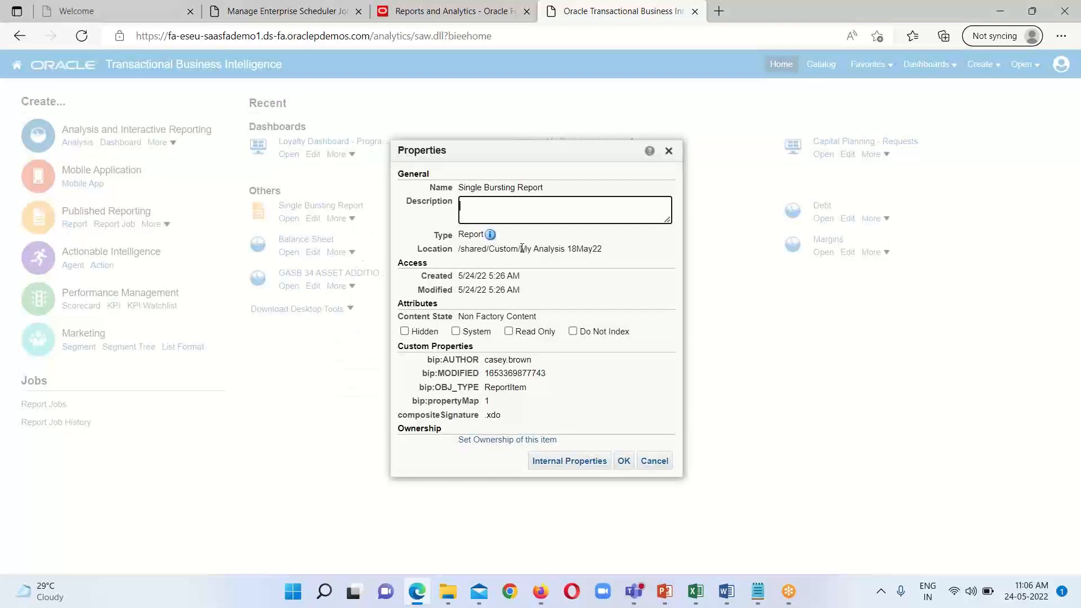
drag(521, 249, 601, 253)
right_click(589, 252)
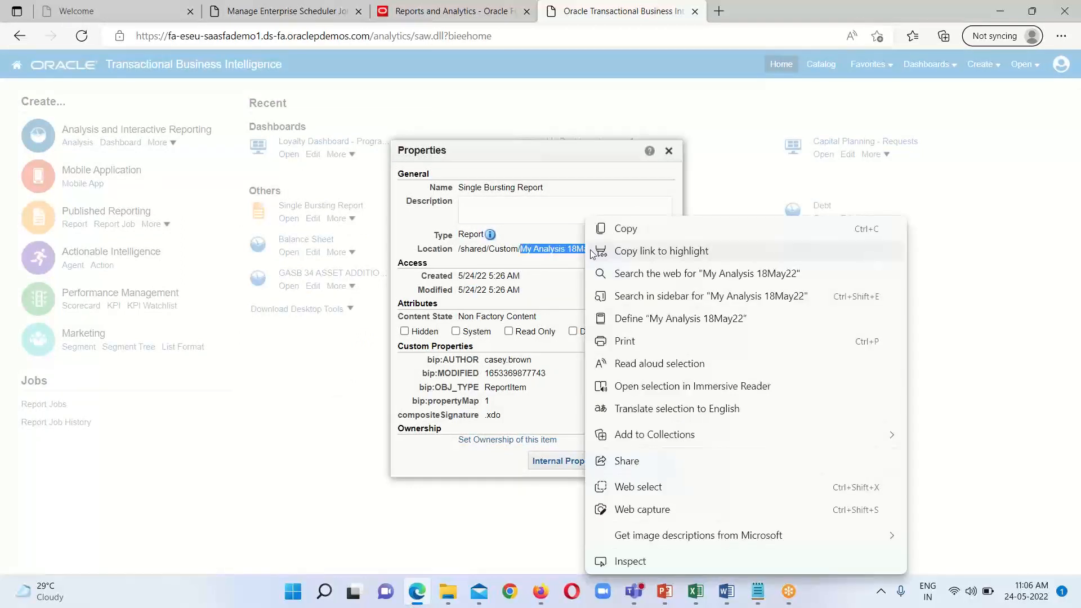
click(629, 233)
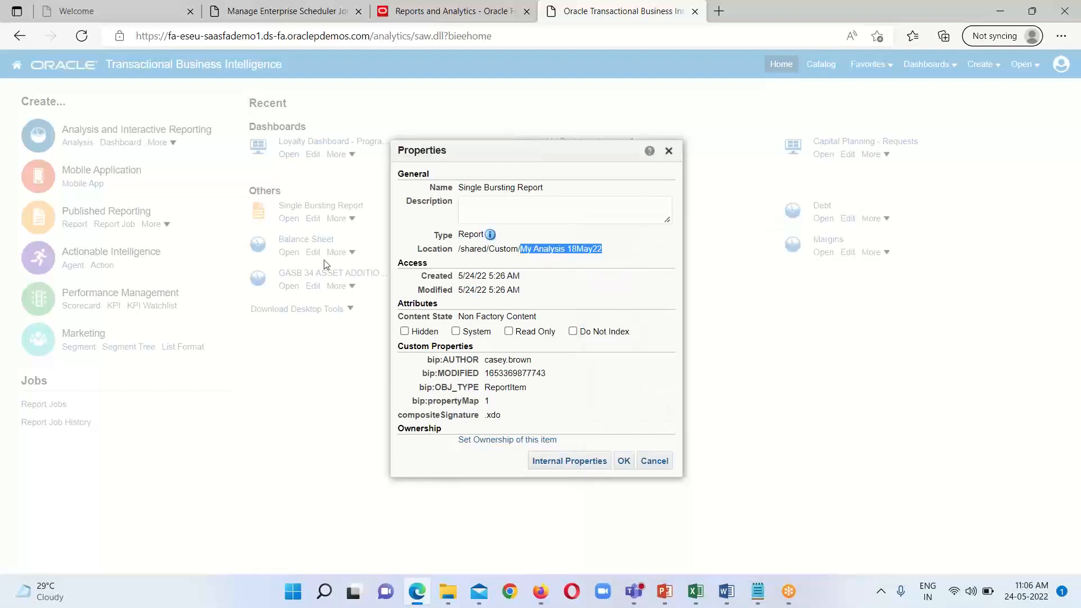
click(309, 12)
click(121, 265)
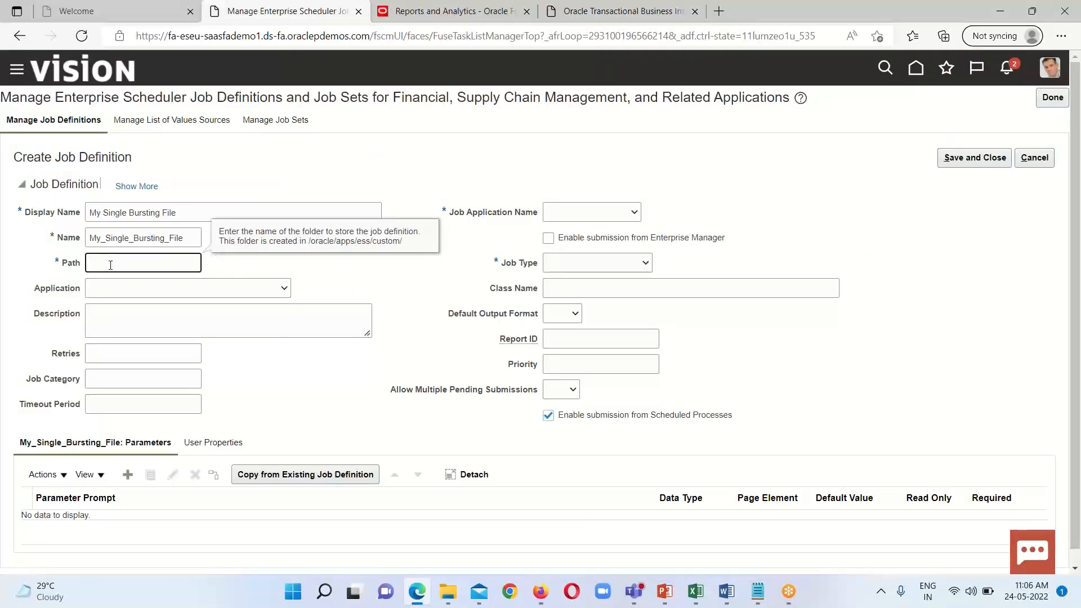
text(/)
key(ctrl+v)
Step: Set the job application name to FscmEss and the job type to BIPJobType, and mark the job as a bursting report
click(638, 217)
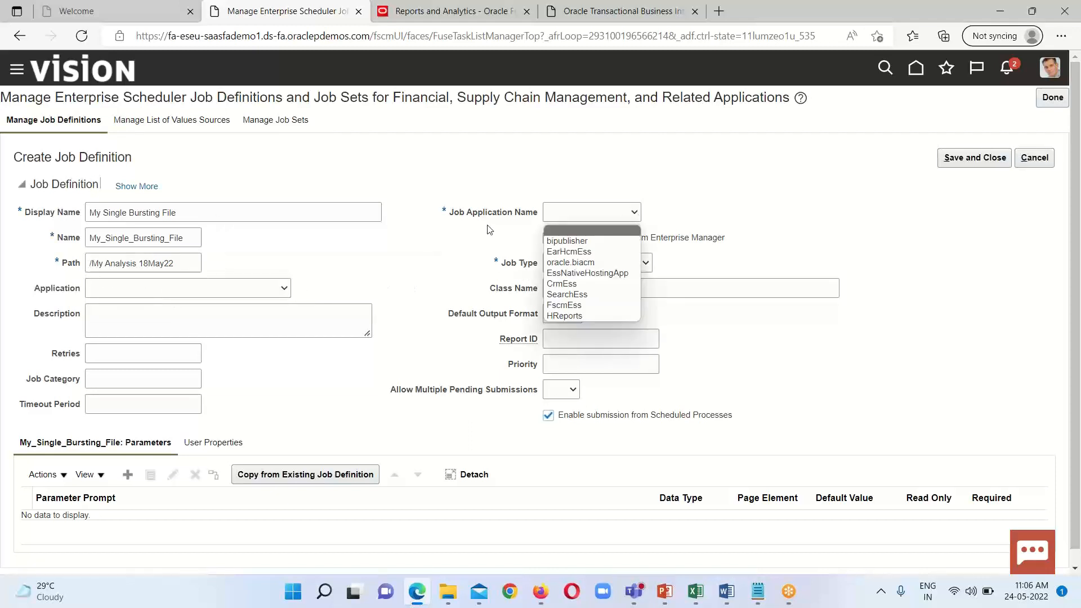
click(586, 310)
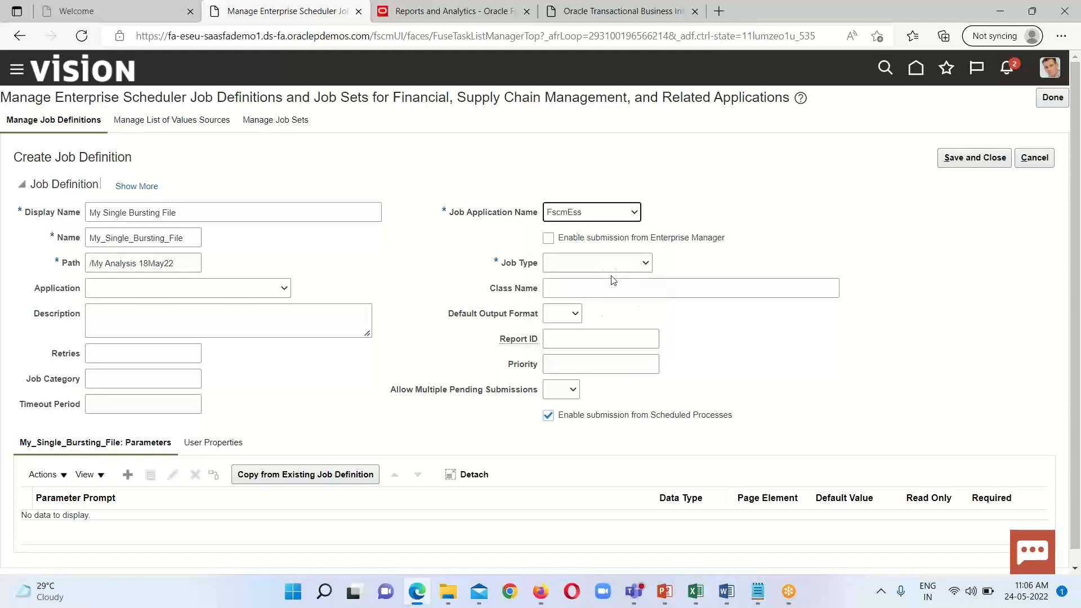
click(646, 264)
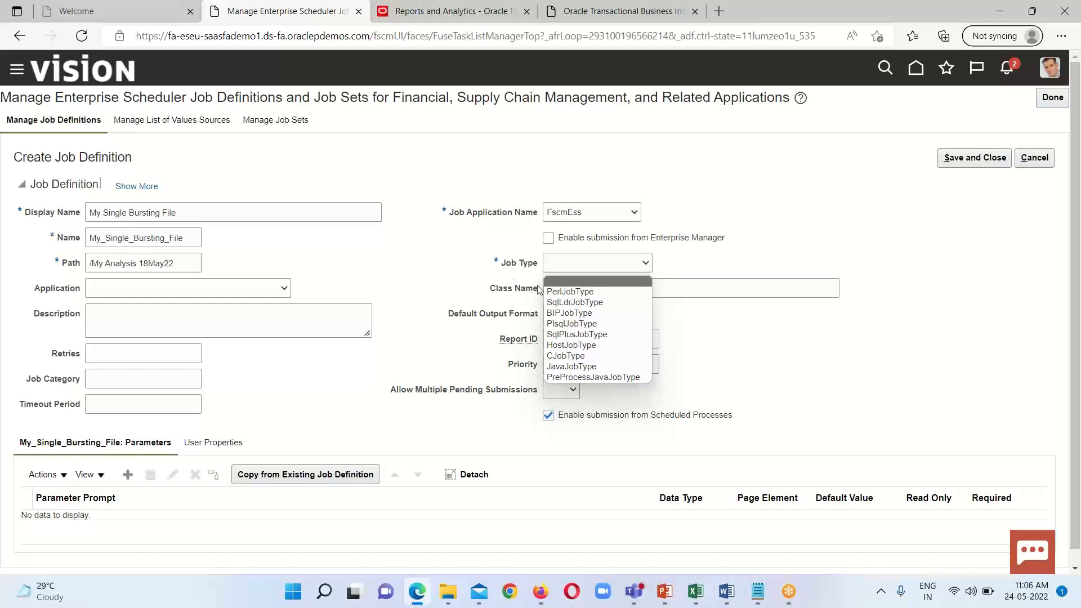
click(587, 314)
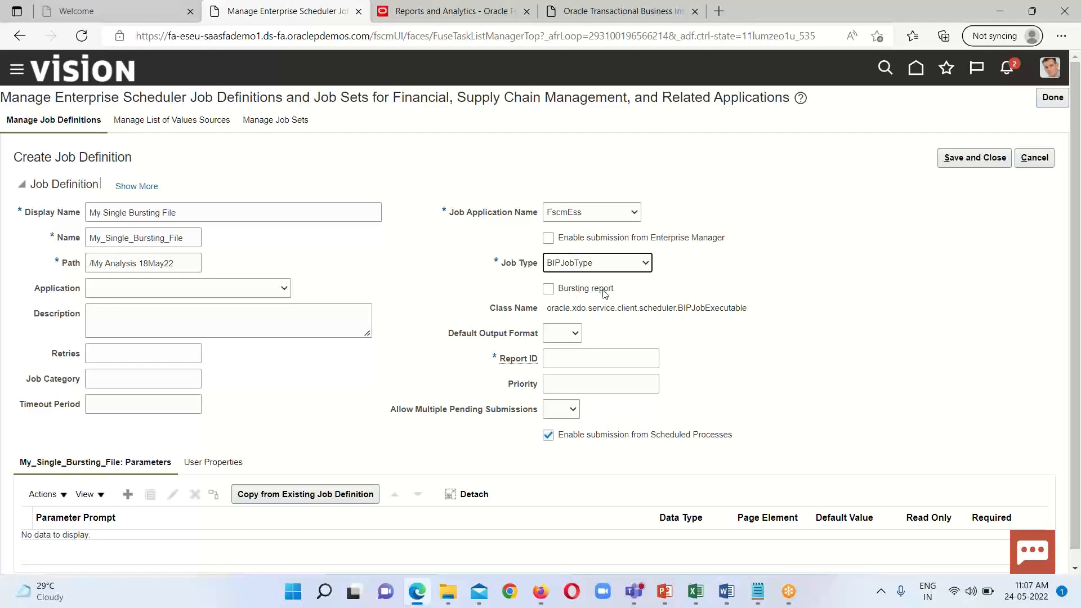
click(550, 290)
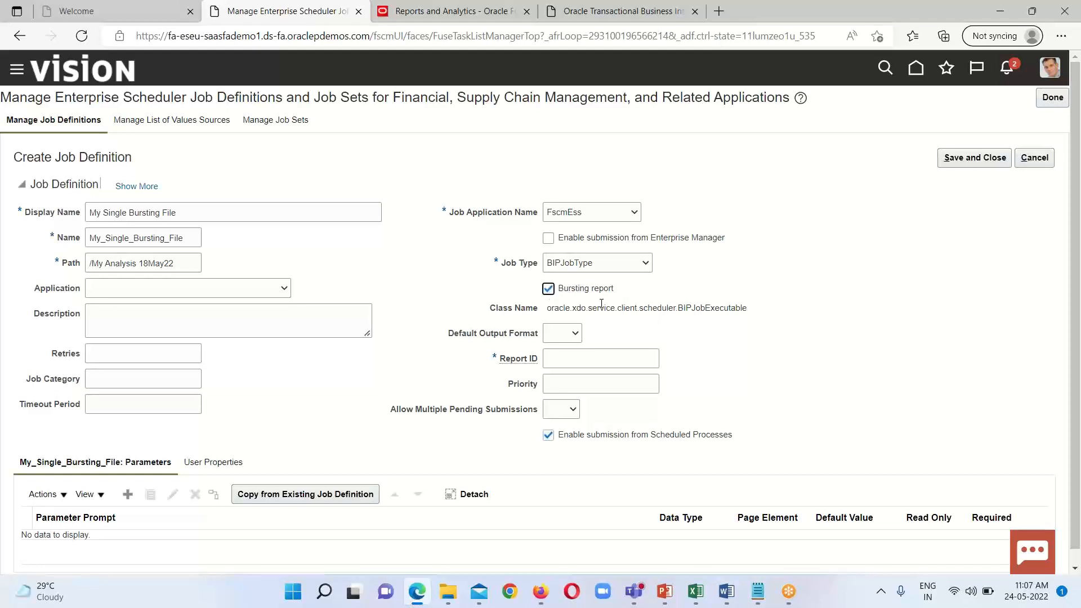
Step: Copy the Single Bursting Report's full path, /Custom/My Analysis 18May22/Single Bursting Report.xdo, from its report job scheduling page
click(580, 359)
click(637, 11)
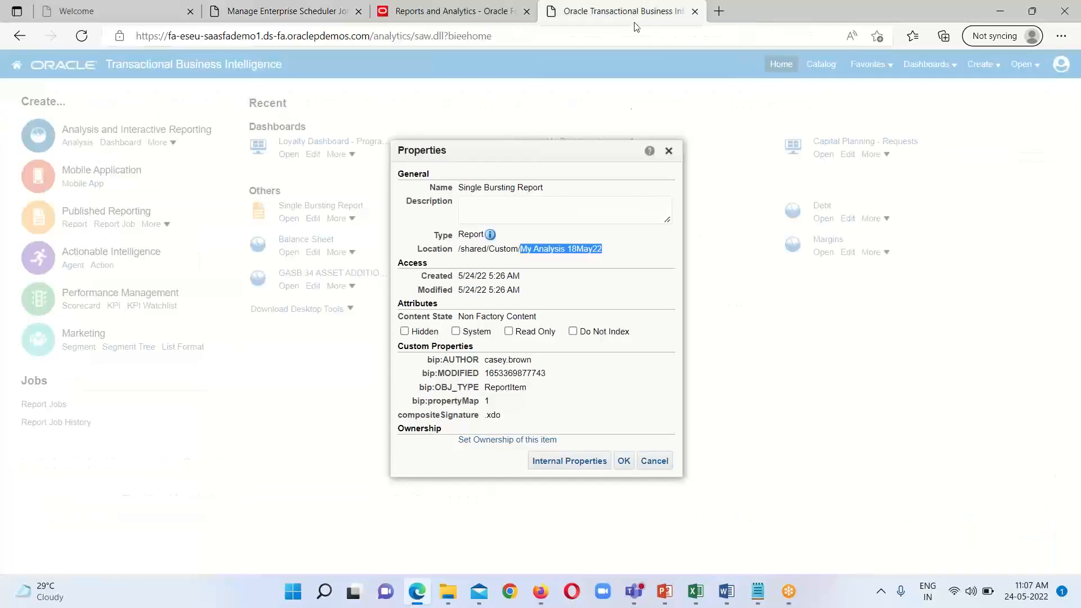
click(669, 151)
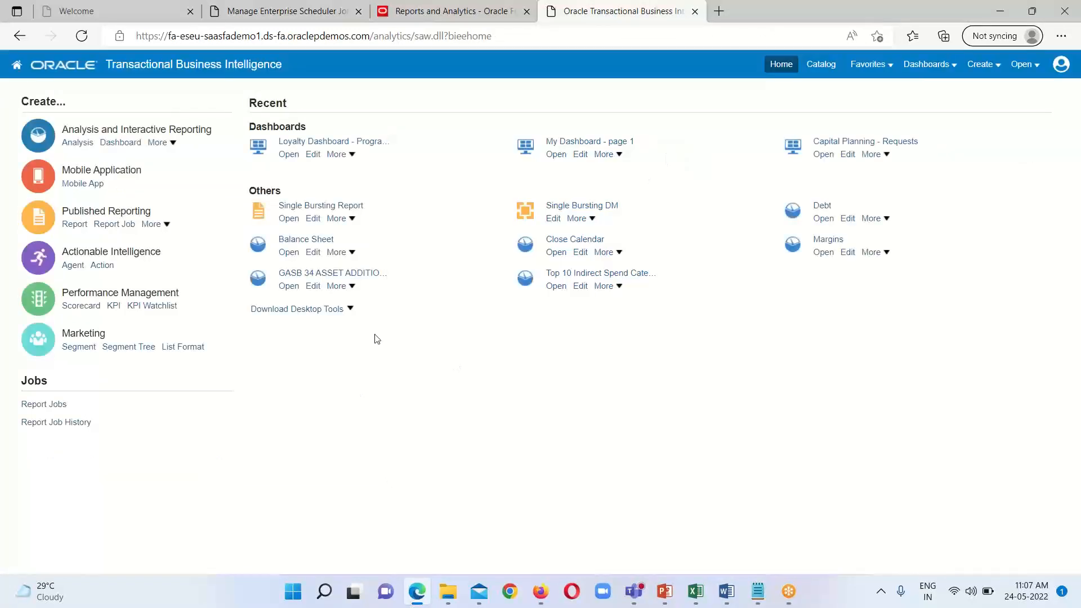
click(338, 218)
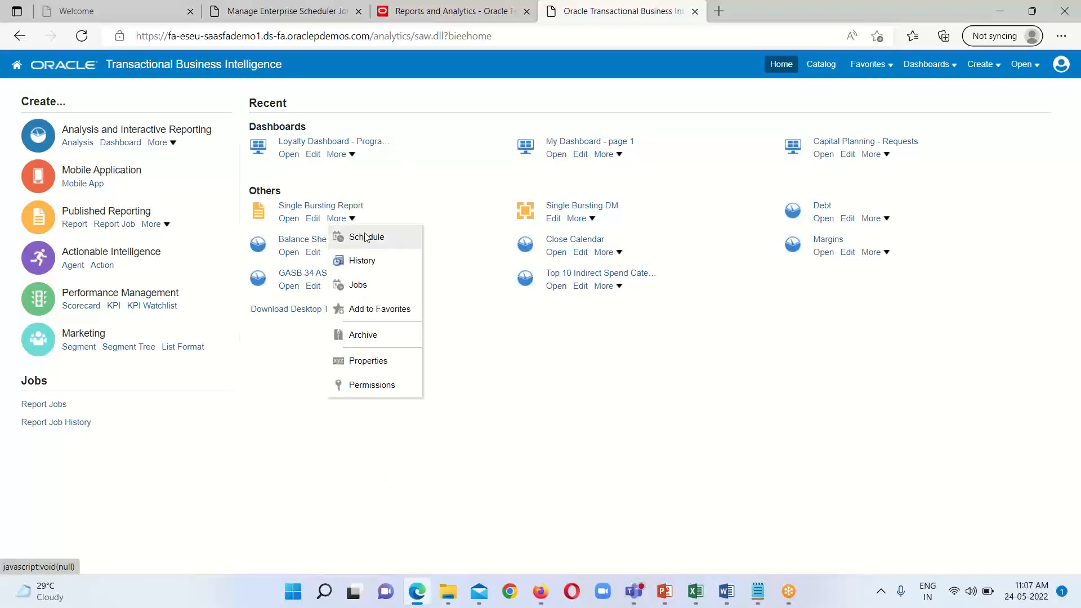
click(367, 237)
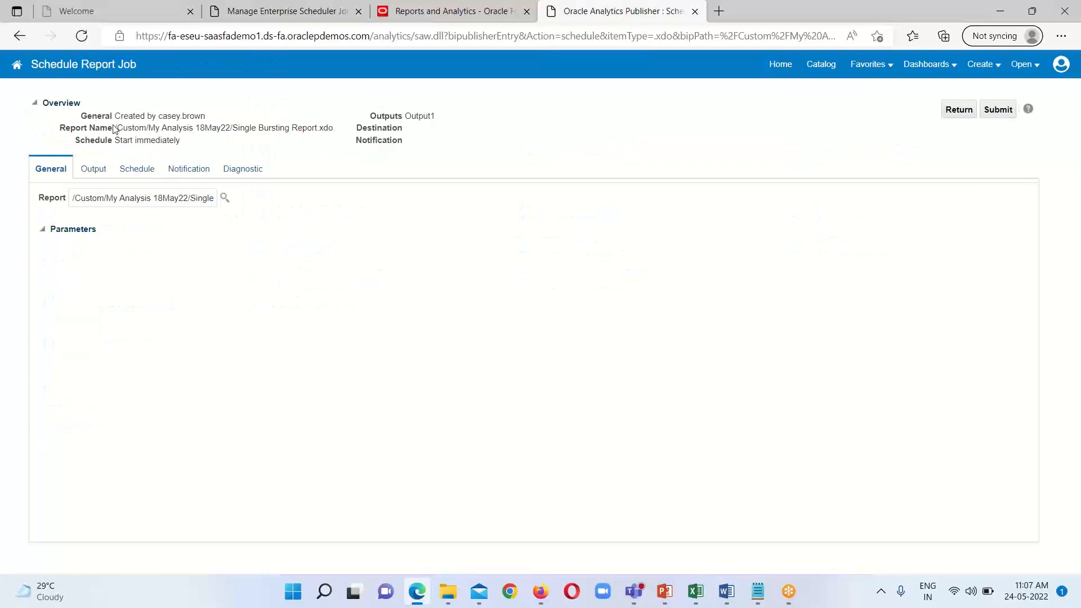
triple_click(118, 129)
right_click(216, 128)
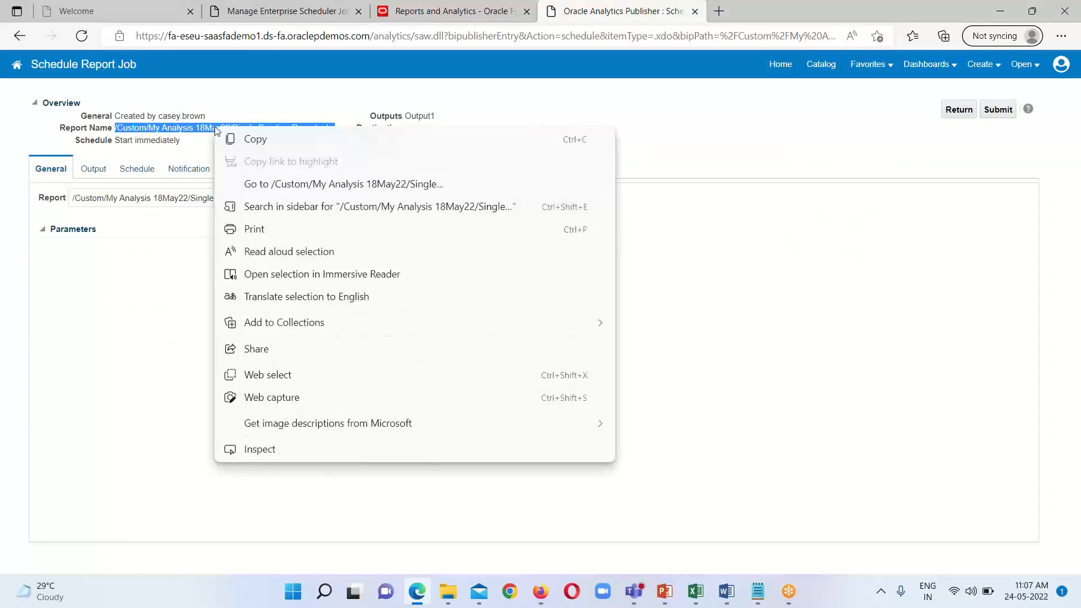
click(246, 138)
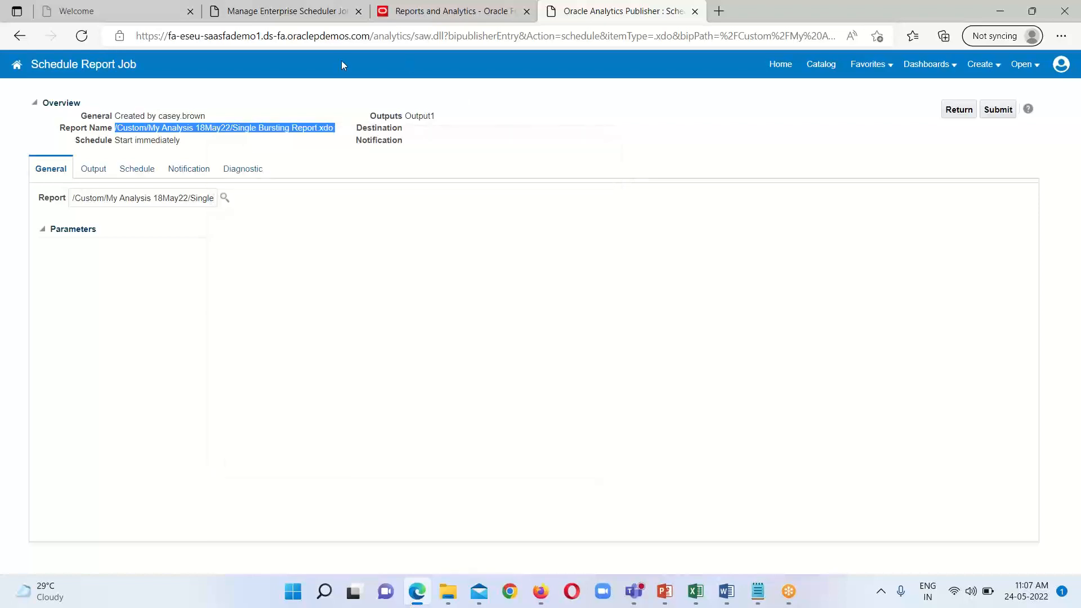
Step: Set the job definition's Report ID to the copied path /Custom/My Analysis 18May22/Single Bursting Report.xdo
click(288, 11)
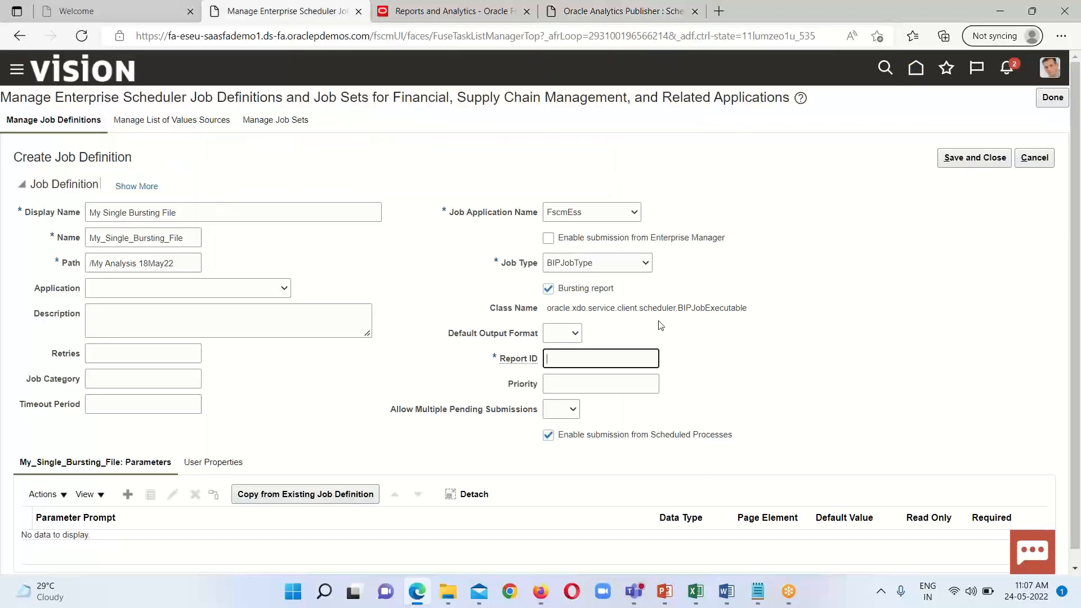
right_click(563, 363)
click(600, 320)
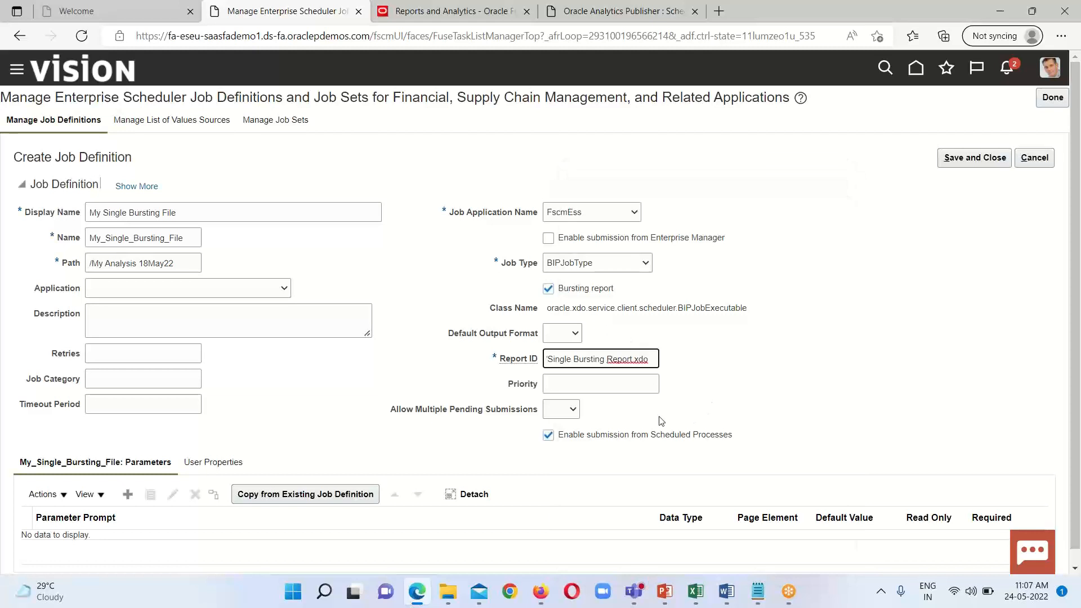
key(BackSpace)
key(BackSpace)
key(BackSpace)
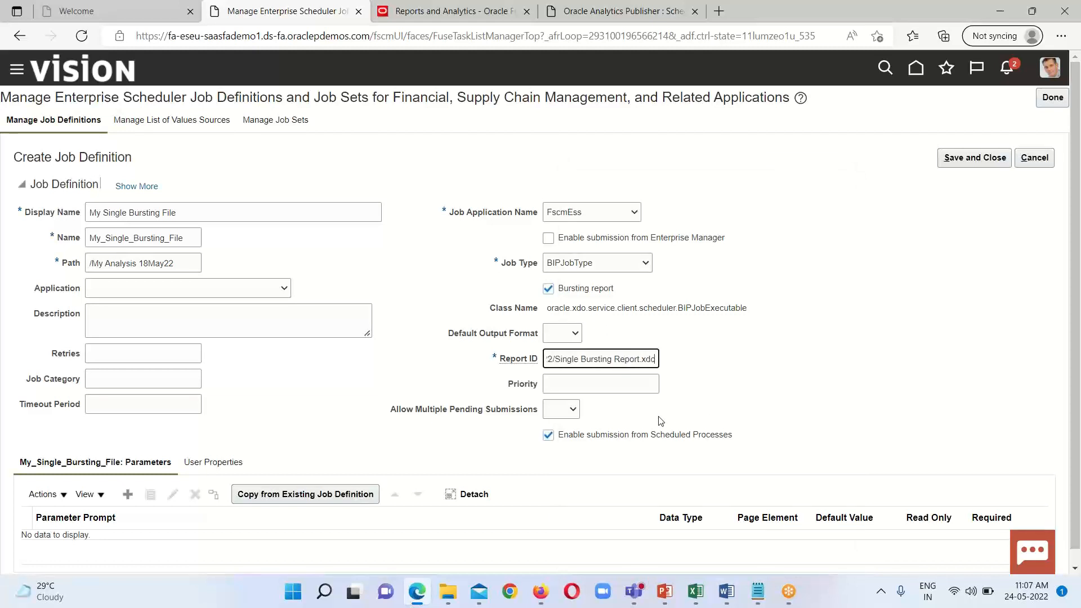
click(548, 361)
key(Left)
key(Left)
key(Left)
key(Left)
key(Left)
key(Left)
key(Left)
key(Left)
key(Left)
key(Left)
key(Left)
key(Left)
key(Left)
key(Left)
key(Left)
key(Left)
key(Left)
key(Left)
key(Left)
key(Left)
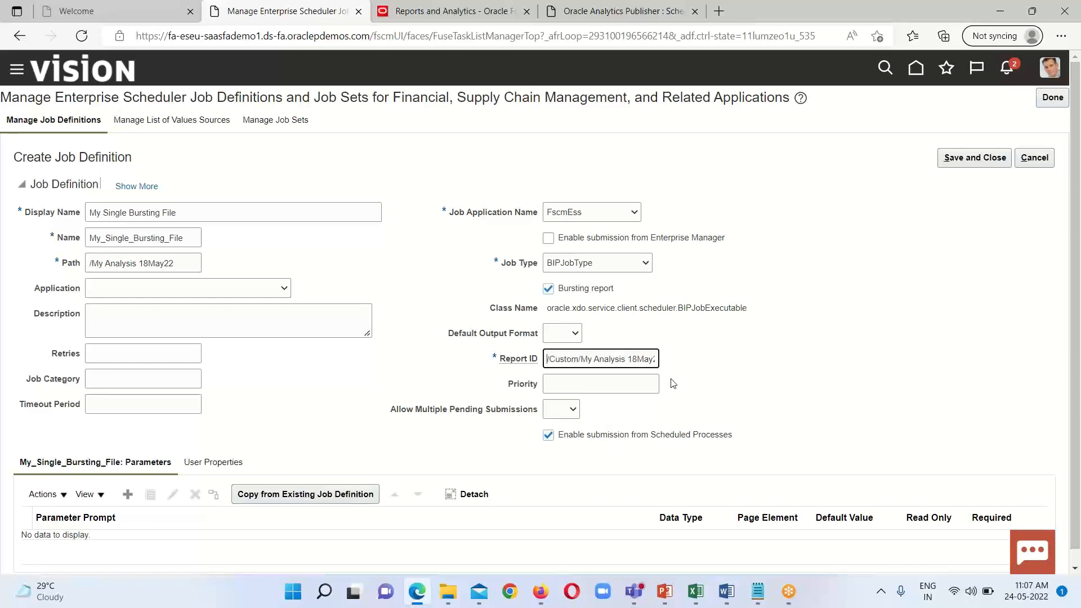
Step: Save and close the My Single Bursting File job definition and finish the job definition management task
scroll(602, 422, down, 1)
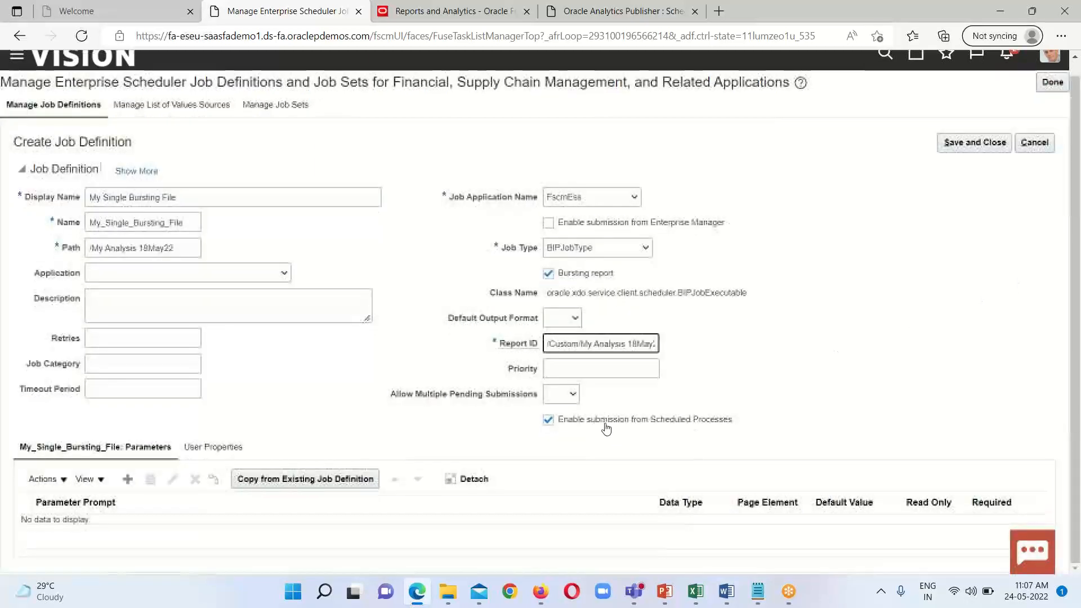
scroll(609, 428, up, 1)
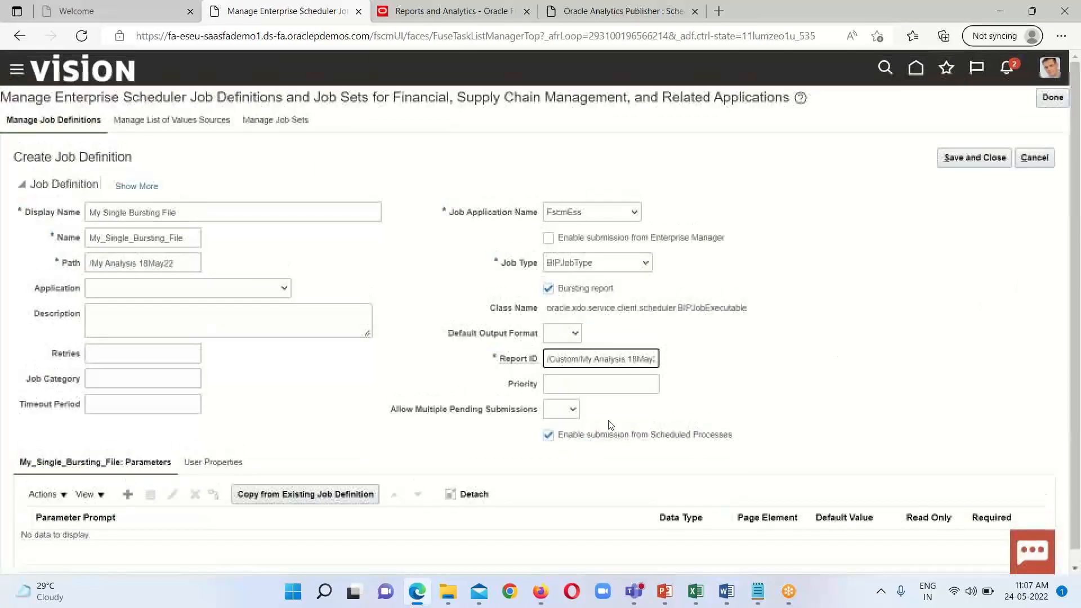
click(974, 160)
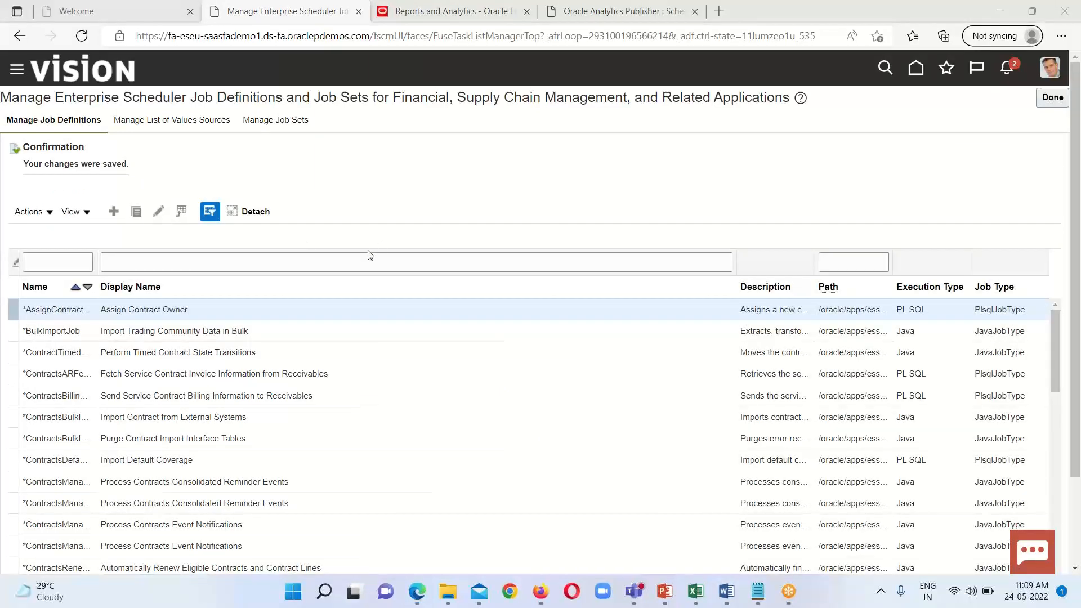
click(1053, 97)
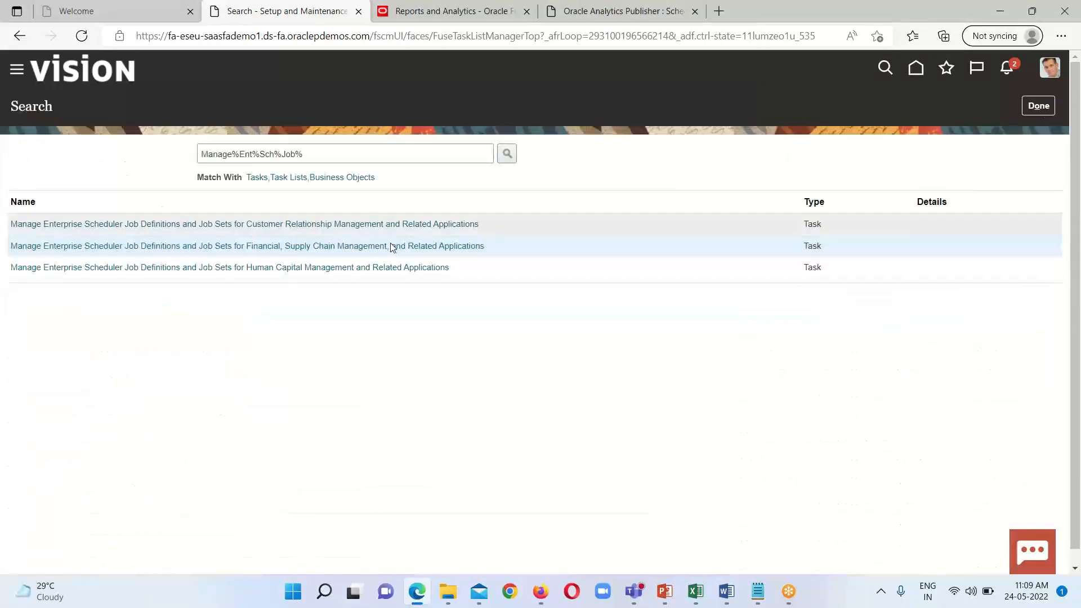
Step: Return to the home page and open Scheduled Processes
click(915, 71)
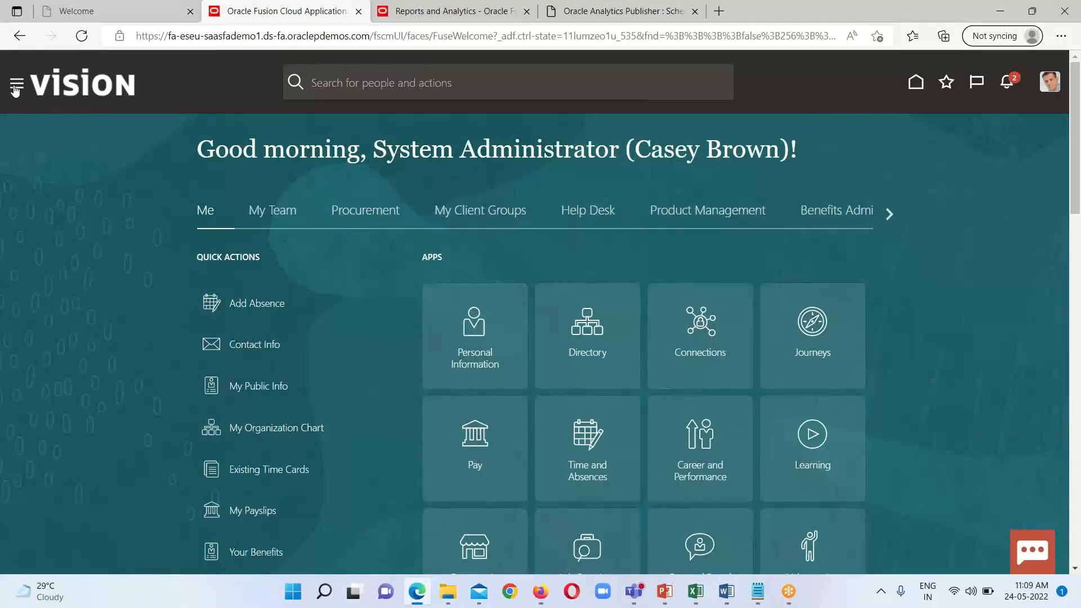
click(15, 88)
scroll(337, 350, down, 7)
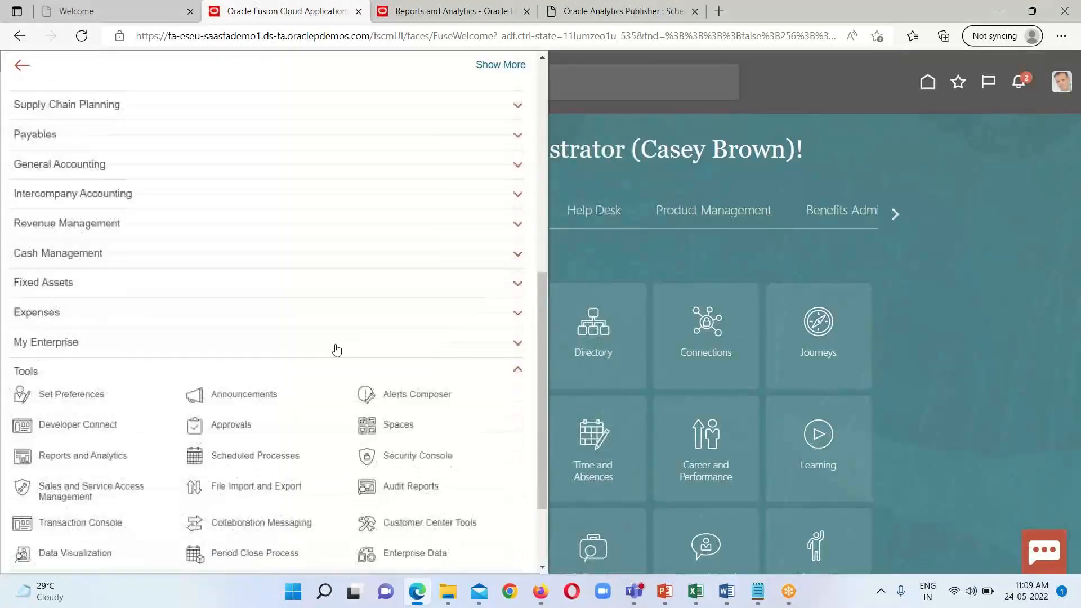
scroll(337, 350, down, 2)
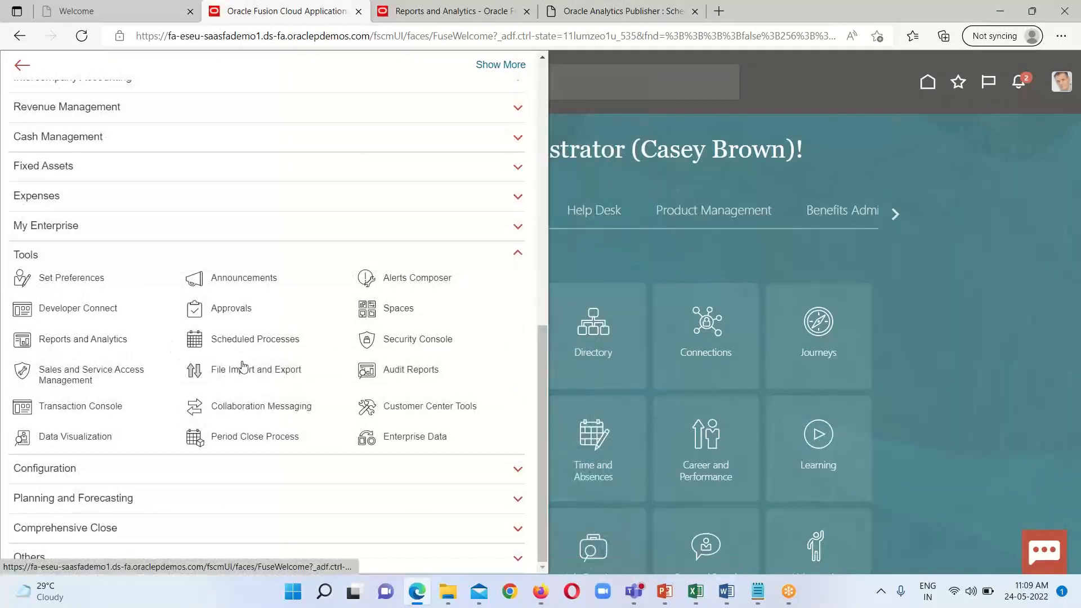
click(284, 343)
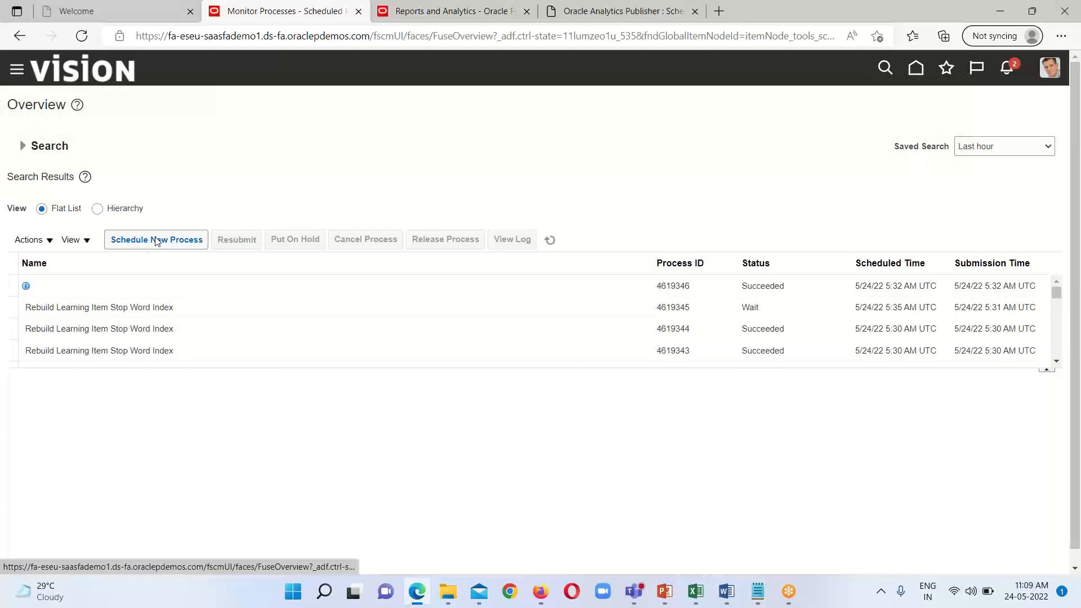
Step: Start scheduling a new process of type Job, enter the name My Single Bursting File and copy it
click(168, 242)
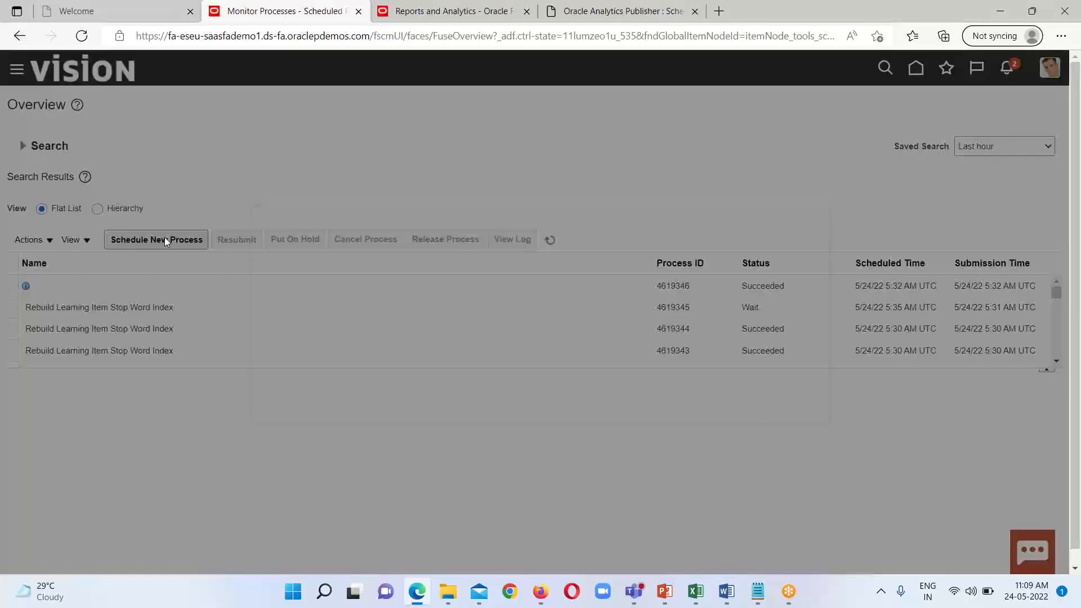
click(355, 287)
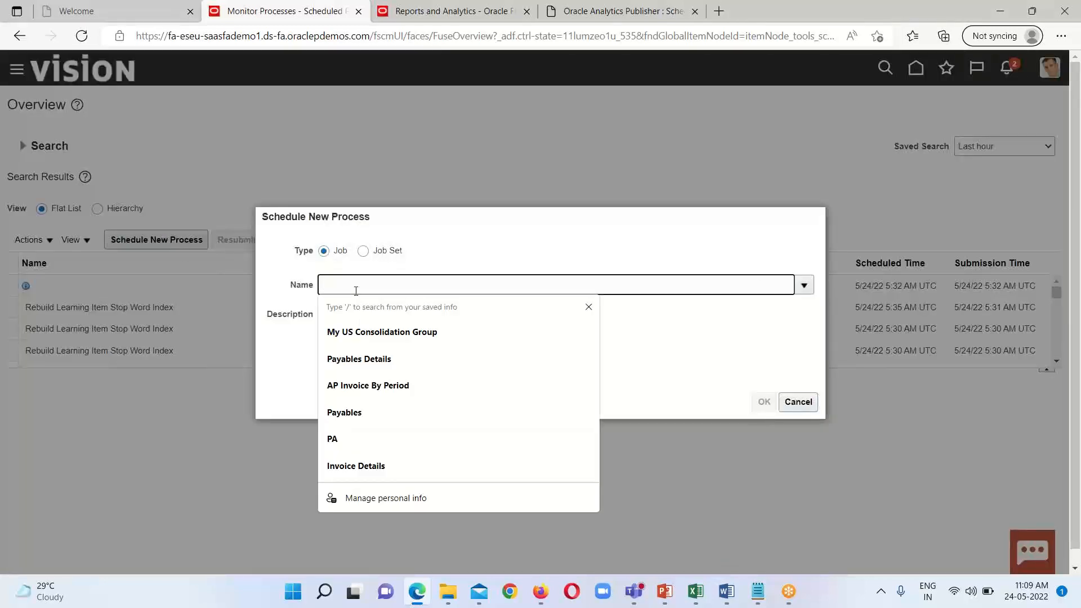
text(My)
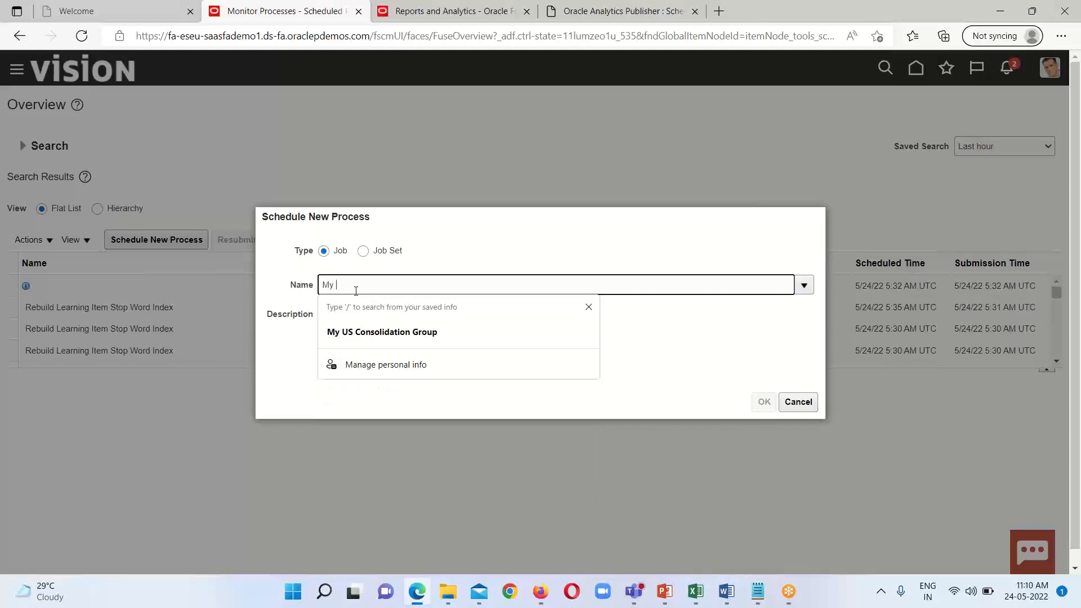
text( Single Bursting File)
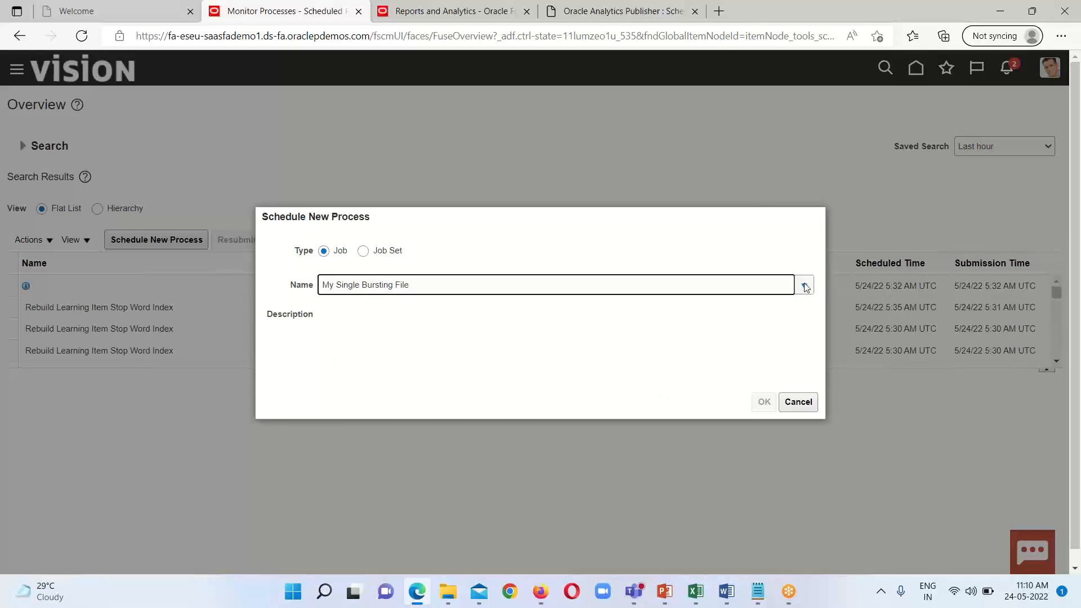
triple_click(394, 285)
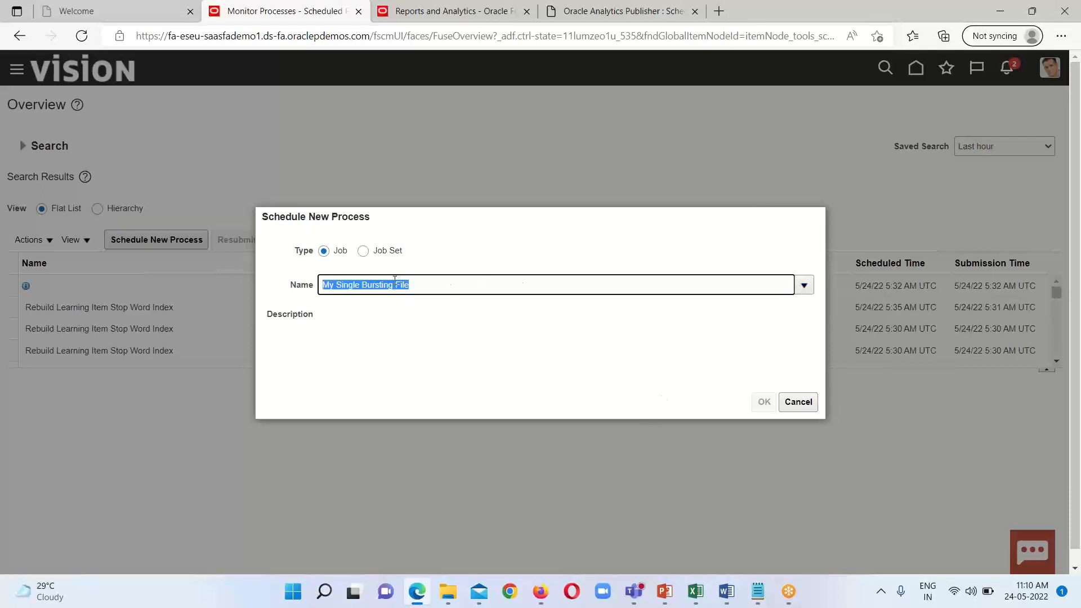
right_click(395, 285)
click(454, 158)
Step: Search the available jobs for My Single Bursting File and select it as the process to schedule
click(803, 284)
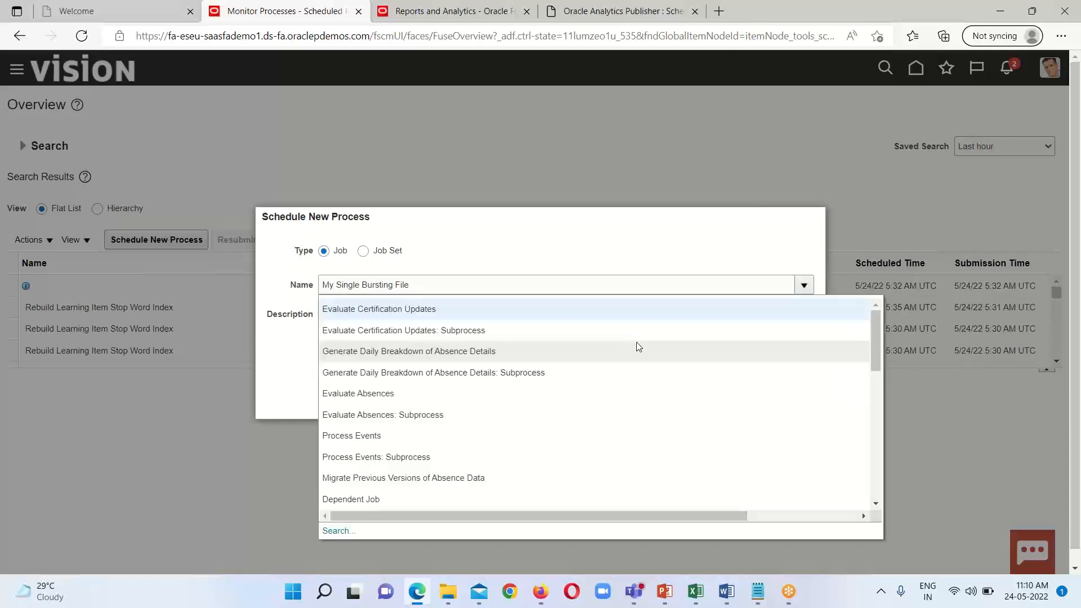
click(333, 530)
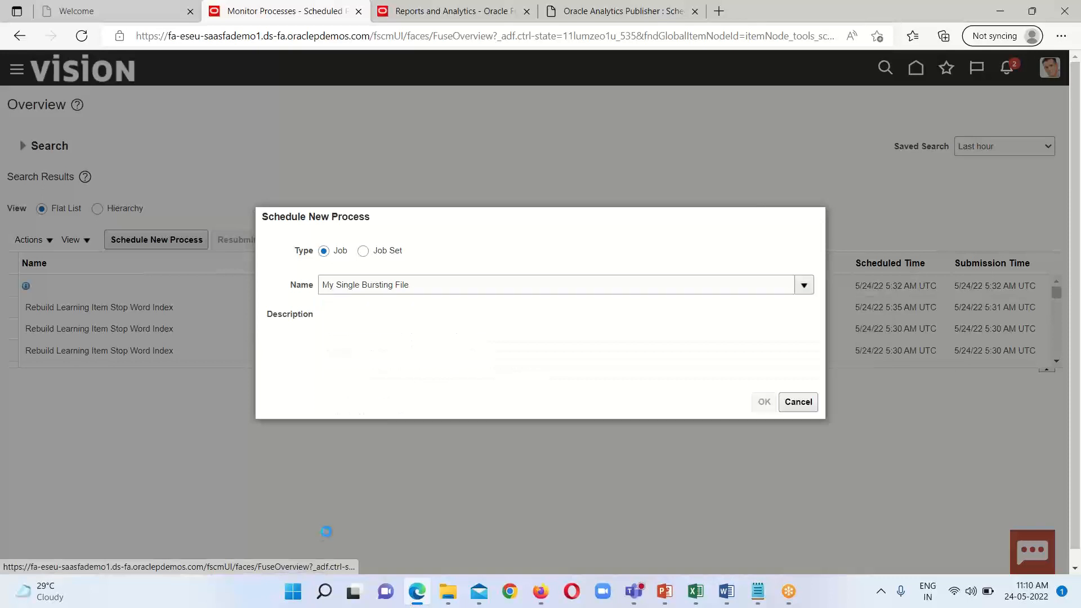
click(251, 288)
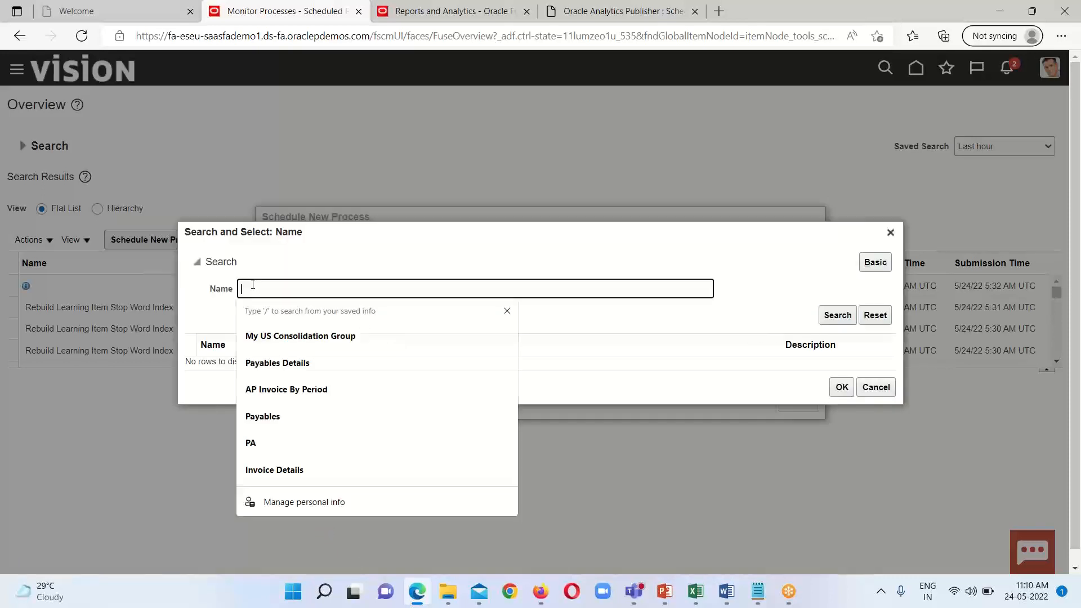
right_click(251, 289)
click(292, 315)
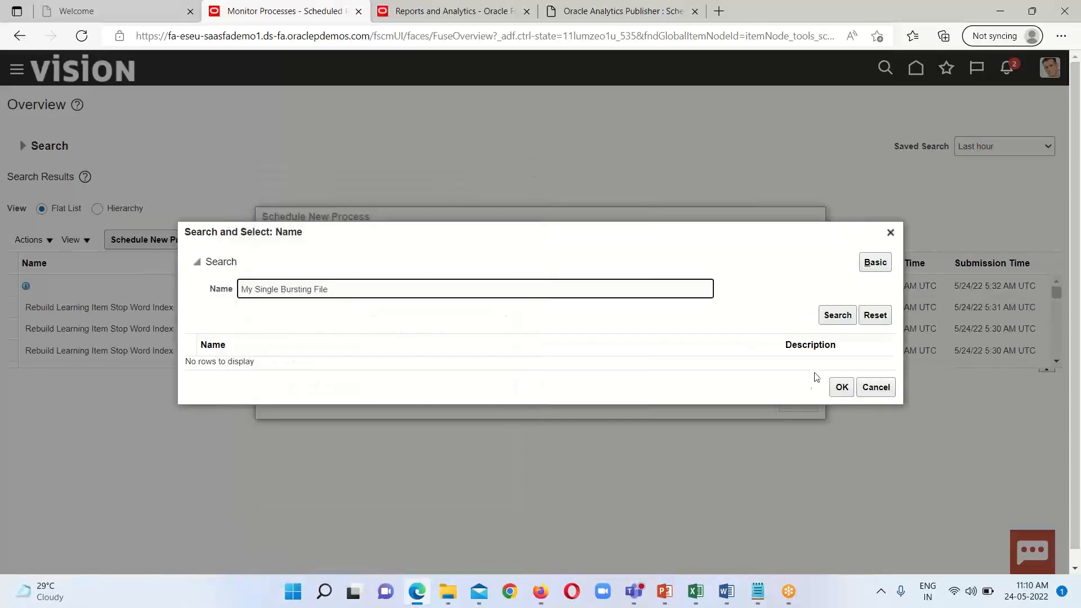
click(837, 316)
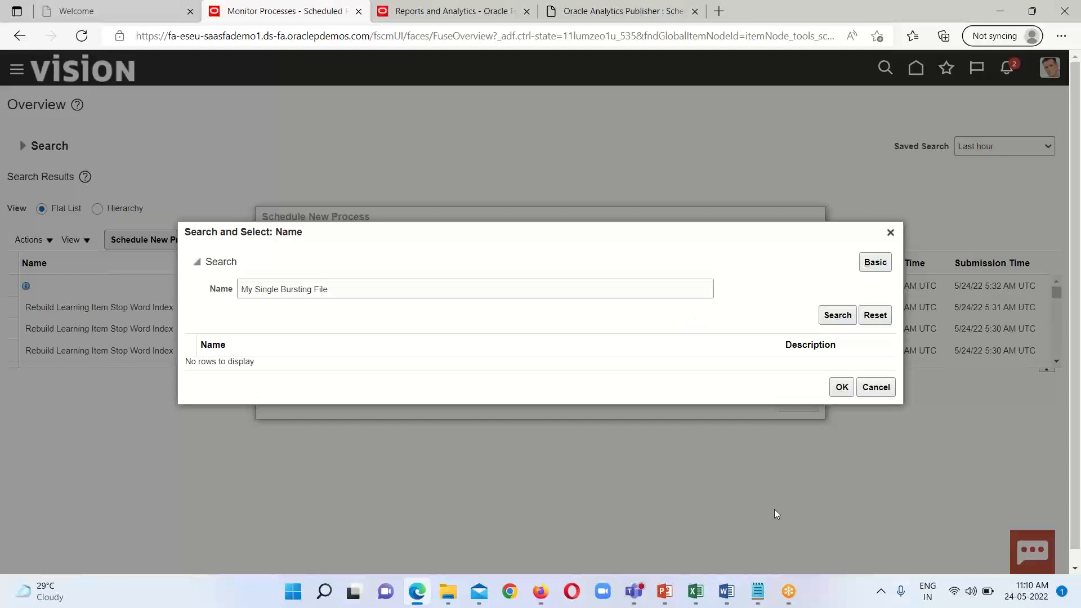
click(838, 315)
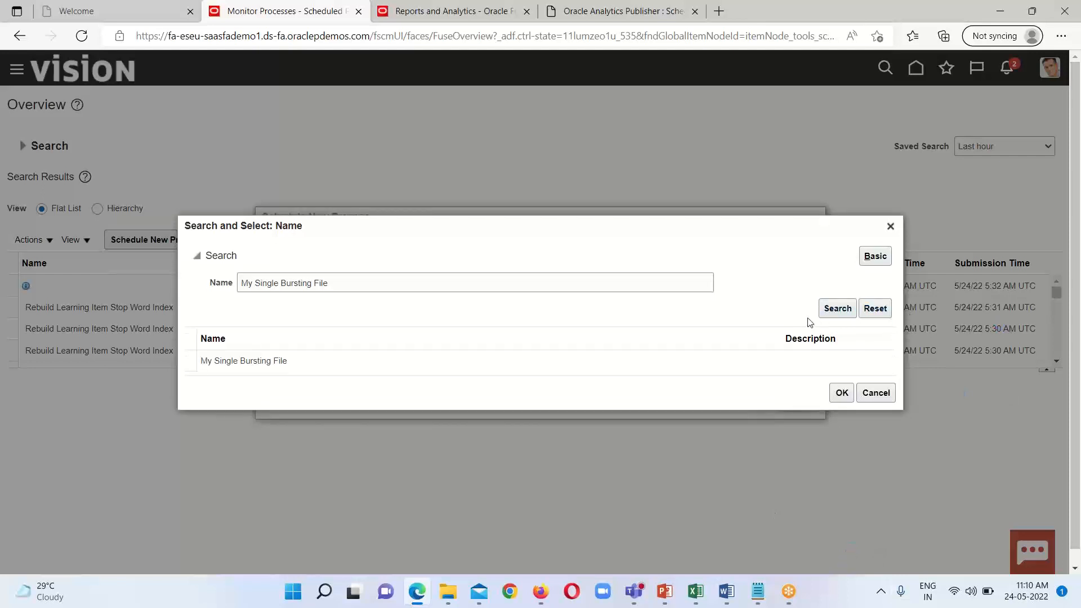
click(254, 365)
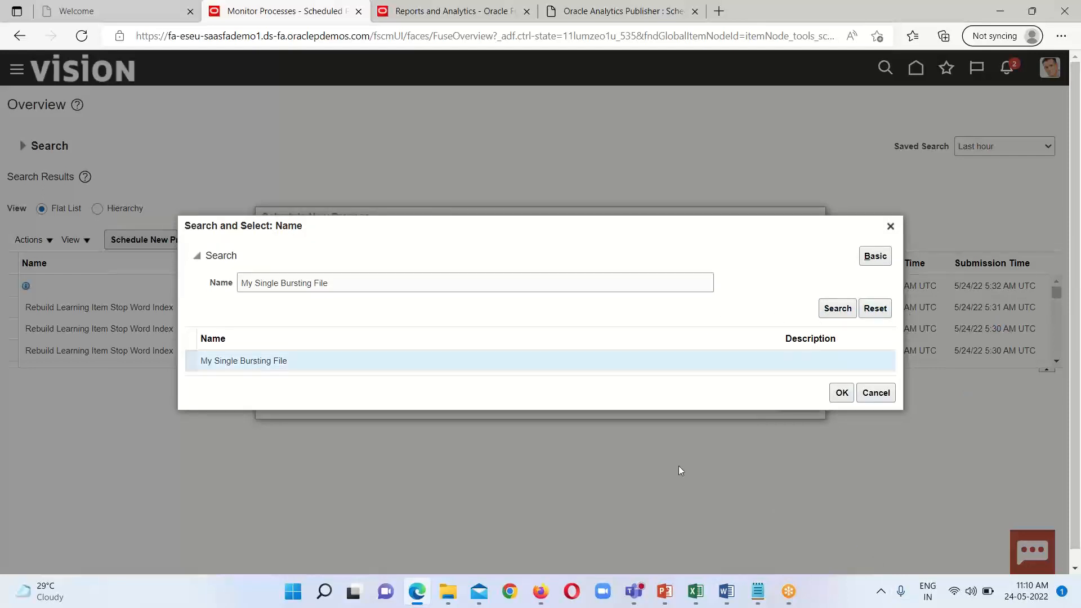
click(842, 393)
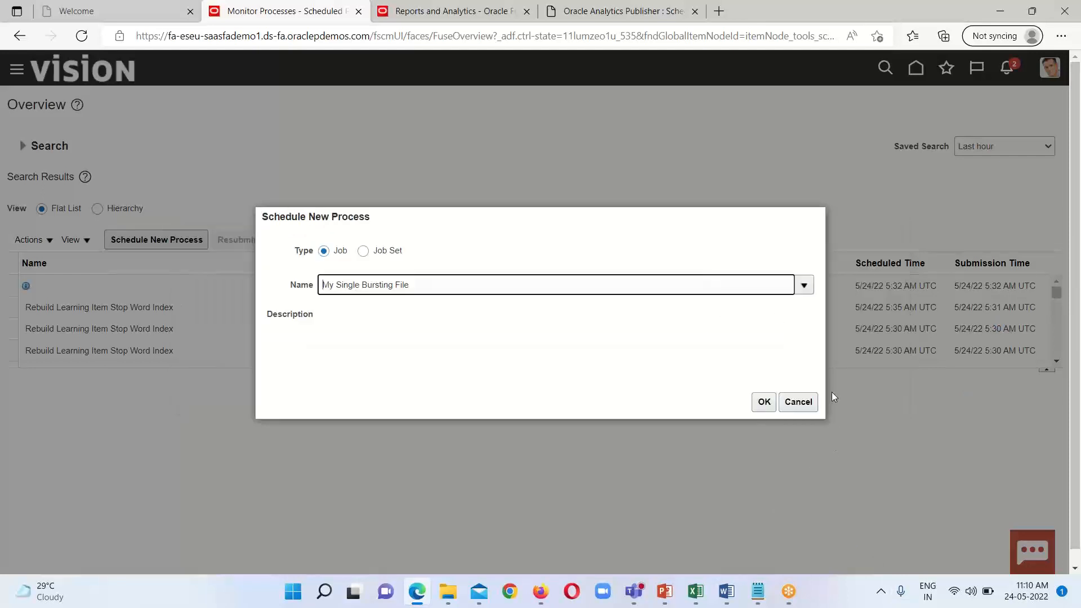
Step: Submit the My Single Bursting File process with its default options and acknowledge the submission
click(764, 402)
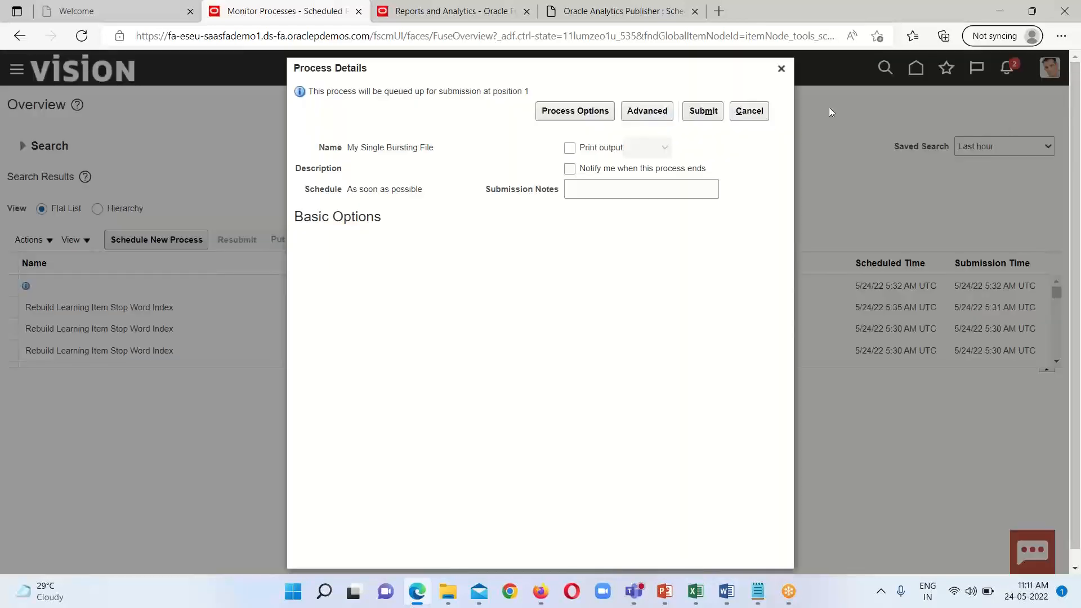
click(703, 113)
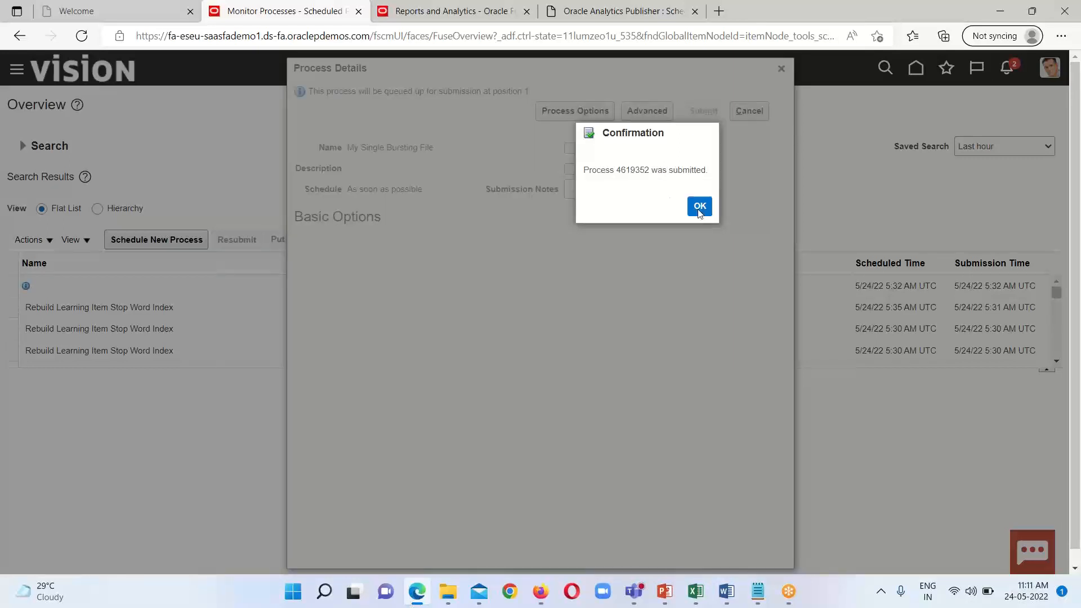
click(699, 206)
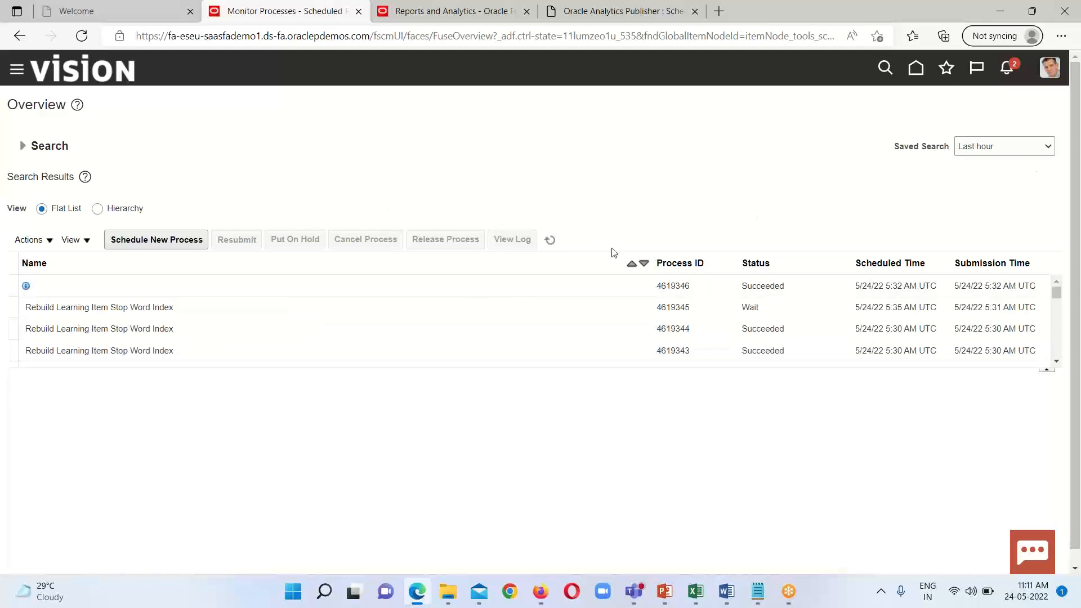
Step: Refresh the process list until My Single Bursting File finishes running and select it to show its process details
click(552, 240)
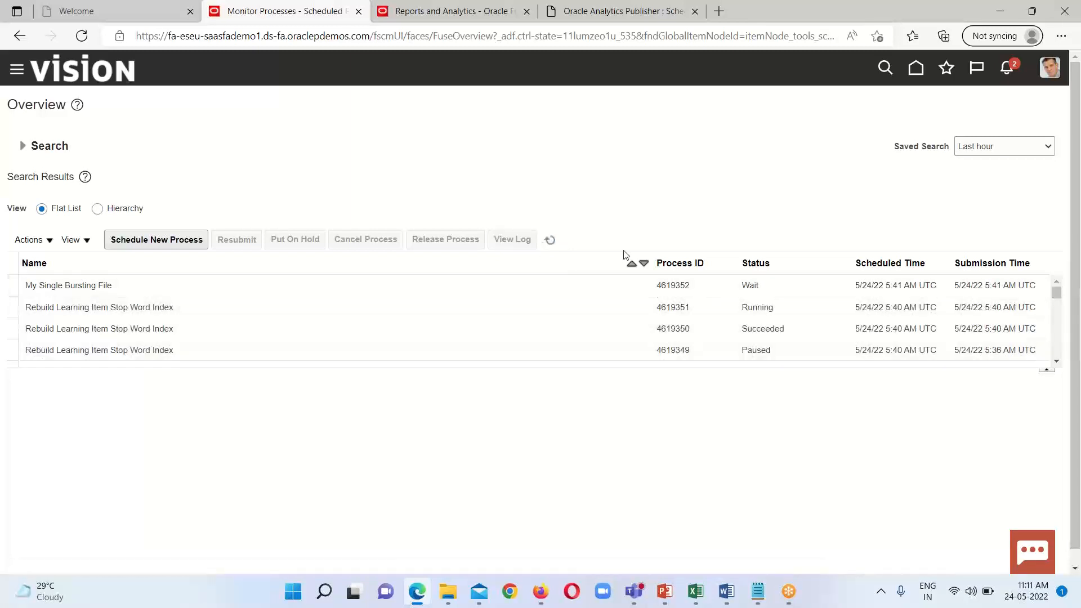
click(549, 241)
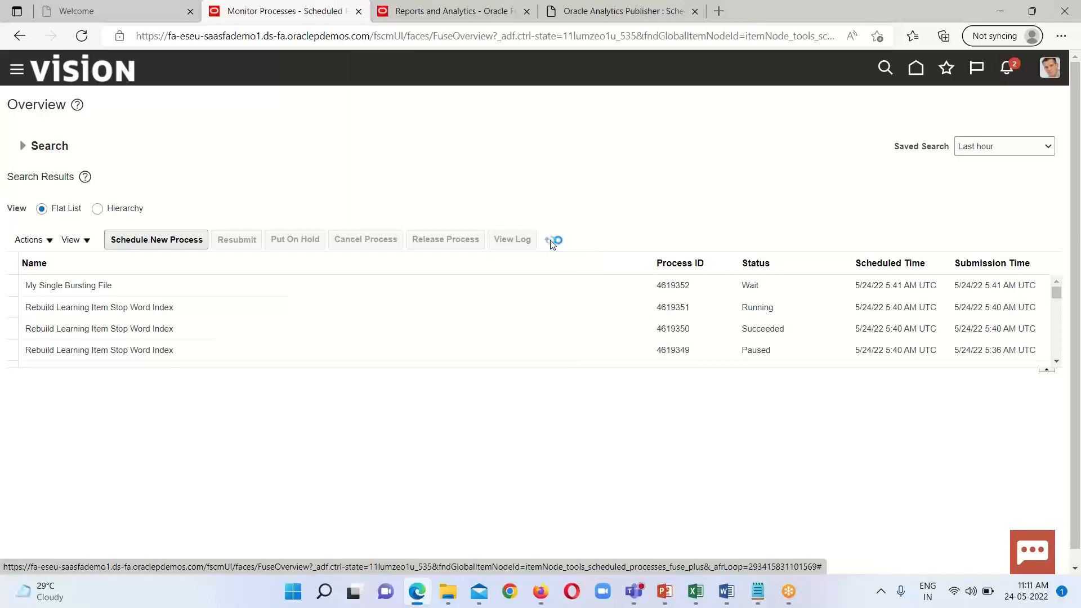
click(550, 241)
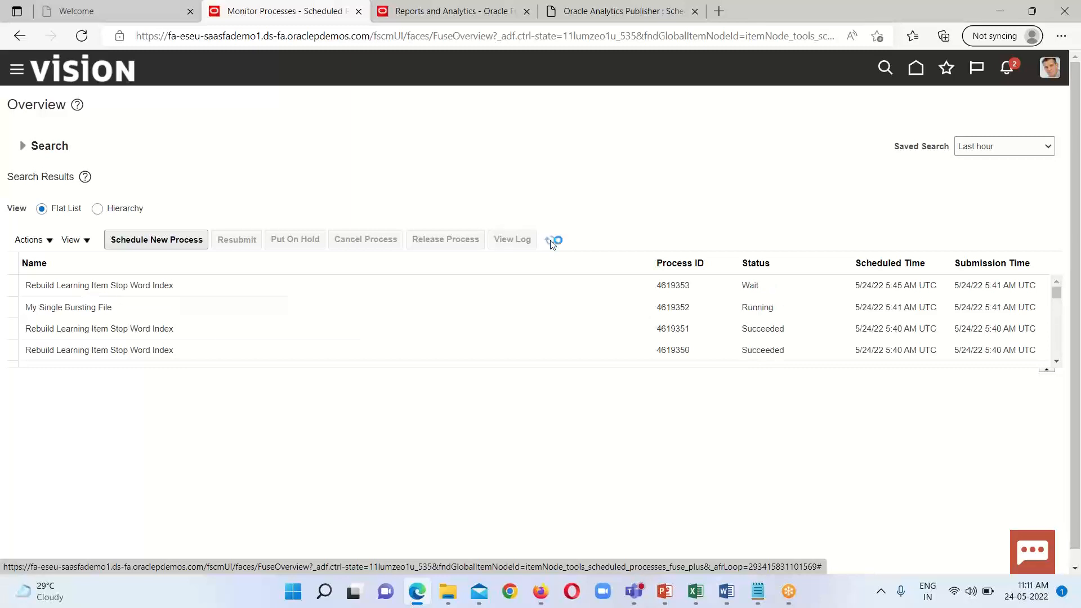
click(550, 242)
click(550, 242)
click(549, 241)
click(550, 241)
click(552, 241)
click(254, 308)
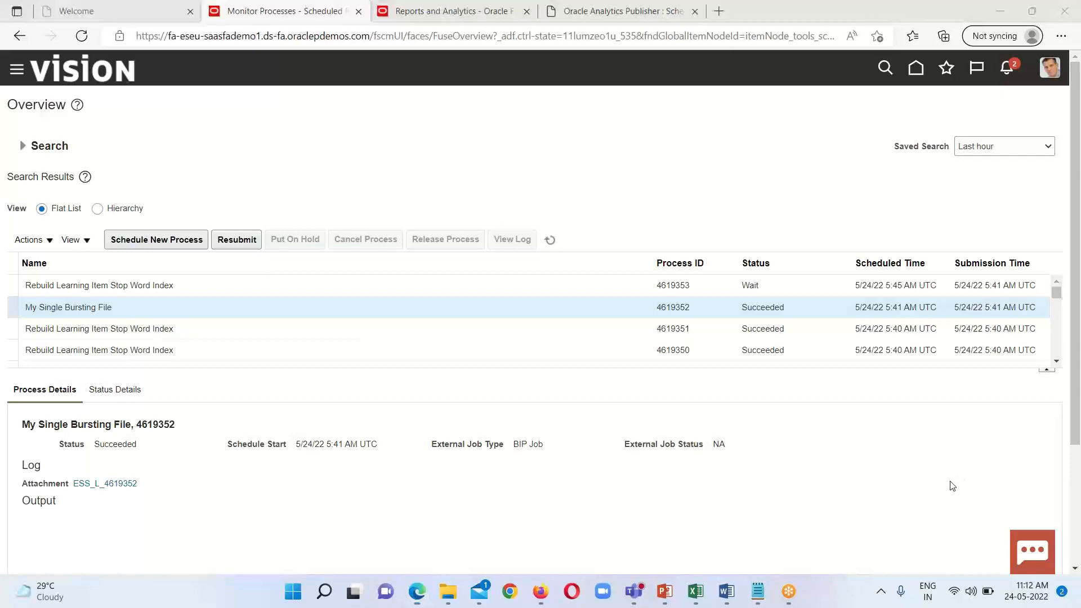
Step: Switch to the Mail app and open the newest Supplier Invoice detail message to check the delivered attachment
key(alt+Tab)
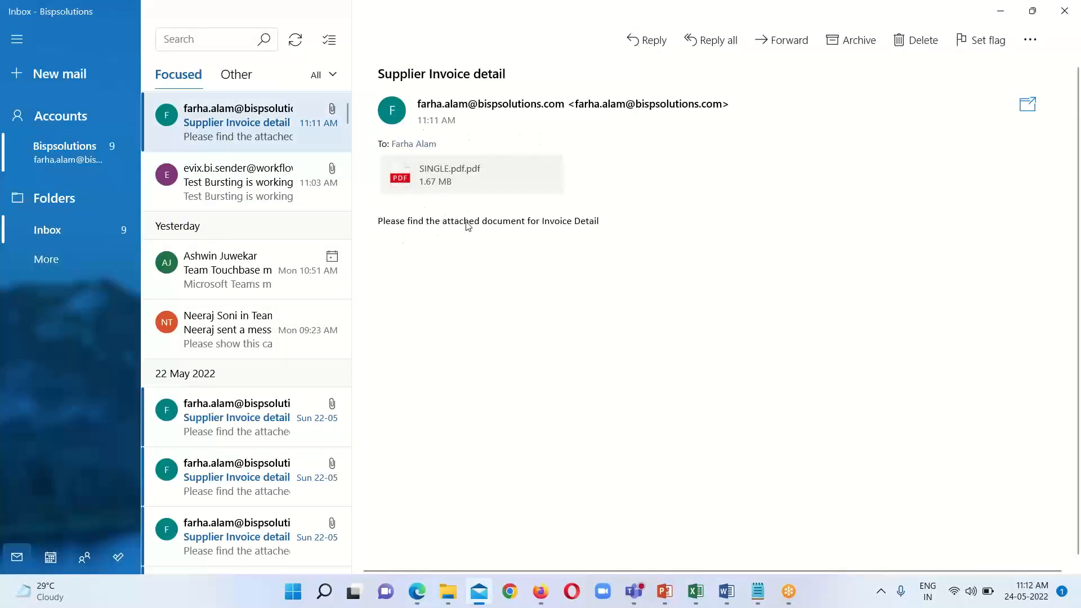
click(252, 123)
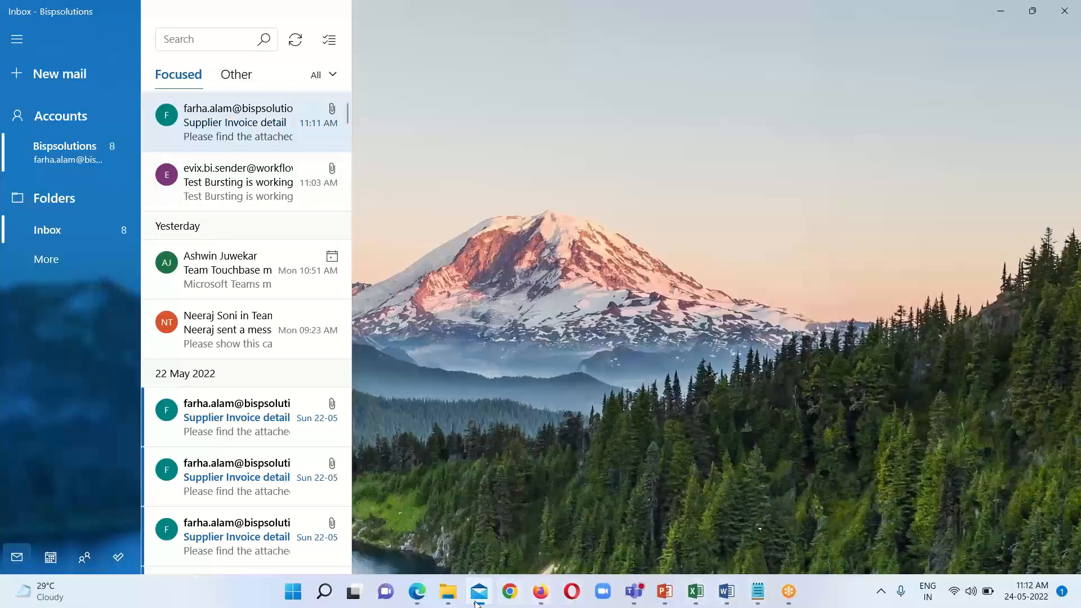
Step: Return to Scheduled Processes in the browser, expand the SINGLE.pdf output and review its split key and email delivery details
mouse_move(417, 590)
click(420, 538)
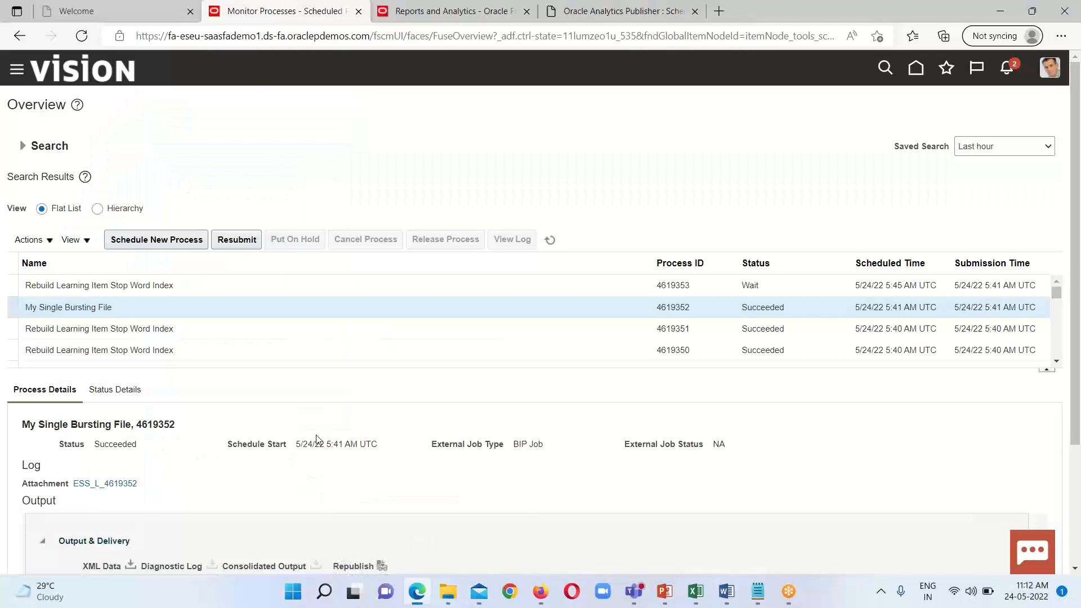
scroll(321, 459, down, 3)
click(93, 467)
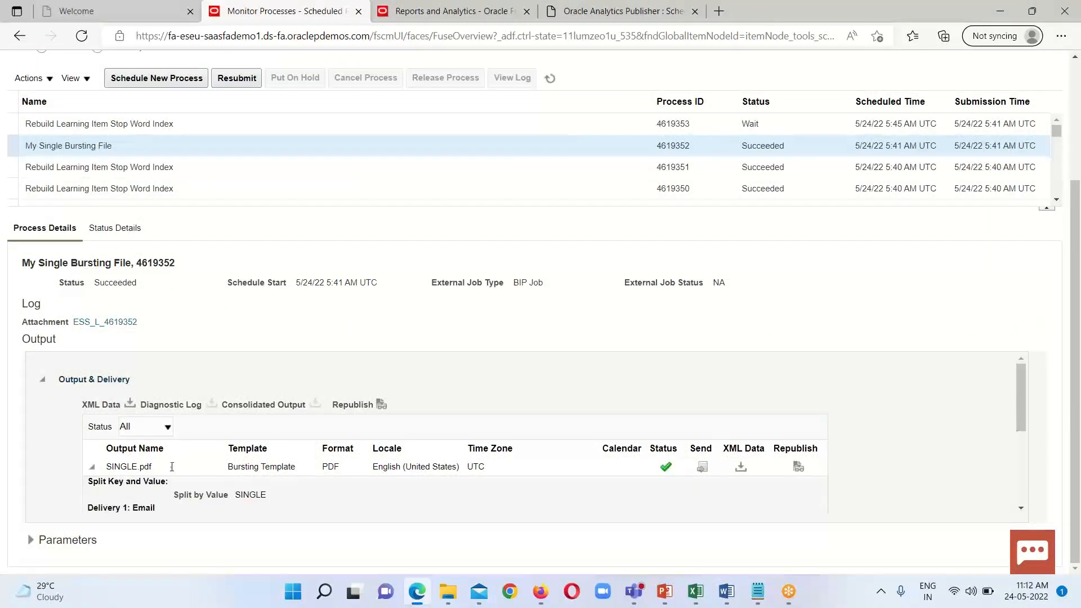
scroll(356, 468, down, 2)
scroll(393, 485, down, 3)
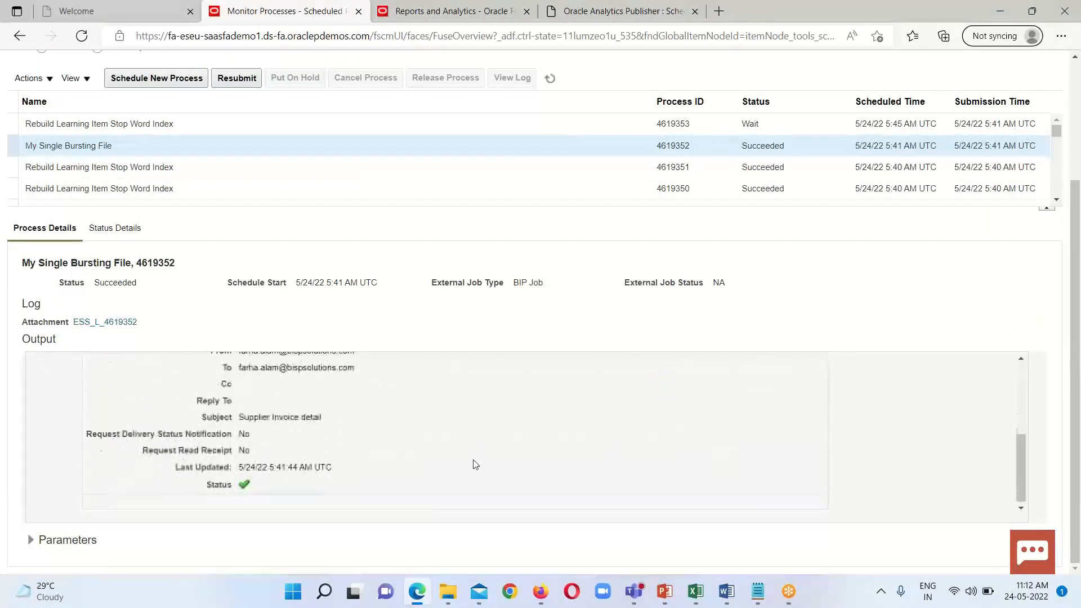
scroll(490, 471, up, 4)
scroll(572, 476, up, 2)
scroll(640, 488, down, 1)
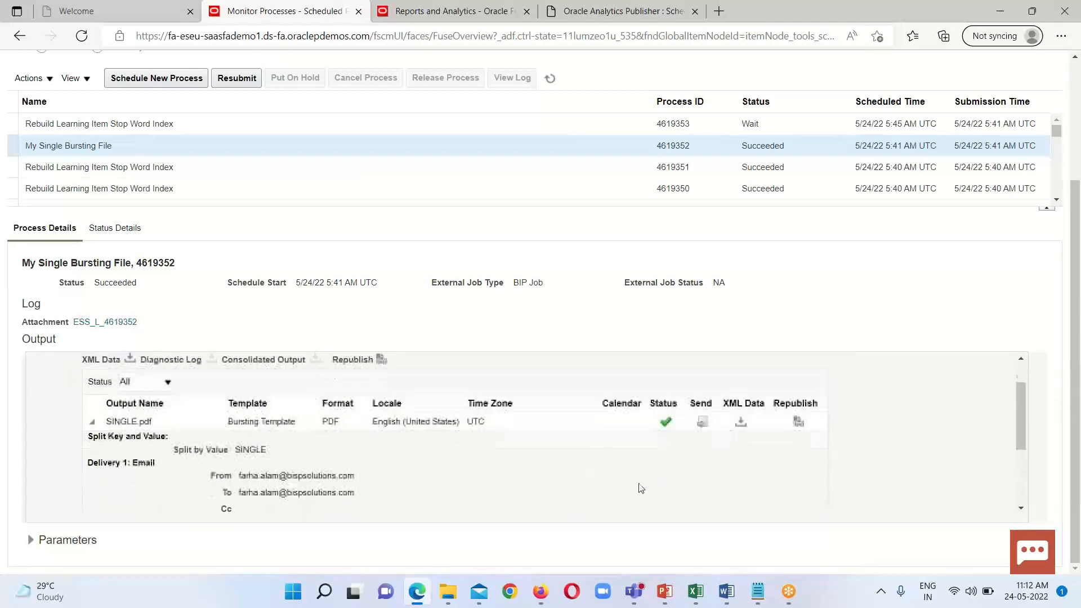
scroll(653, 489, up, 2)
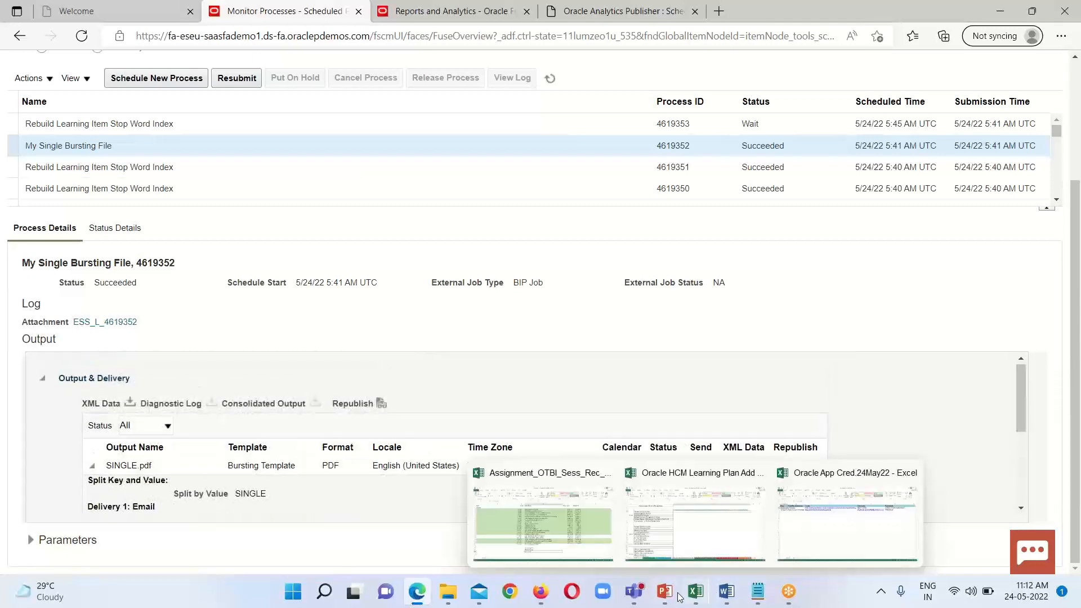
Step: Switch to the PowerPoint presentation on the Single File Bursting Concept in Fusion
mouse_move(668, 594)
click(664, 553)
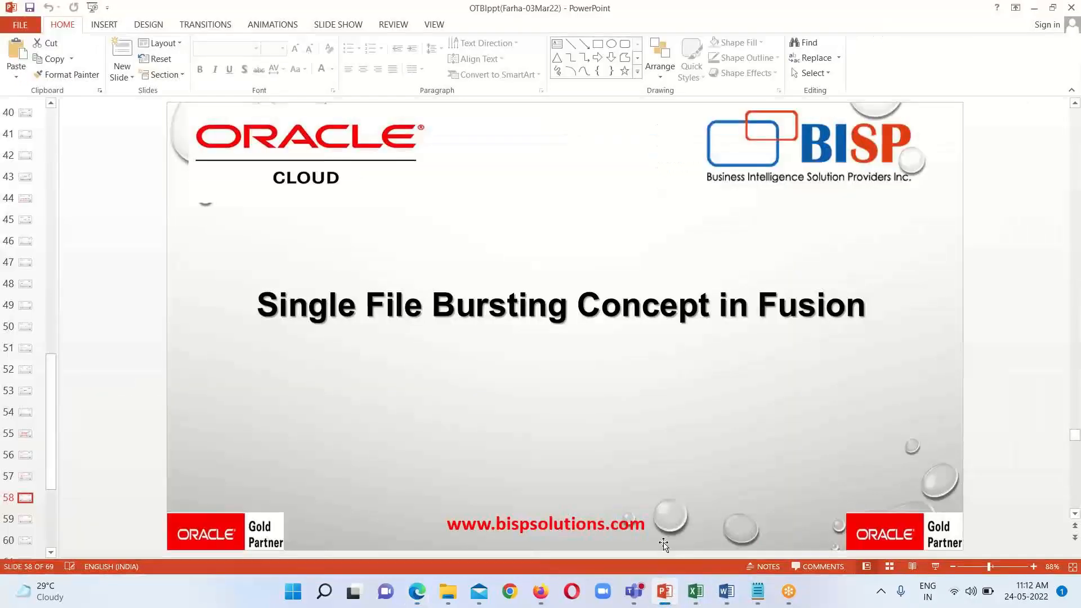